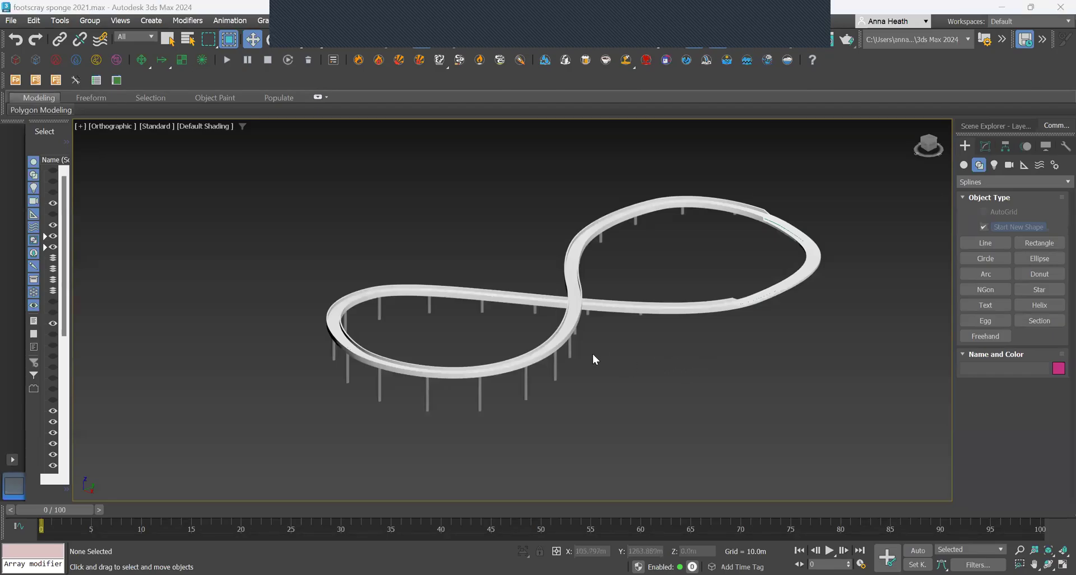
Step: Examine the elevated figure-eight track and its support columns, and view the figure-eight base spline from above
alt+middle_drag(593, 354, 554, 372)
scroll(538, 381, up, 5)
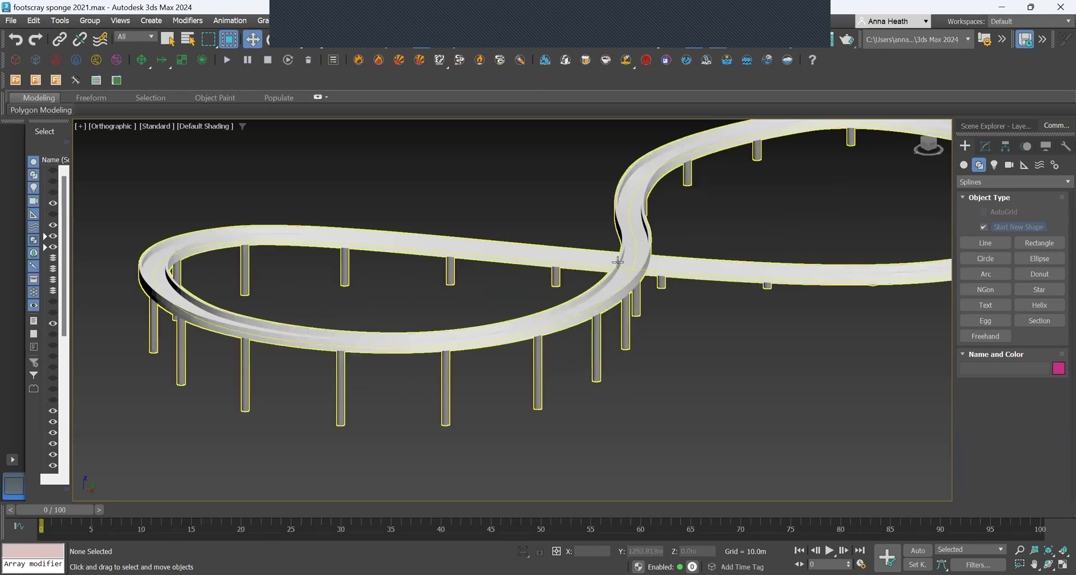
scroll(545, 382, down, 5)
scroll(580, 412, down, 2)
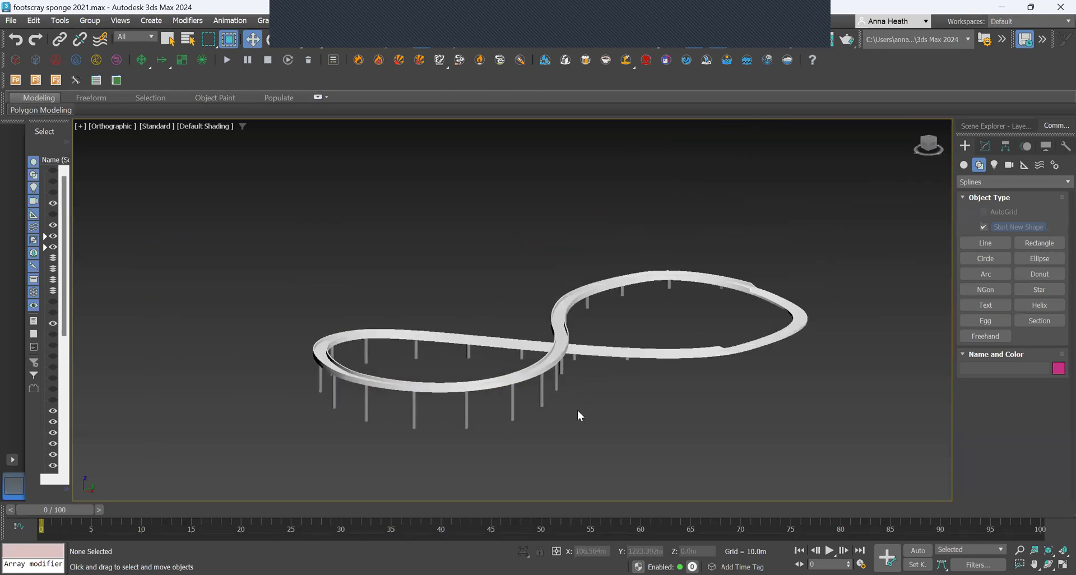
alt+middle_drag(580, 412, 552, 443)
click(927, 140)
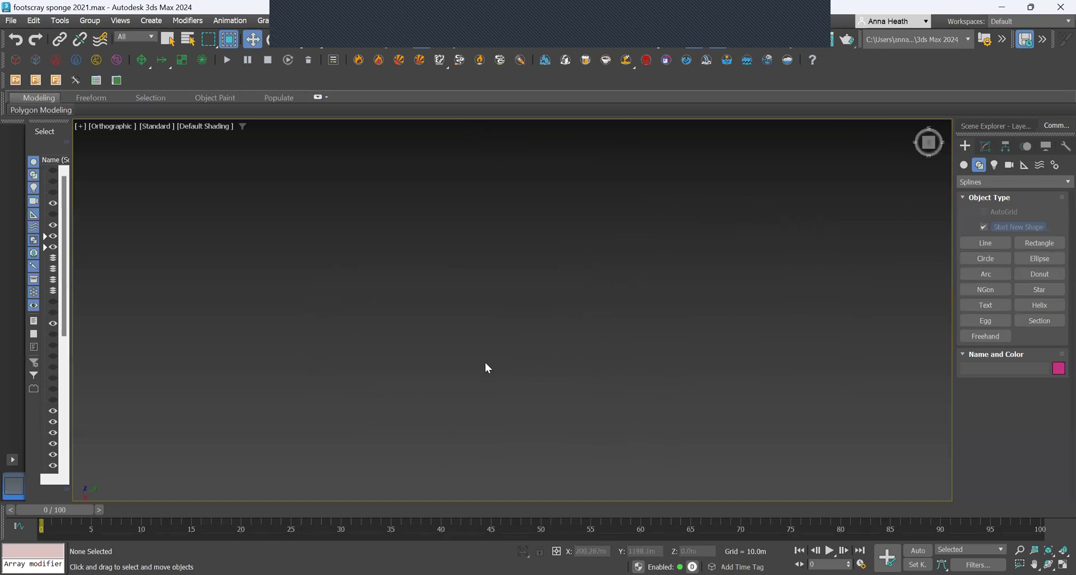
scroll(488, 371, down, 4)
scroll(831, 317, up, 4)
scroll(499, 300, down, 2)
scroll(596, 330, up, 2)
scroll(595, 329, up, 2)
alt+middle_drag(543, 351, 498, 357)
click(917, 147)
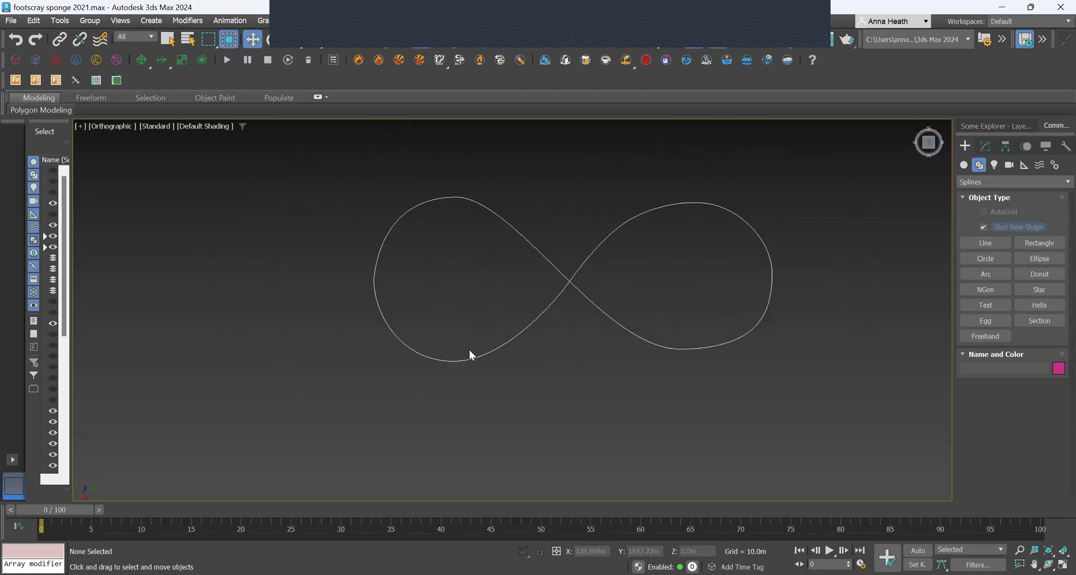
scroll(491, 392, up, 4)
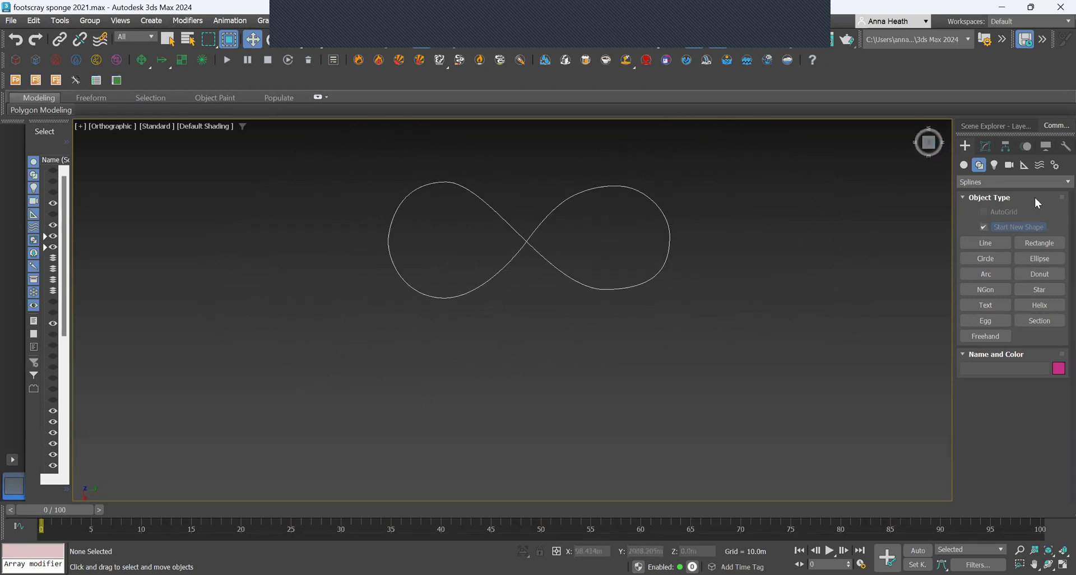
Step: Draw a closed, curved figure-eight with the Line tool just below the existing figure-eight spline in the top view
click(991, 241)
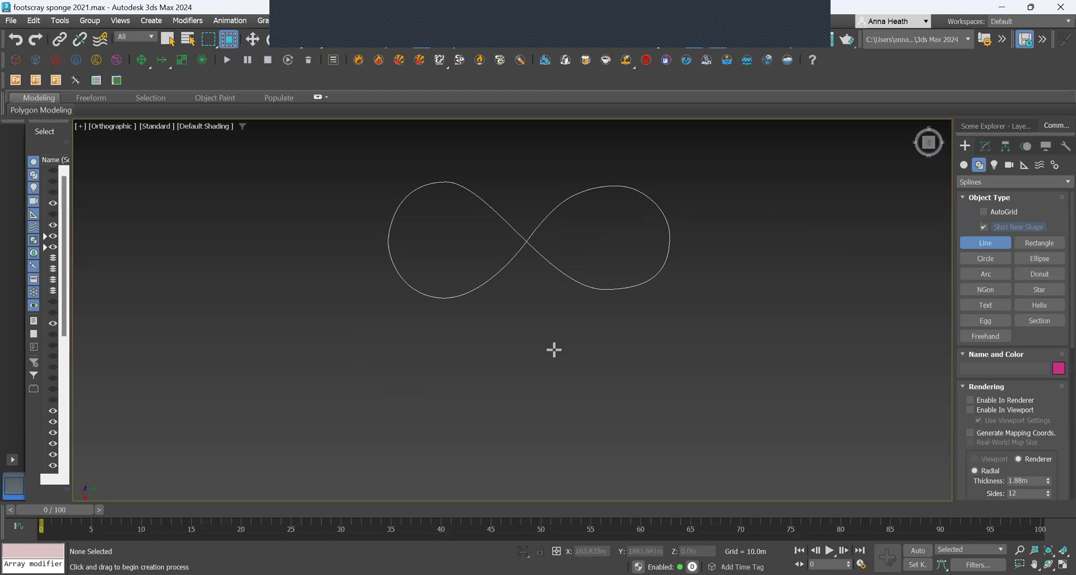
click(513, 352)
drag(591, 398, 630, 397)
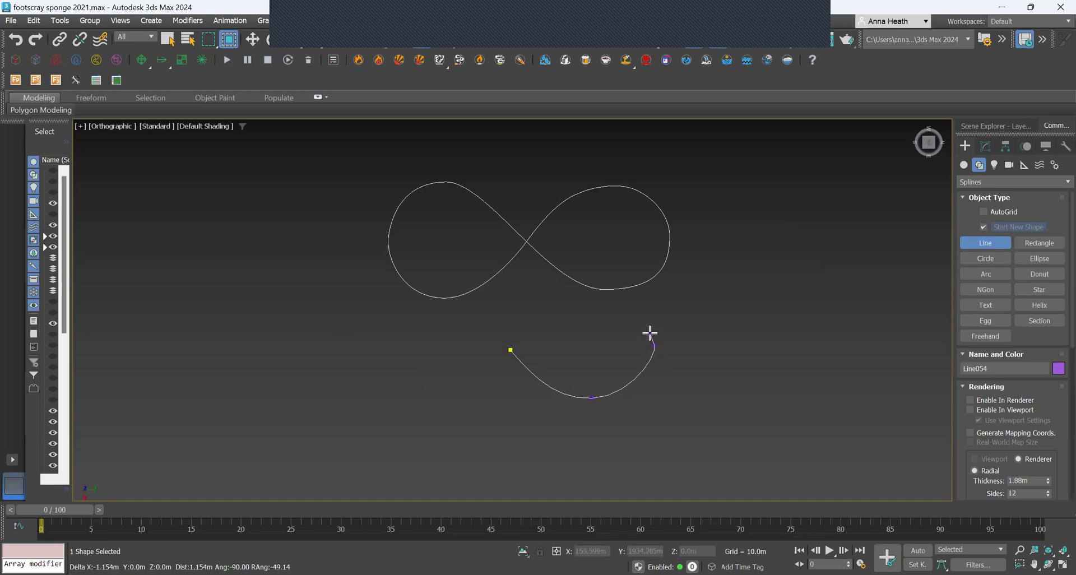
click(591, 311)
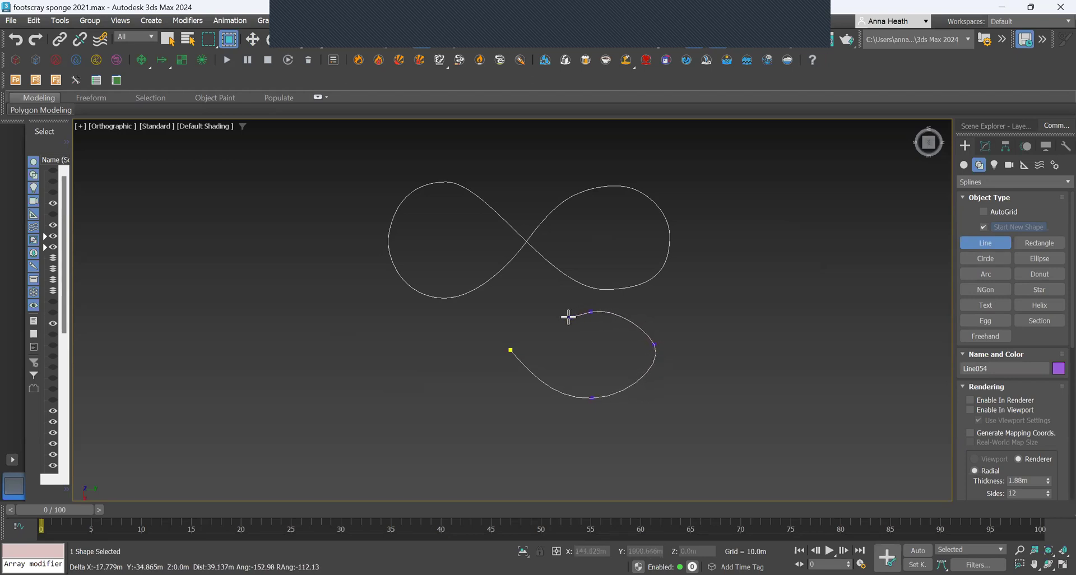
drag(477, 412, 444, 413)
drag(395, 362, 499, 331)
click(511, 352)
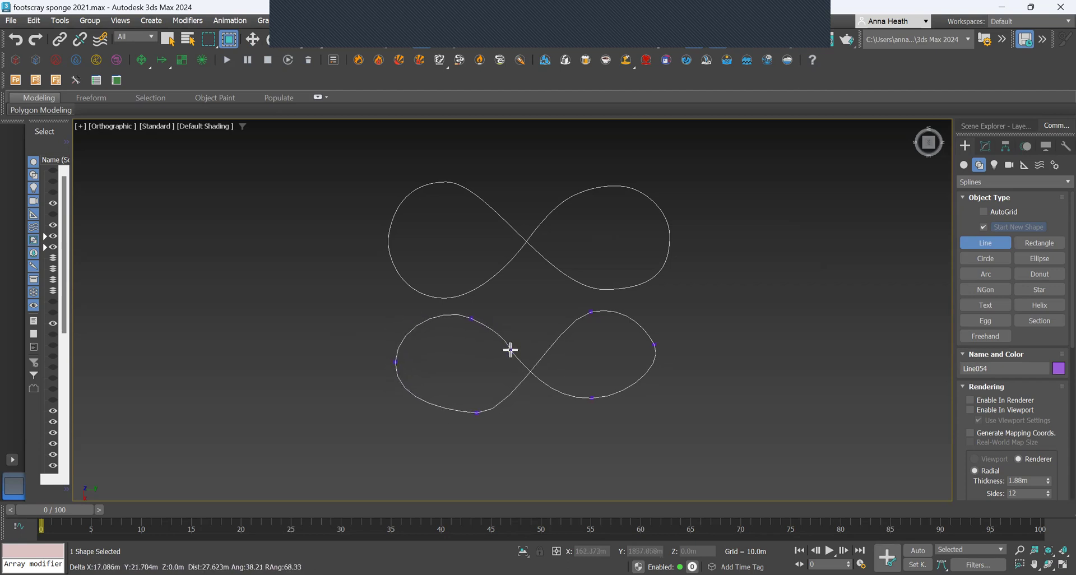
click(552, 334)
click(509, 305)
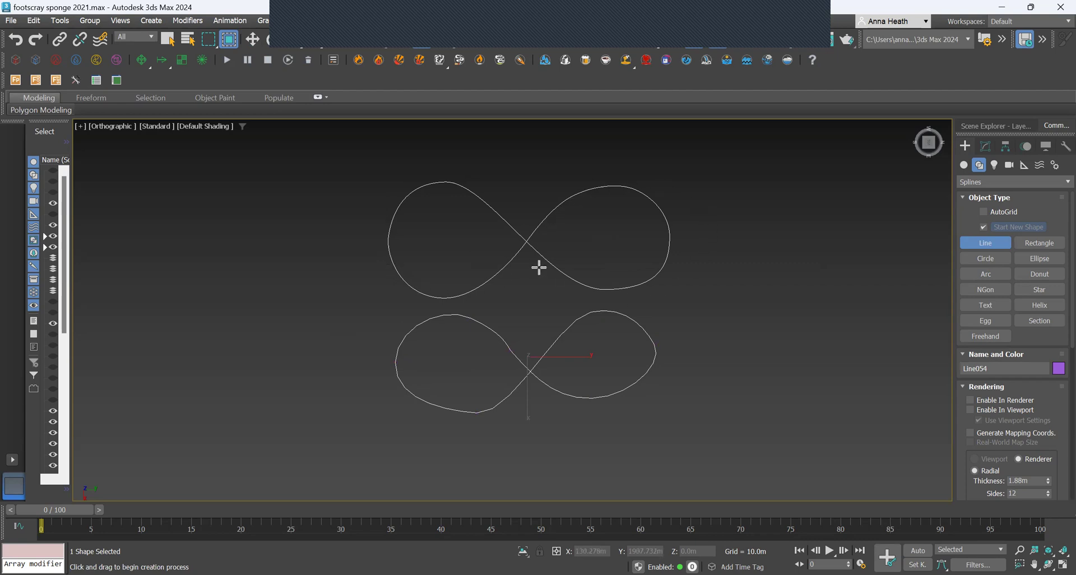
scroll(477, 376, up, 2)
scroll(488, 386, down, 3)
scroll(476, 390, up, 4)
scroll(519, 344, down, 2)
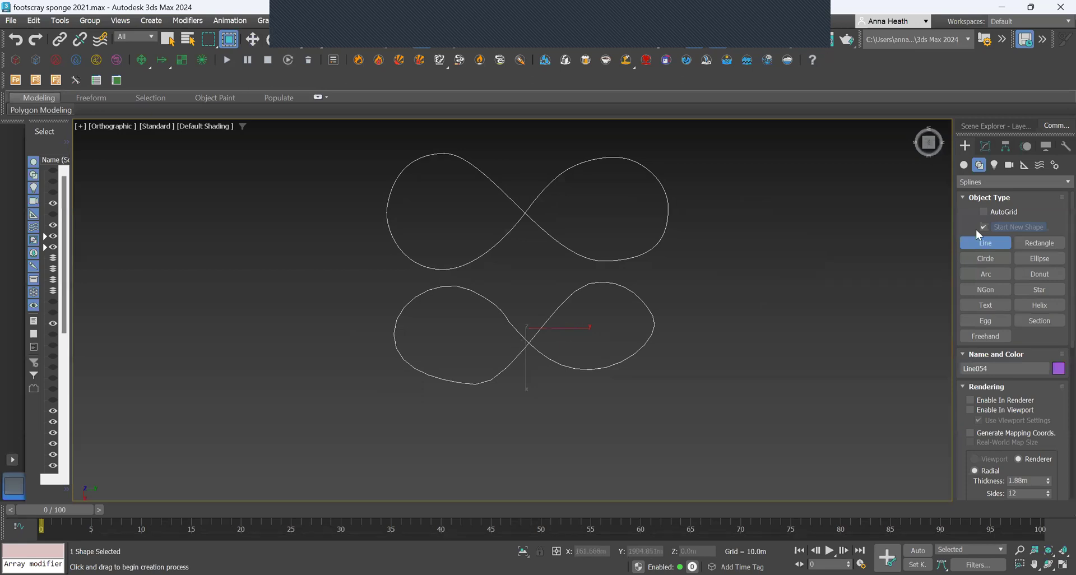
click(986, 129)
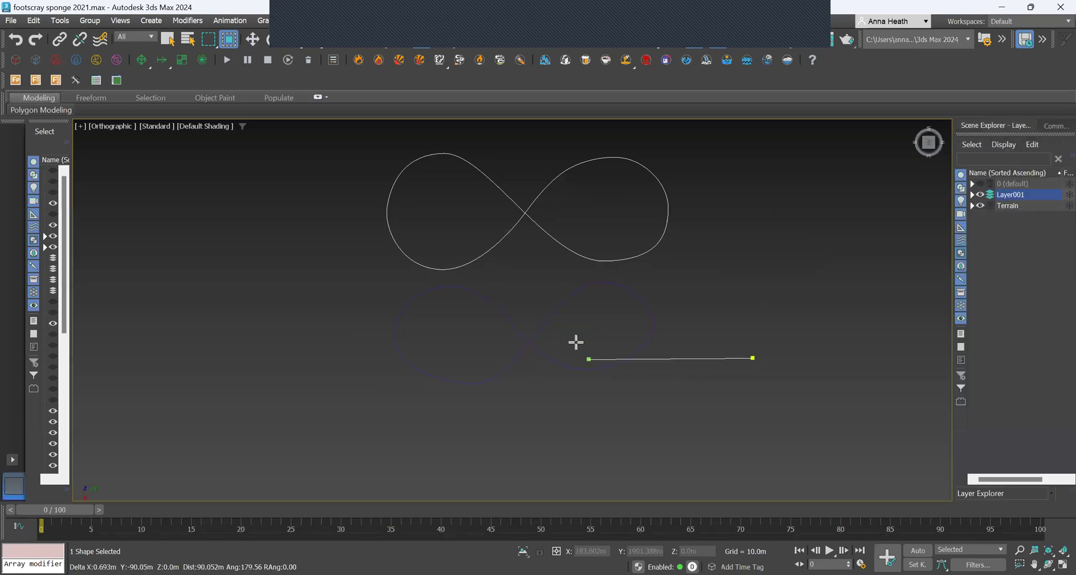
click(600, 320)
right_click(610, 319)
click(1053, 127)
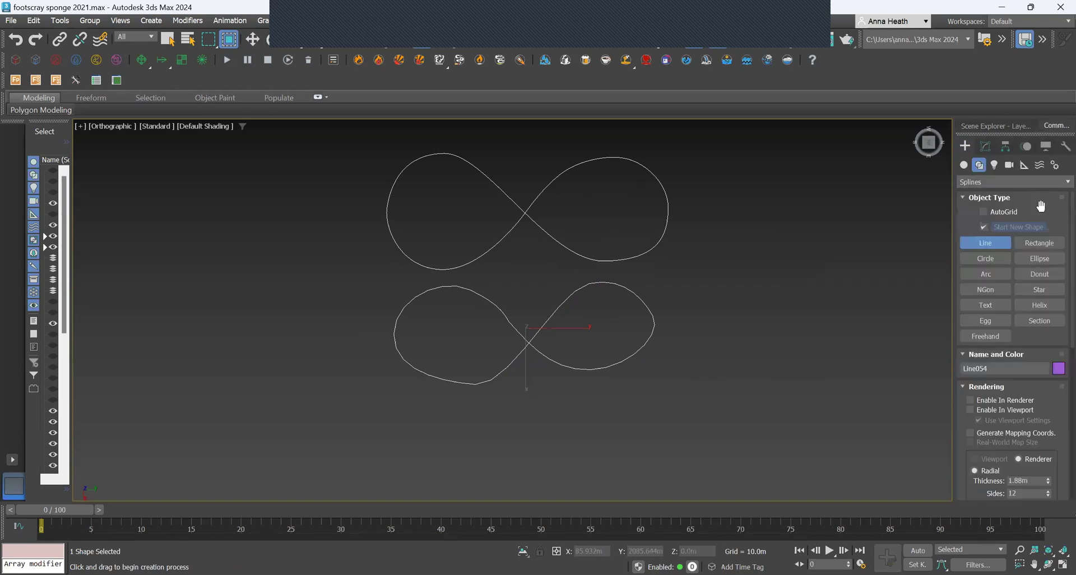
scroll(1043, 205, down, 10)
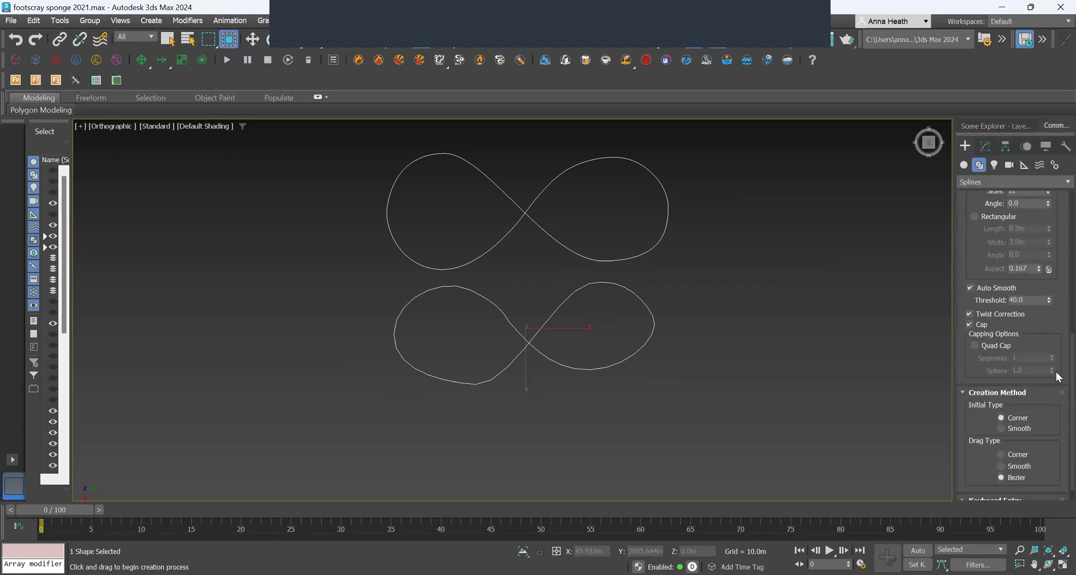
scroll(1025, 269, up, 10)
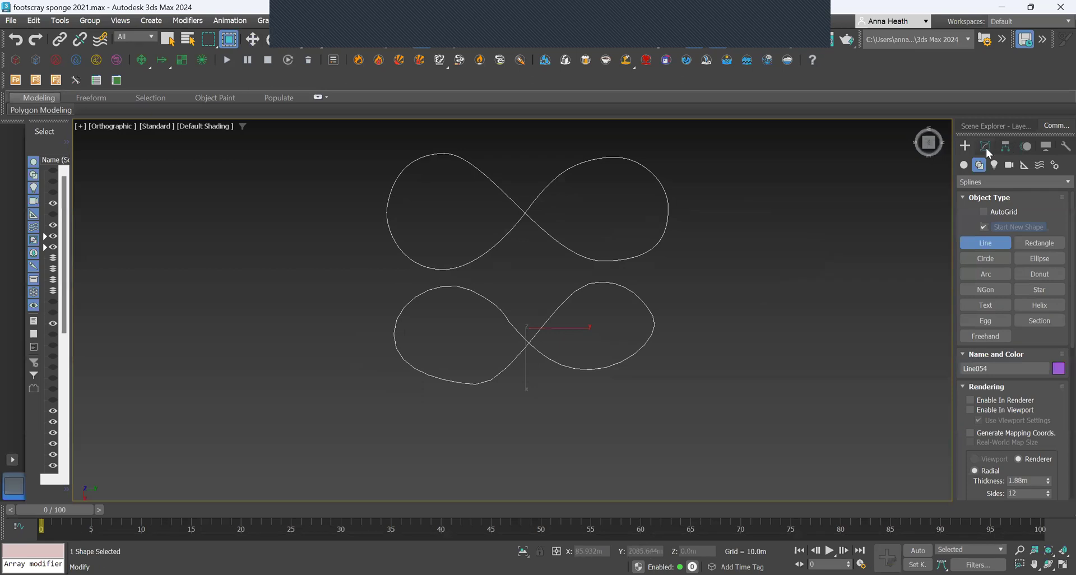
Step: Enter vertex editing on the new line and shift the upper vertex of its right loop slightly toward the crossing
click(986, 147)
scroll(1058, 363, down, 10)
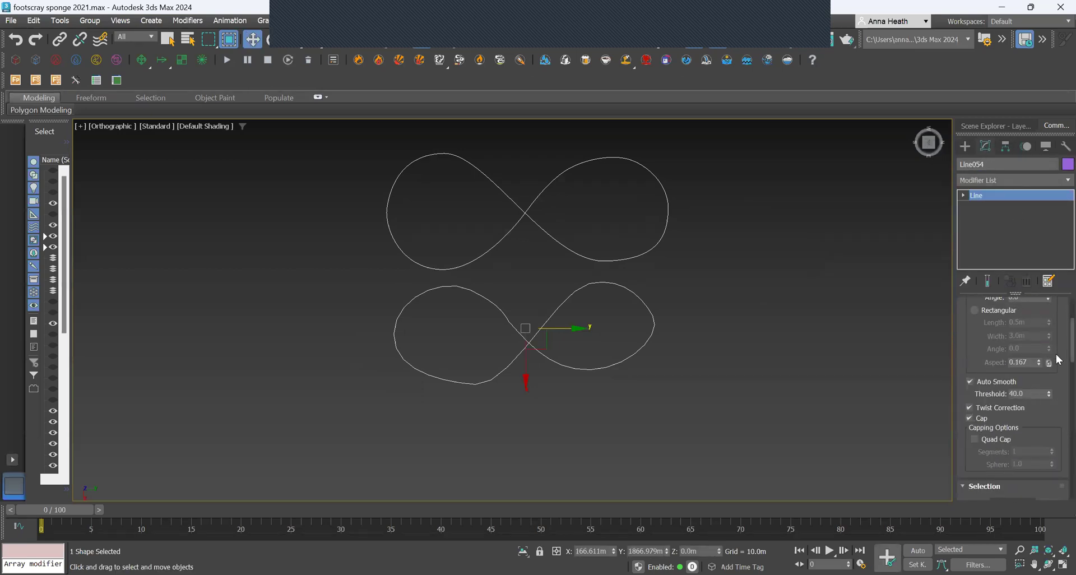
scroll(1036, 415, up, 5)
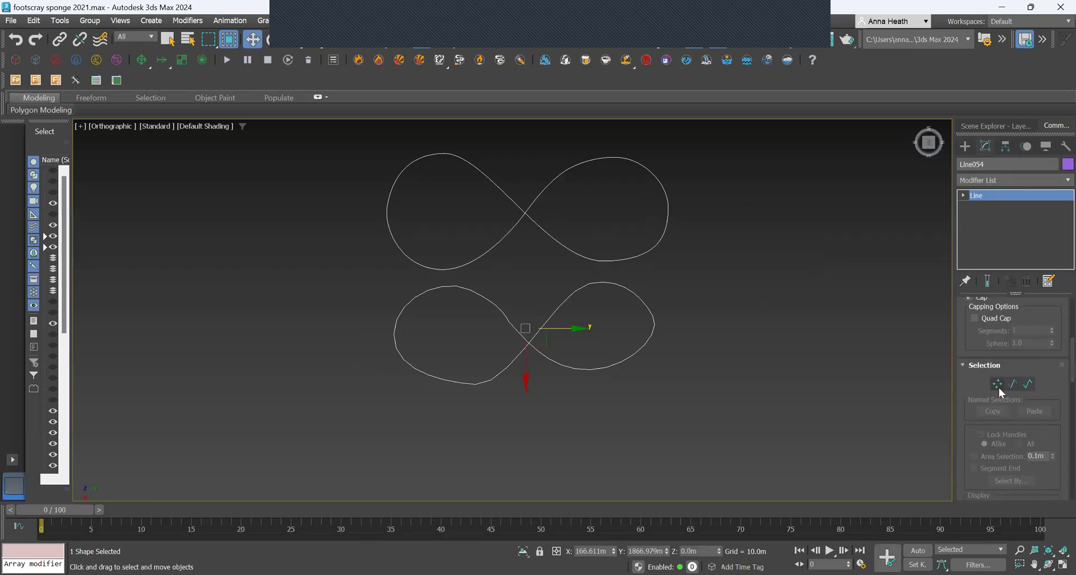
key(1)
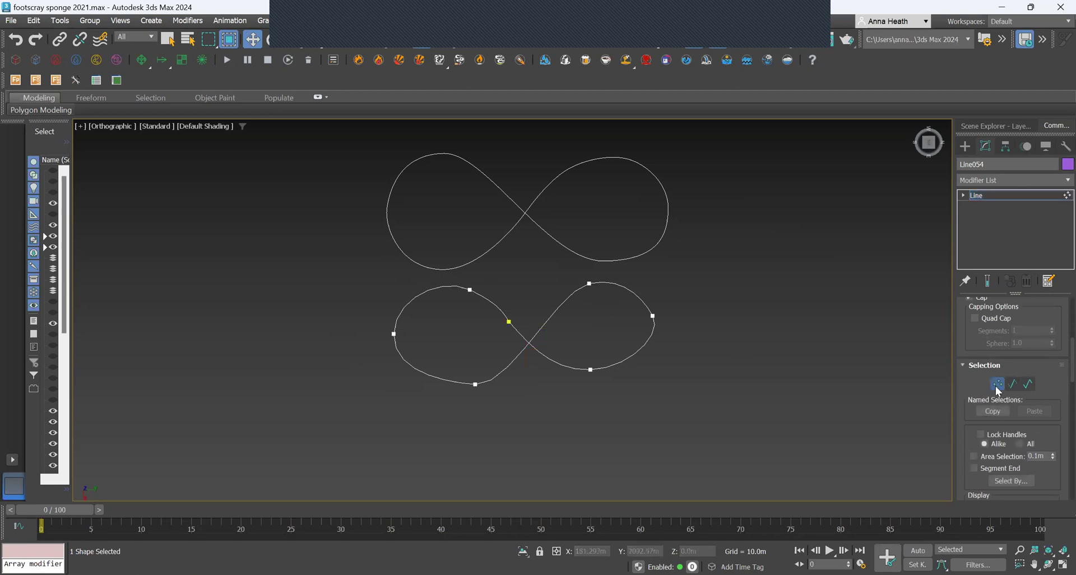
click(589, 283)
drag(625, 282, 613, 284)
click(626, 287)
click(568, 283)
drag(619, 281, 632, 282)
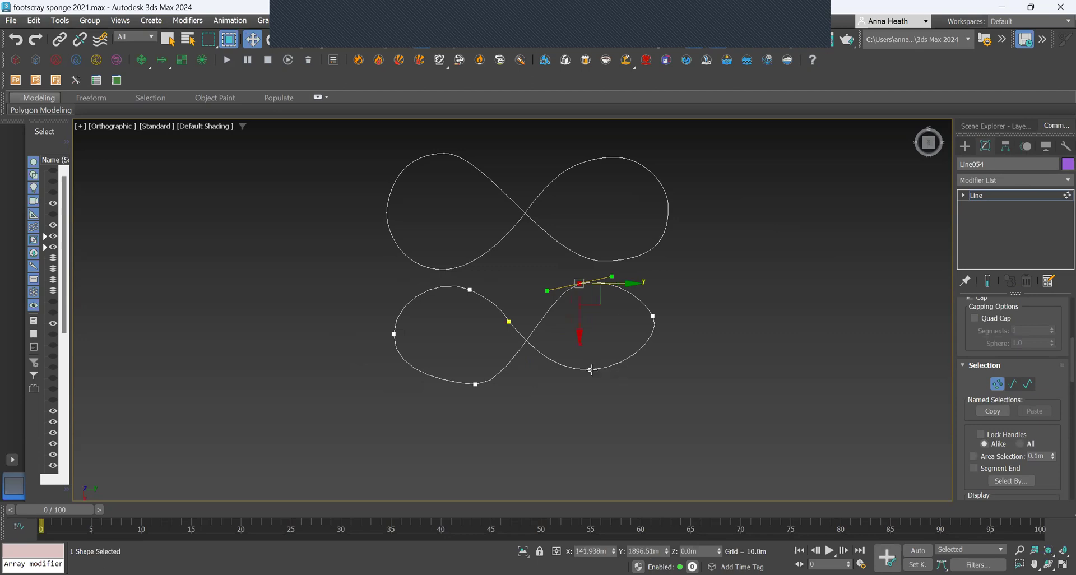
Step: Offset the end vertex of the new line's left loop by 4 m and another 10 m along world X using Move Transform Type-In
alt+middle_drag(570, 347, 505, 319)
scroll(478, 241, up, 4)
click(471, 346)
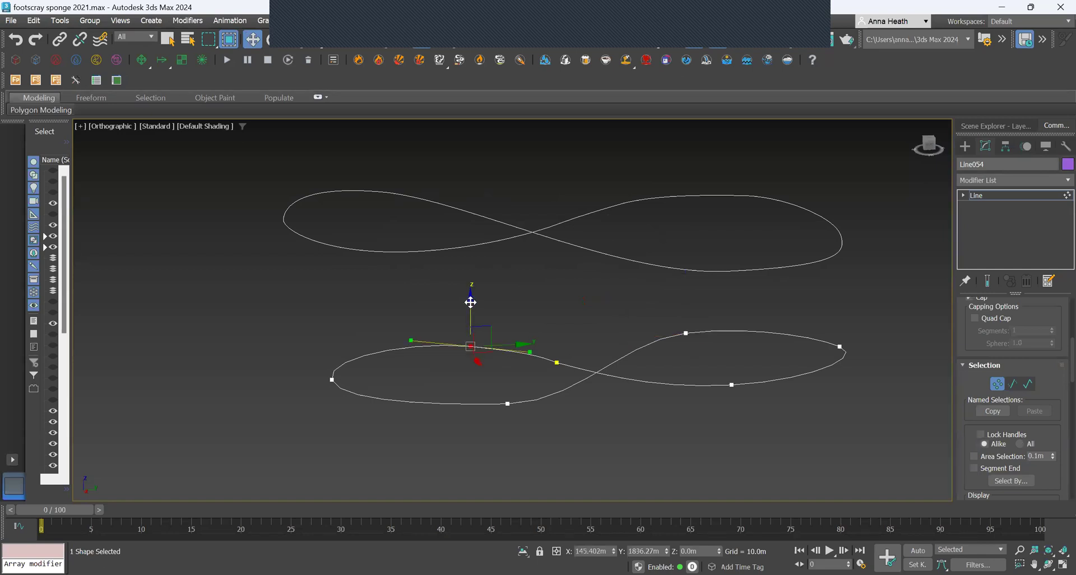
drag(467, 298, 356, 383)
click(331, 379)
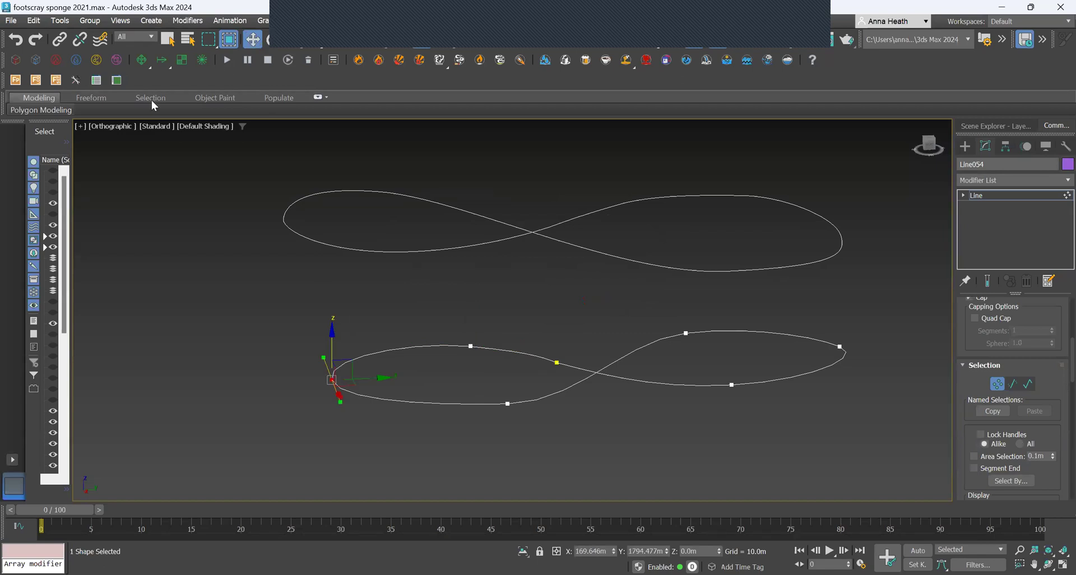
key(F12)
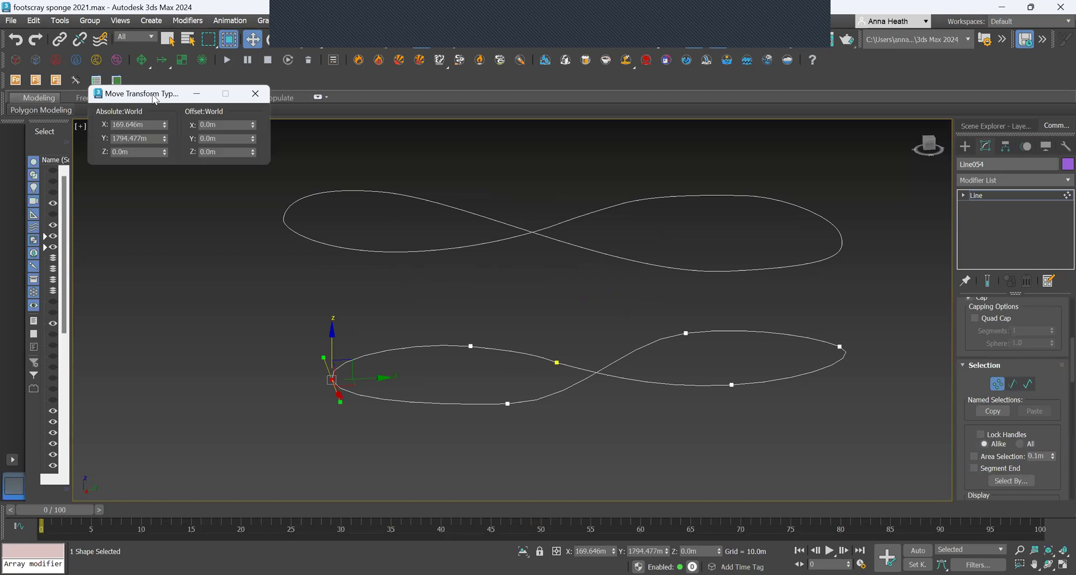
drag(155, 99, 199, 218)
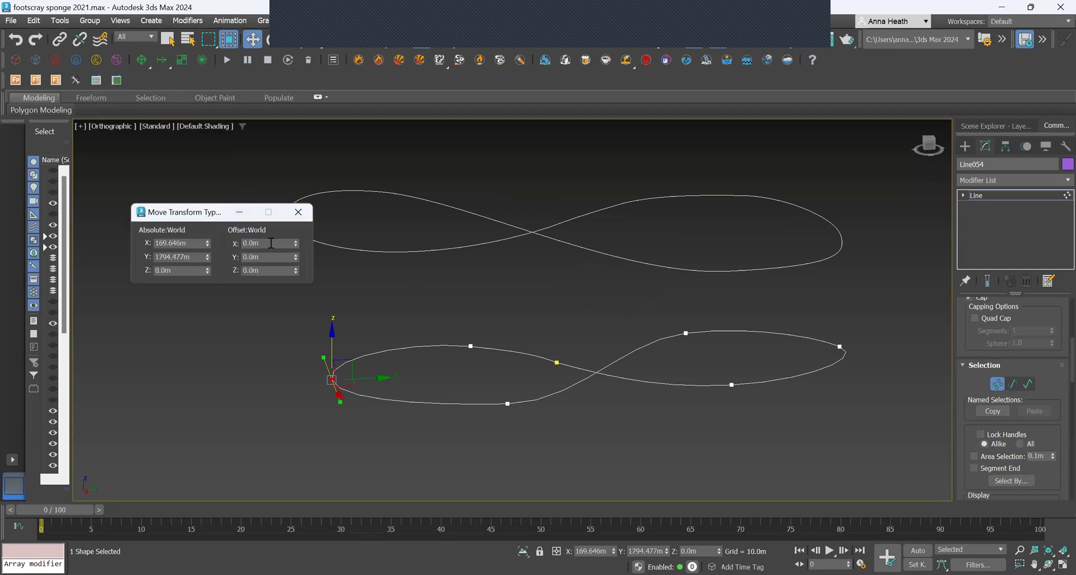
click(247, 243)
text(4)
key(Return)
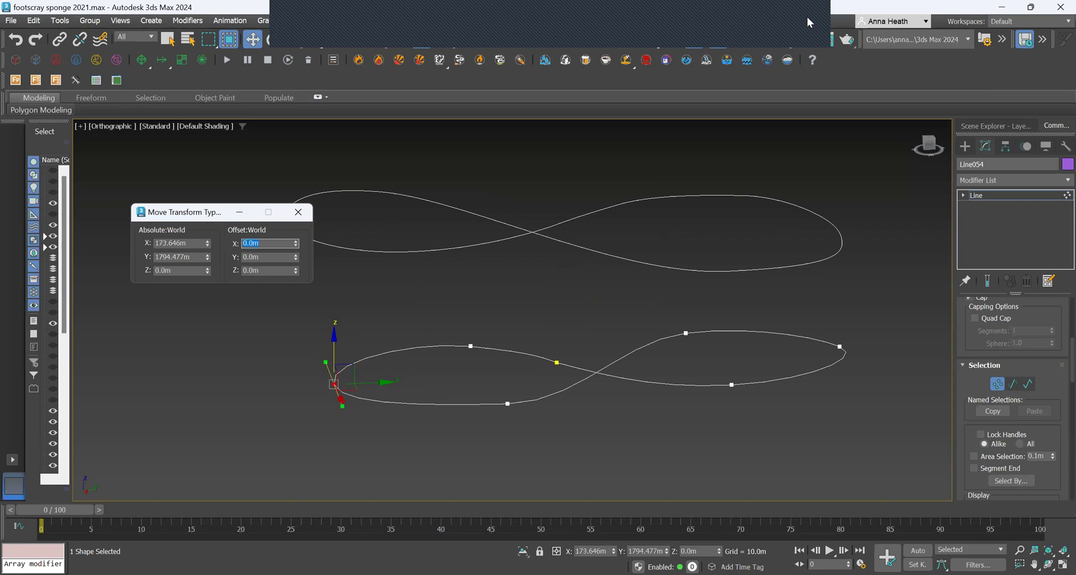
text(10)
key(Return)
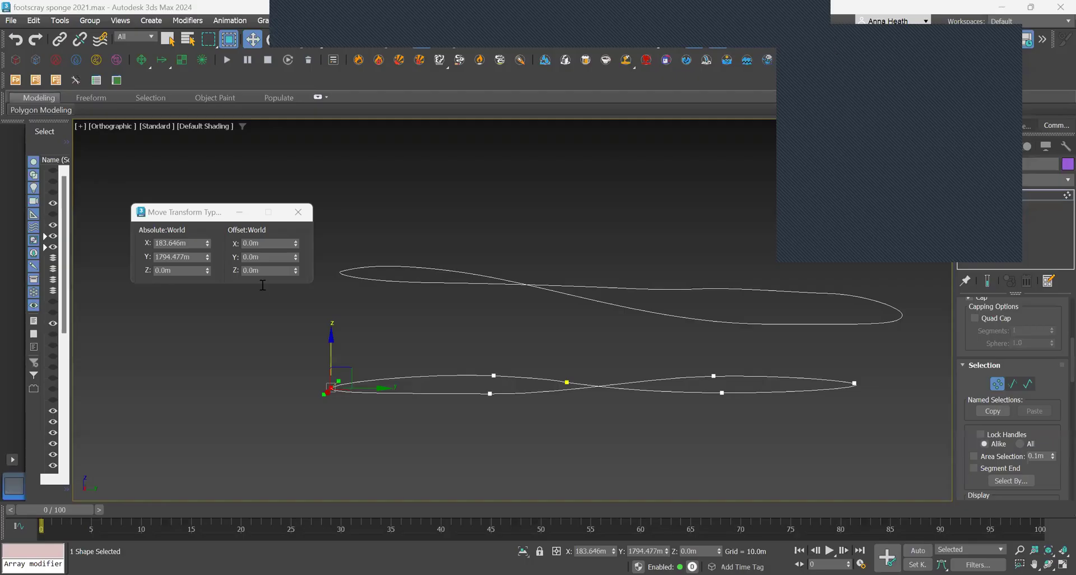
Step: Set the absolute world Z of the left loop's end vertex to 10 m
double_click(160, 269)
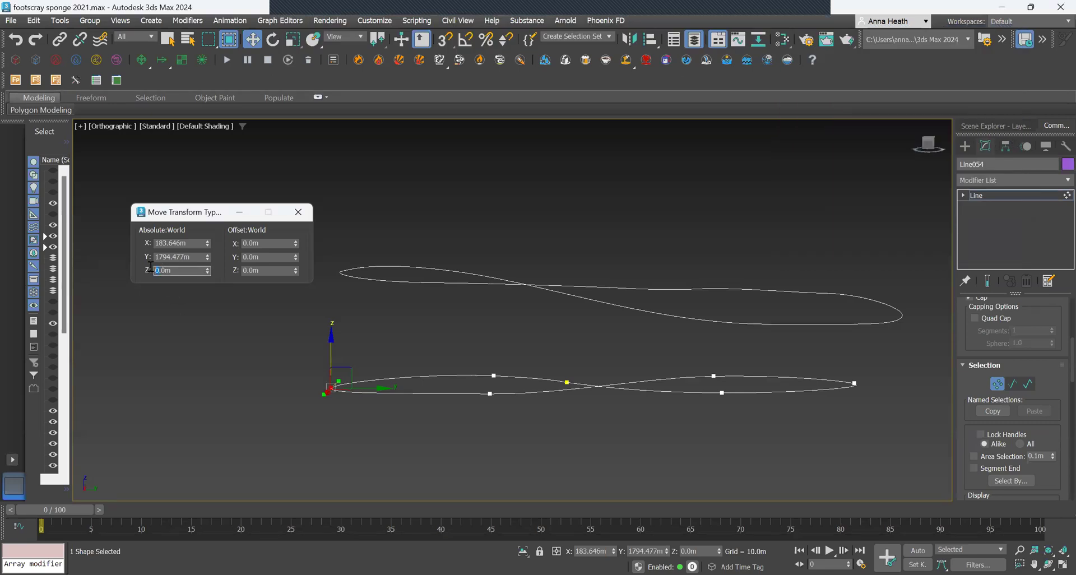
text(10)
key(Return)
key(Return)
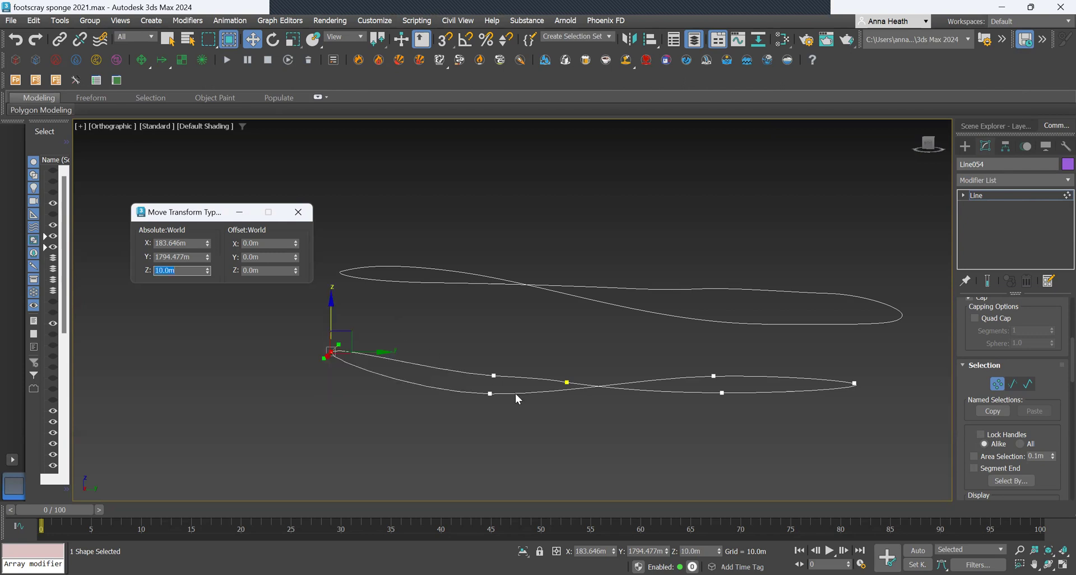
Step: Raise the left loop's back and front vertices together by about 0.6 m in Z
click(493, 375)
ctrl+click(490, 394)
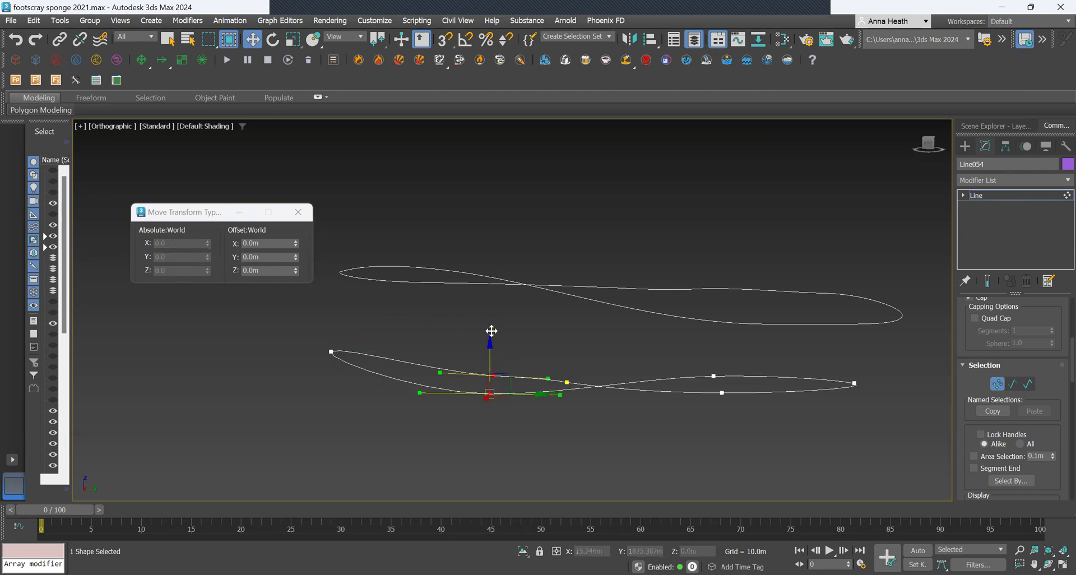
drag(489, 341, 489, 339)
click(463, 341)
Step: Set the absolute world Z of the left loop's back vertex to 5.608 m
click(493, 373)
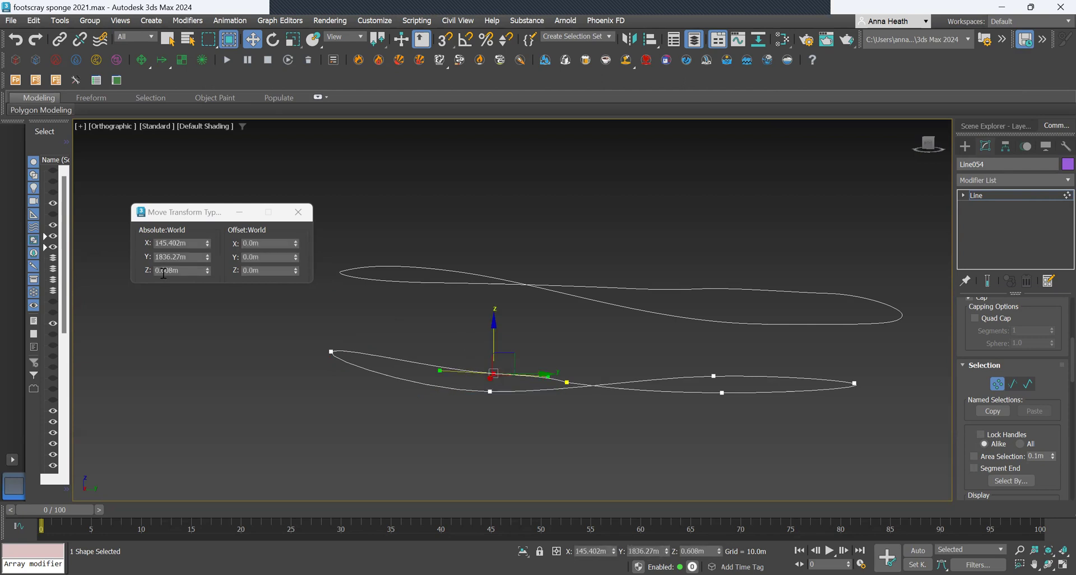
drag(159, 270, 150, 269)
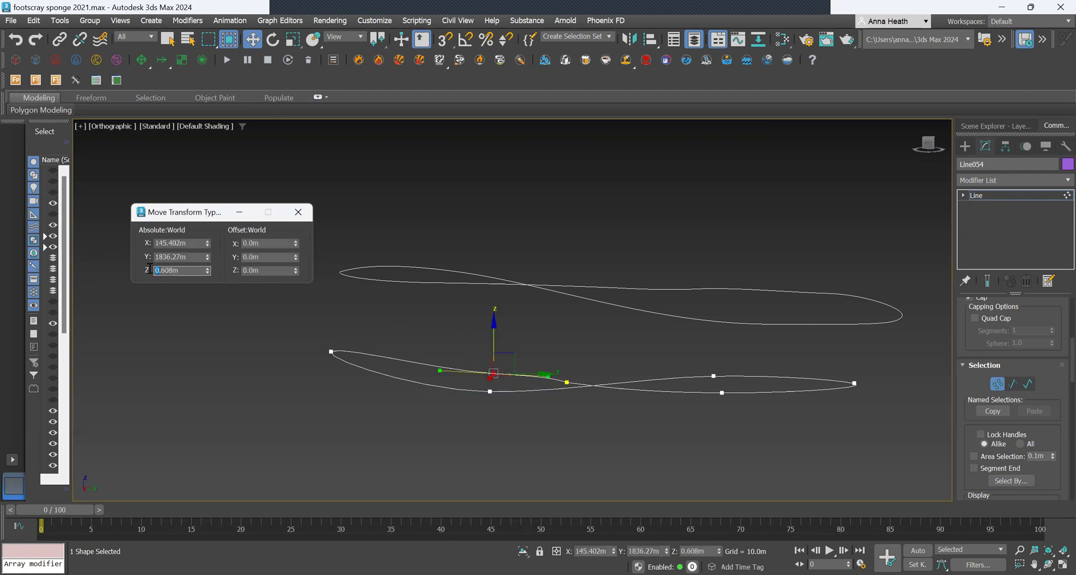
text(5)
key(Return)
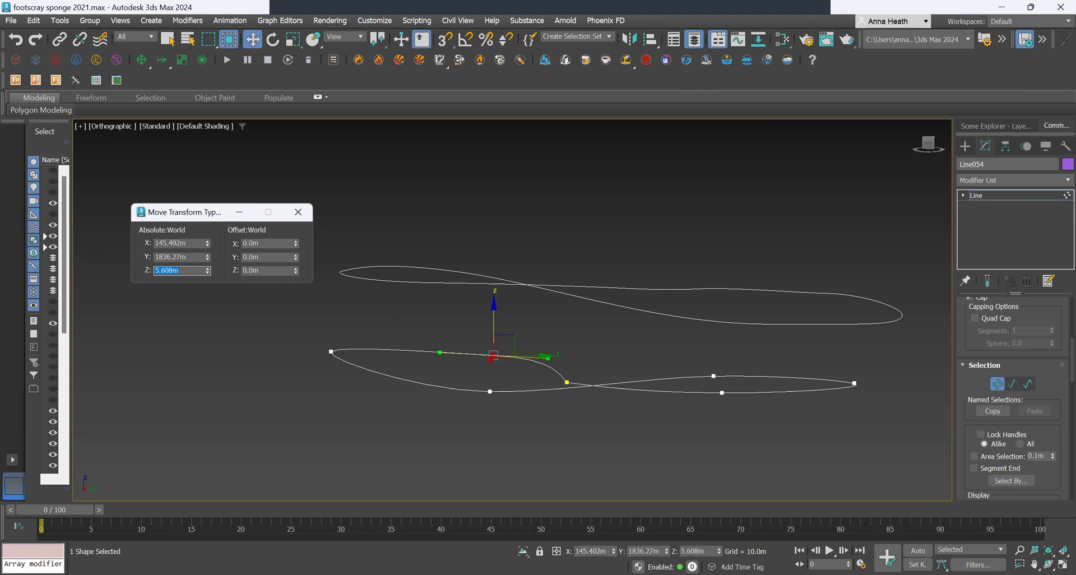
Step: Try an absolute Z of 5608 m for the left loop's front vertex and undo the change
click(489, 391)
mouse_move(368, 379)
alt+middle_down()
mouse_move(388, 374)
mouse_move(364, 379)
alt+middle_up()
double_click(161, 270)
text(5608)
key(Return)
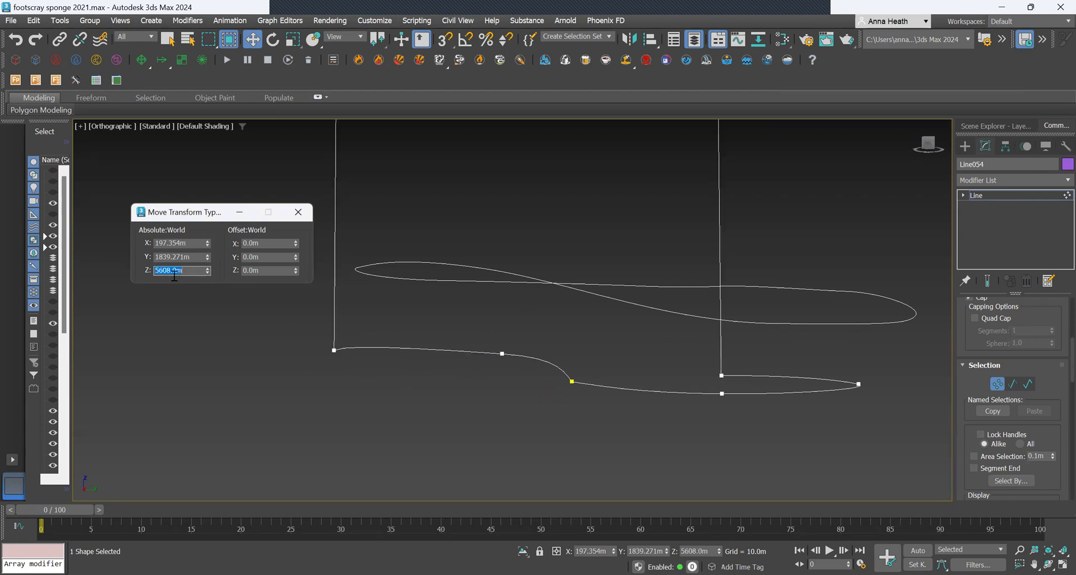
click(464, 423)
key(ctrl+z)
key(ctrl+z)
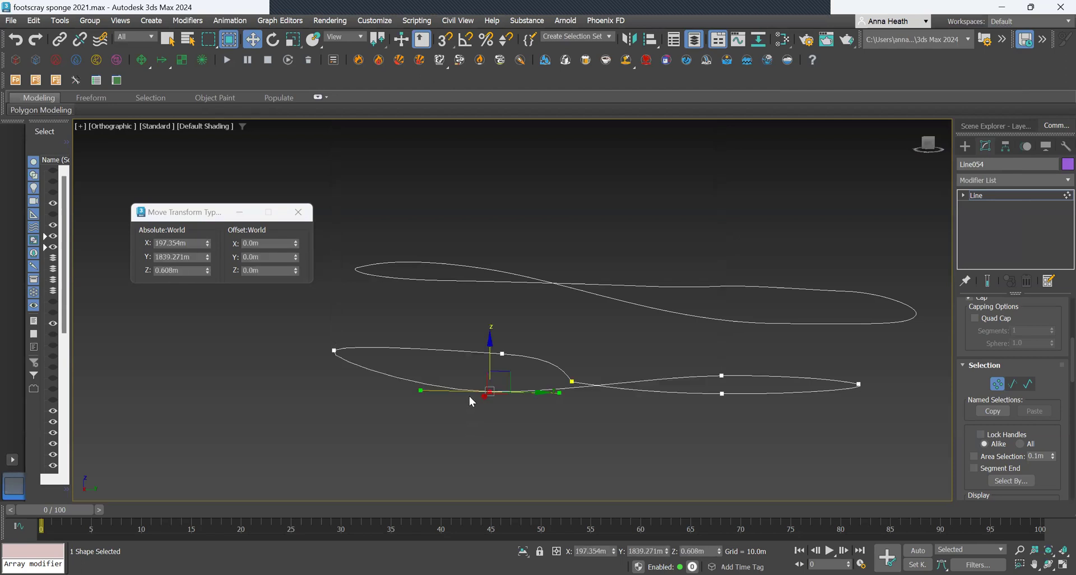
Step: Set the absolute world Z of the left loop's front vertex to 5608 m
drag(155, 268, 158, 268)
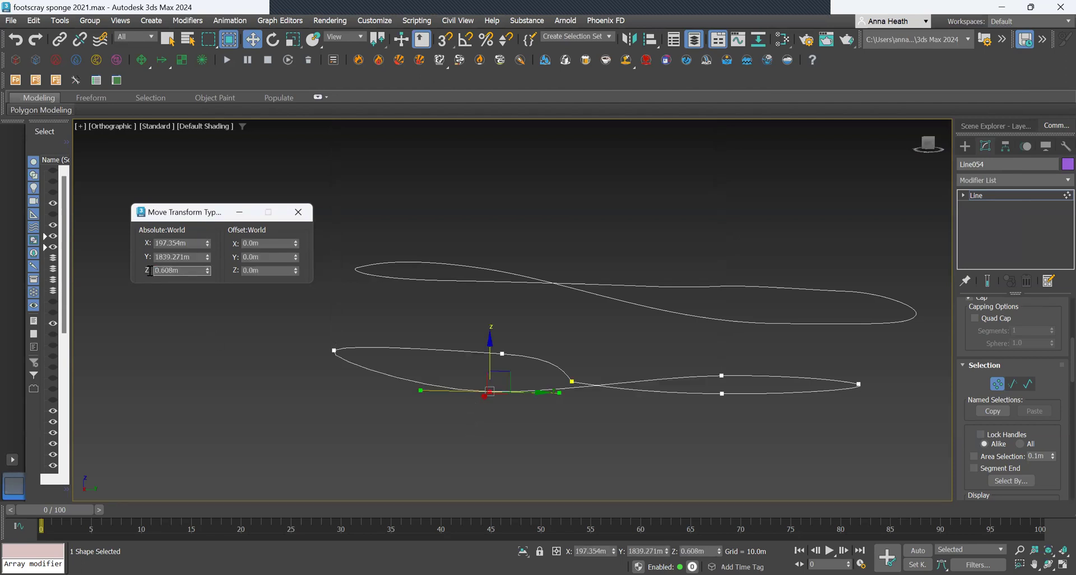
text(5)
key(Return)
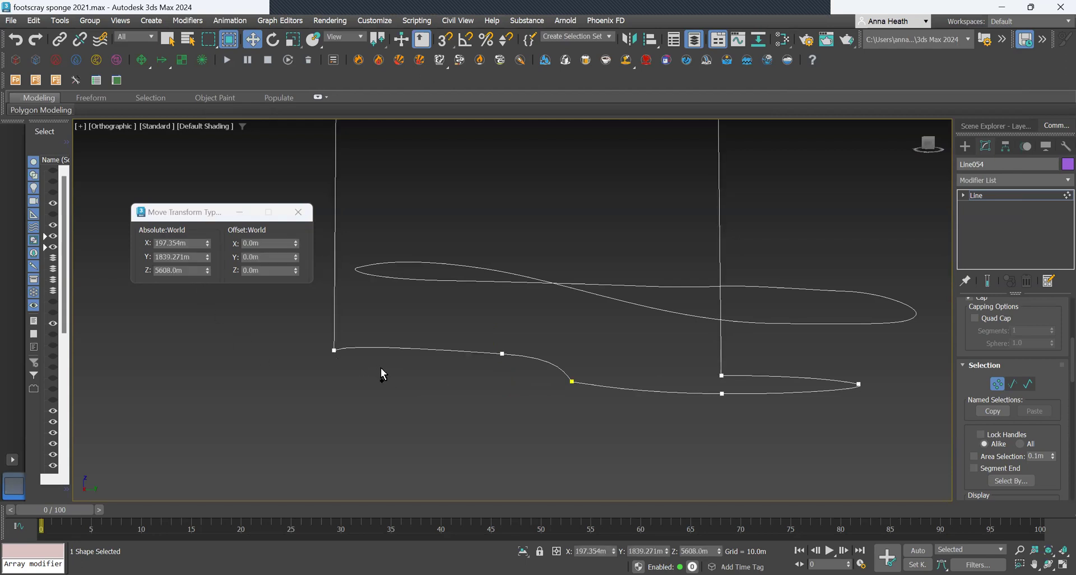
Step: Undo the left loop's front vertex Z change, then raise the vertex near the figure-eight's crossing to a Z of about 4.1 m
key(ctrl+z)
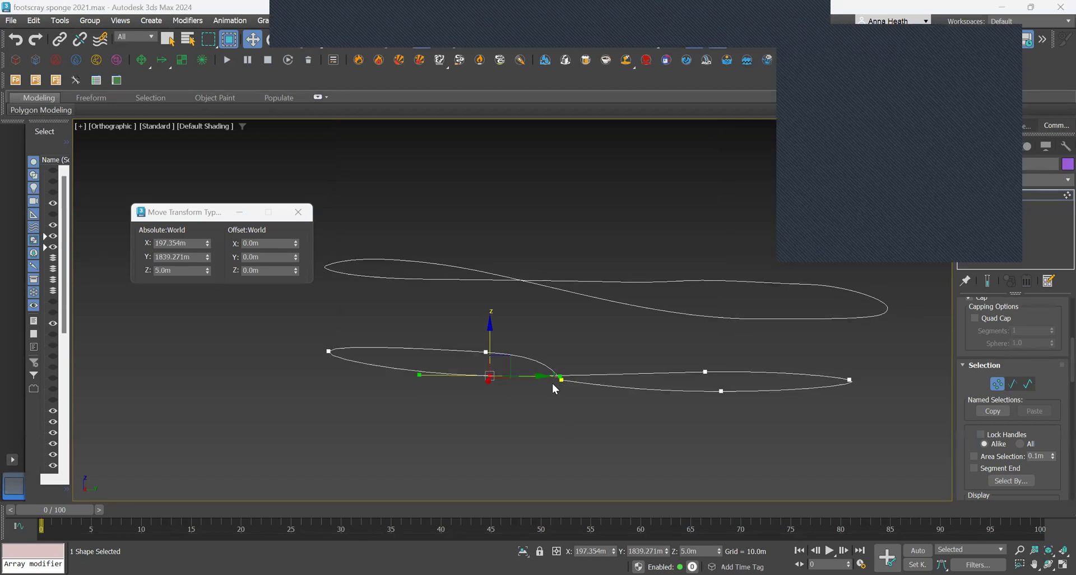
click(553, 382)
mouse_move(537, 392)
alt+middle_down()
mouse_move(523, 399)
mouse_move(554, 390)
alt+middle_up()
click(560, 380)
drag(561, 342, 557, 308)
alt+middle_drag(557, 308, 510, 368)
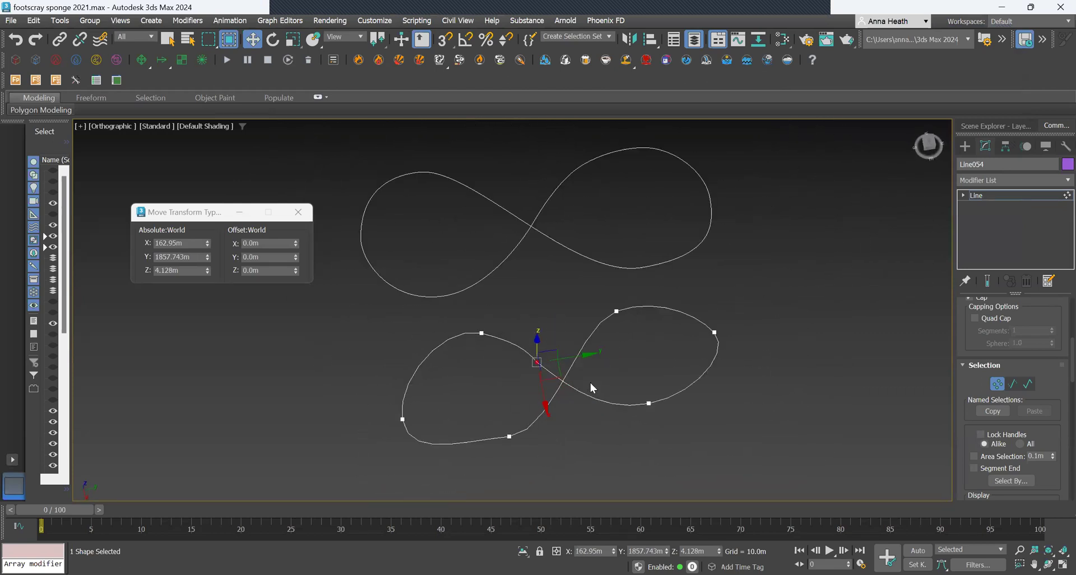
Step: Finish editing the lower figure-eight's vertices and deselect the spline
click(600, 429)
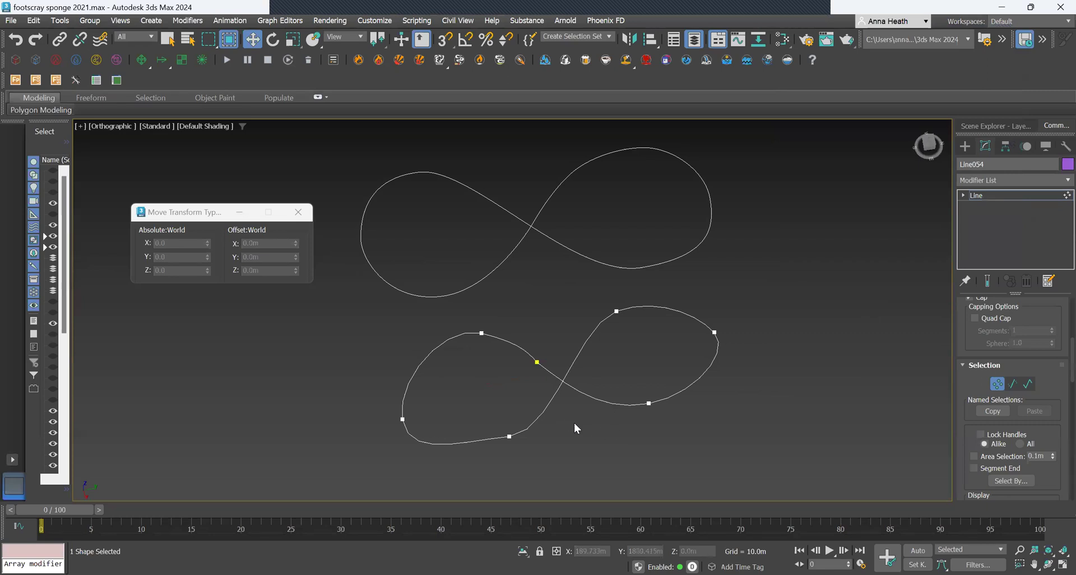
alt+middle_drag(573, 422, 652, 414)
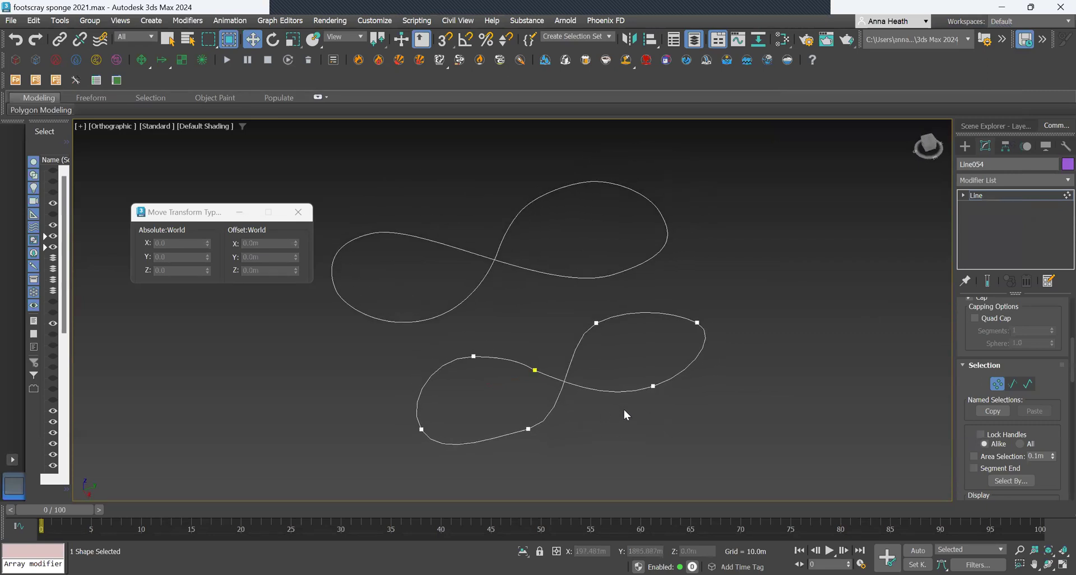
click(533, 370)
click(796, 337)
click(965, 146)
drag(739, 439, 552, 377)
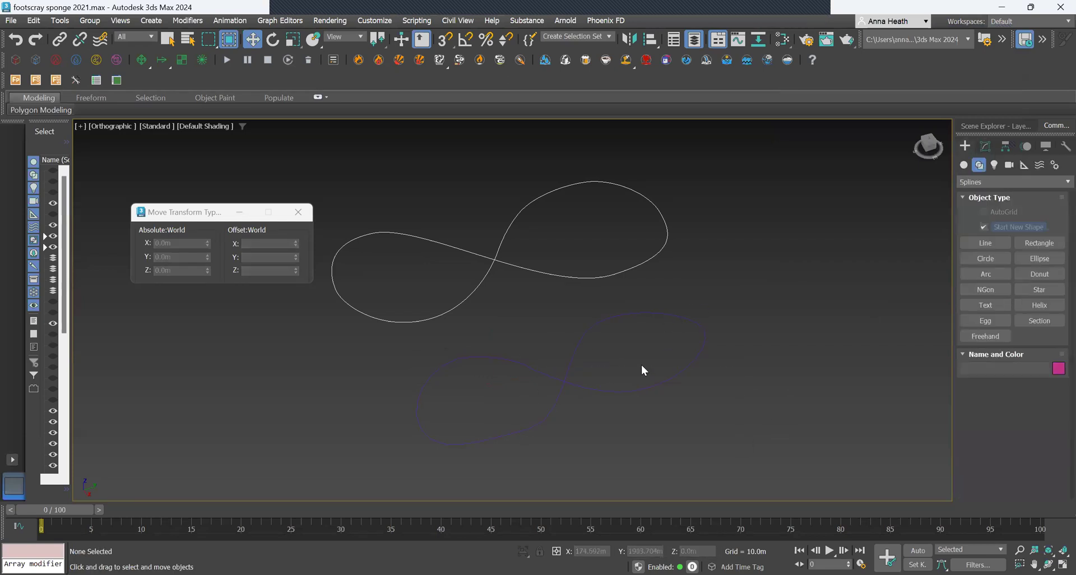
Step: Select the whole lower figure-eight spline and apply a Normalize Spline modifier to it
click(639, 390)
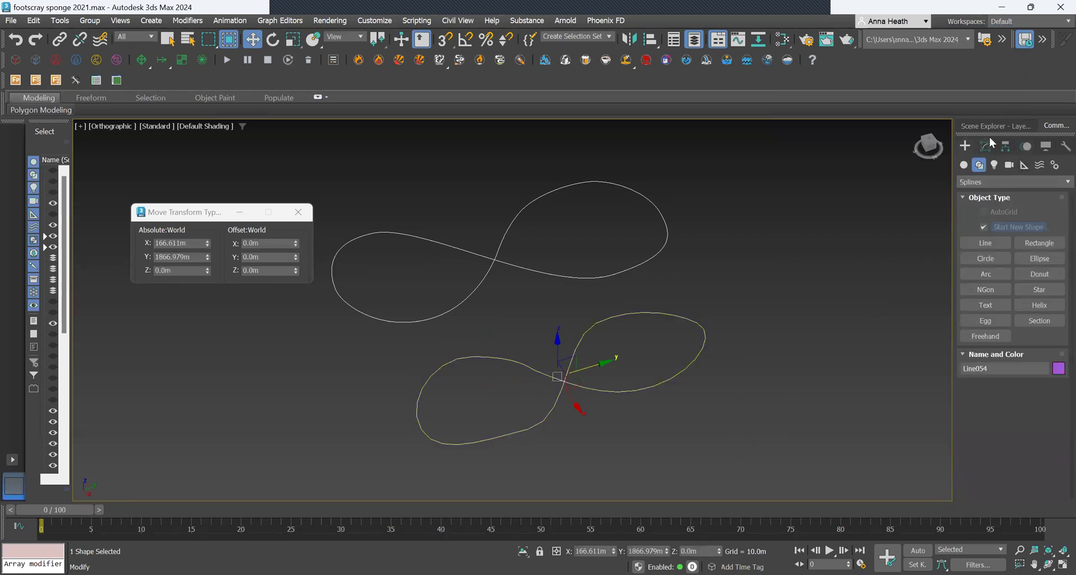
click(987, 145)
click(987, 184)
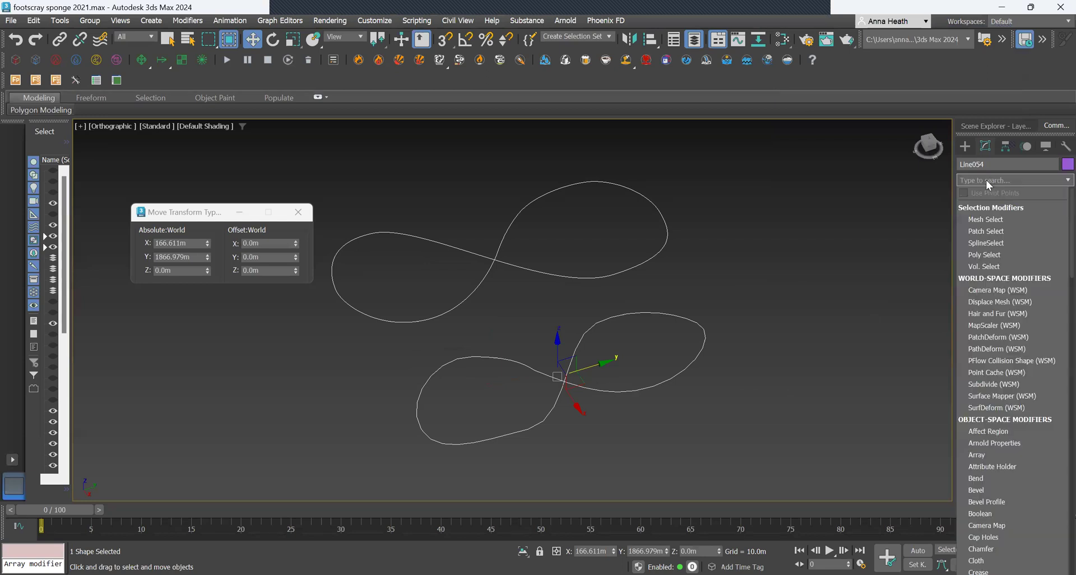
text(nor)
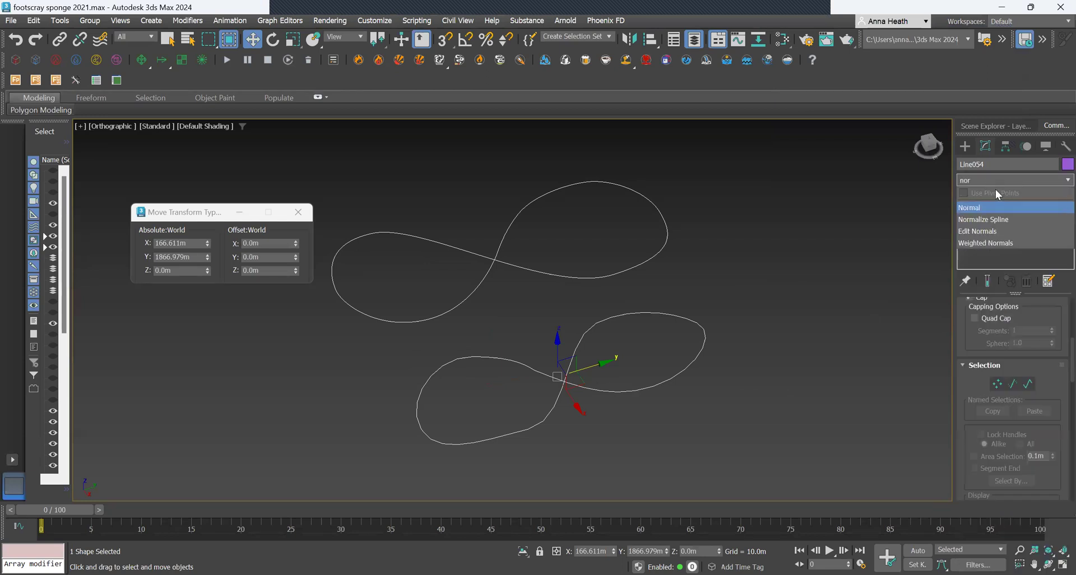
click(1000, 218)
scroll(552, 400, up, 4)
scroll(596, 312, down, 4)
scroll(584, 315, up, 3)
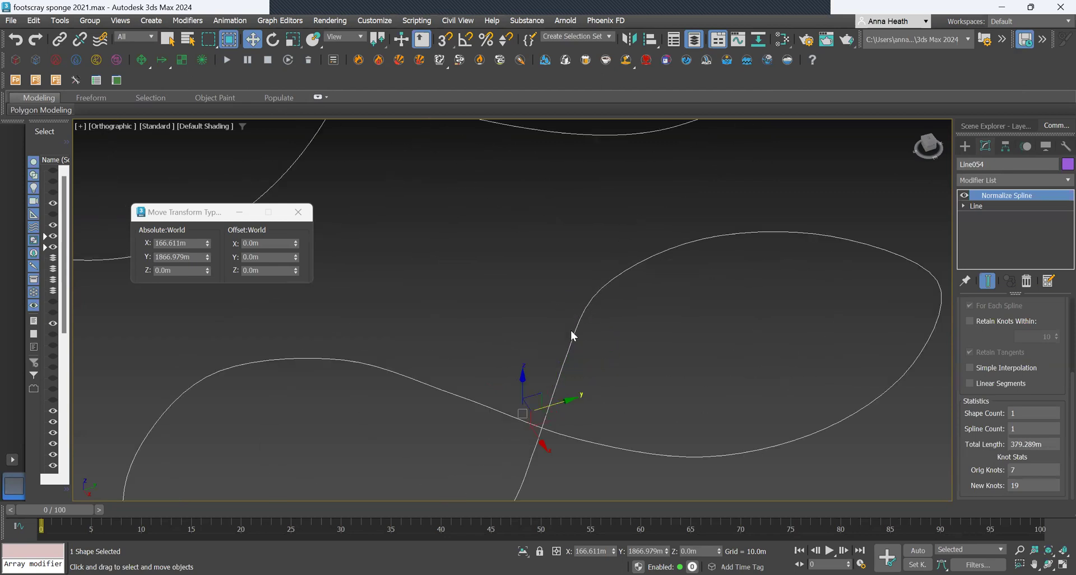
scroll(574, 332, down, 3)
scroll(588, 308, up, 3)
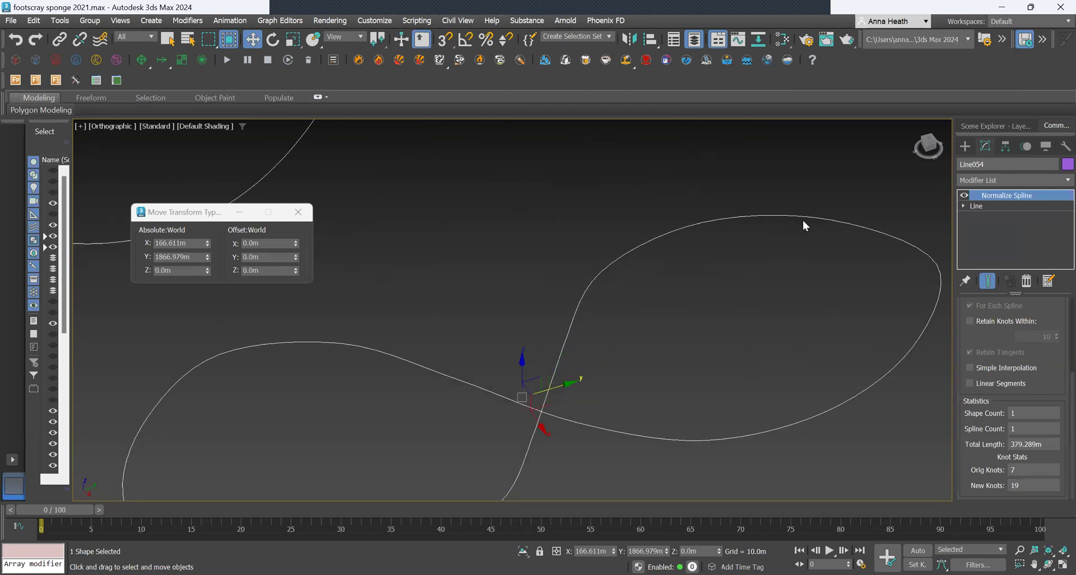
scroll(575, 392, down, 3)
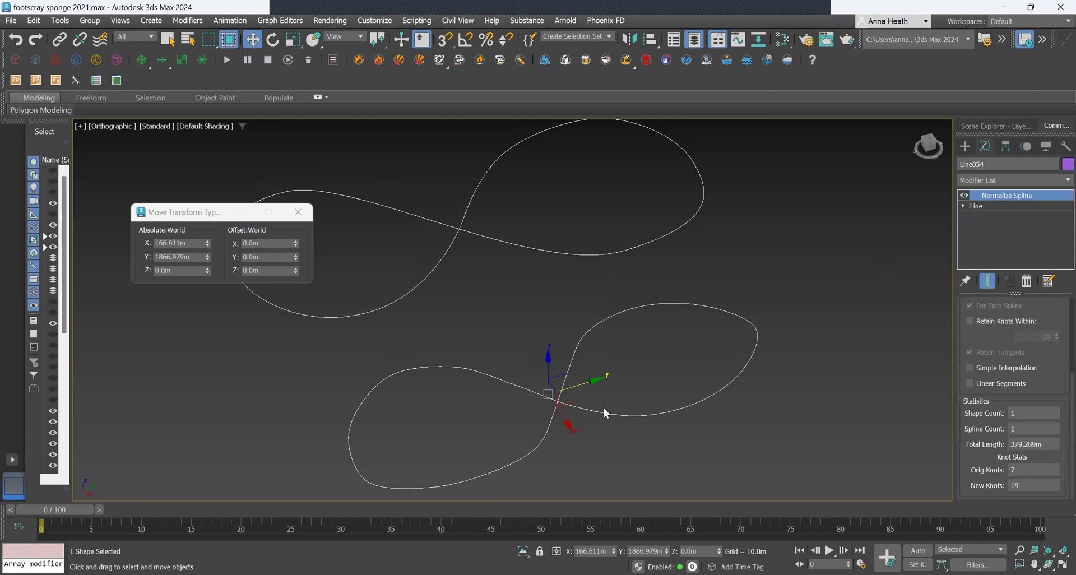
Step: Delete the lower figure-eight spline from the scene
drag(658, 443, 515, 357)
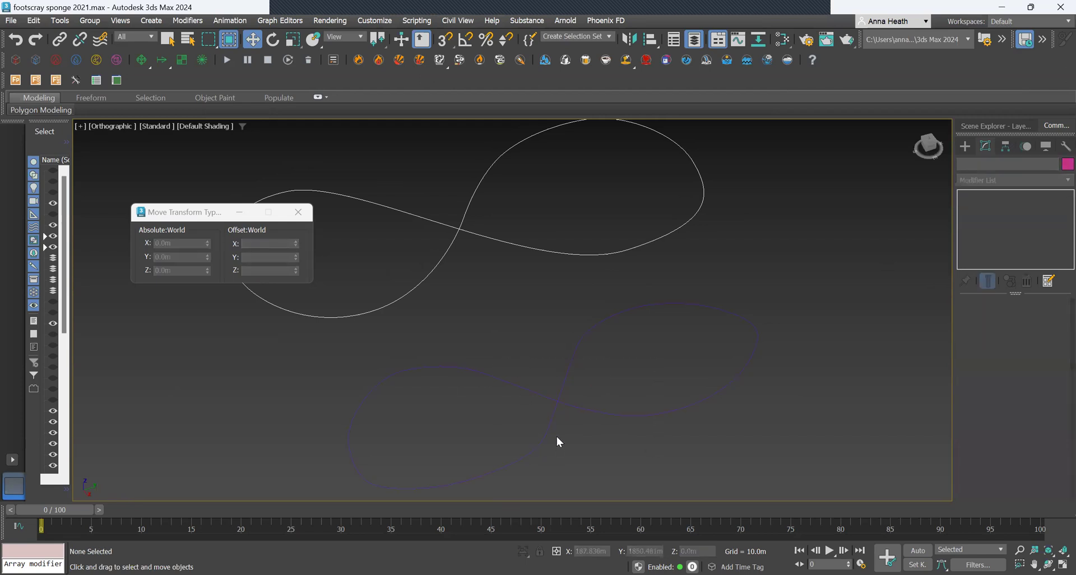
click(552, 411)
key(Delete)
Step: In a top-down view, draw a narrow rectangle about 1.6 m by 8.2 m beside the remaining figure-eight's right loop
scroll(615, 418, down, 2)
alt+middle_drag(482, 305, 554, 400)
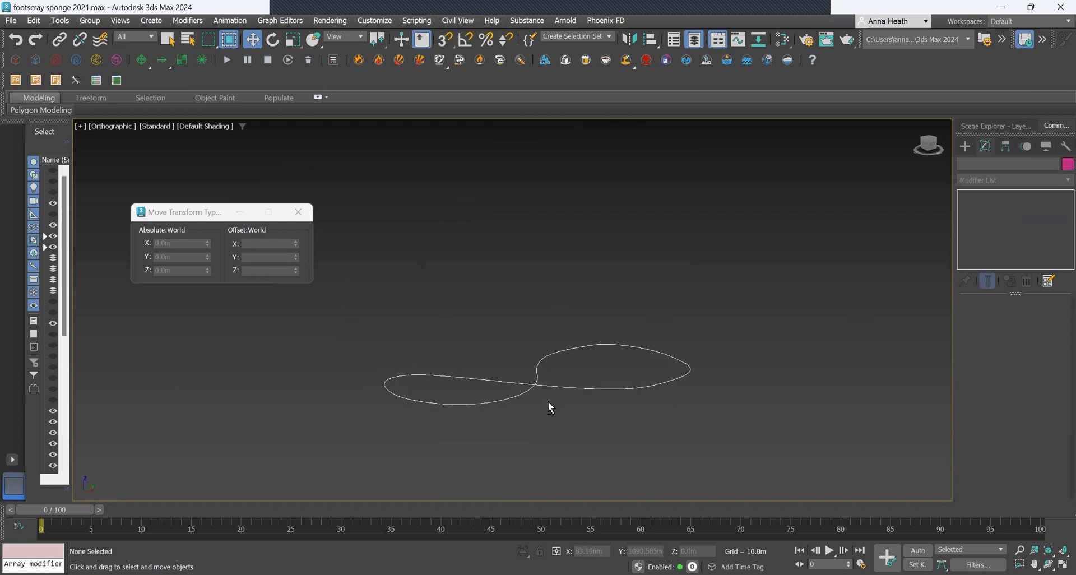
scroll(517, 412, up, 3)
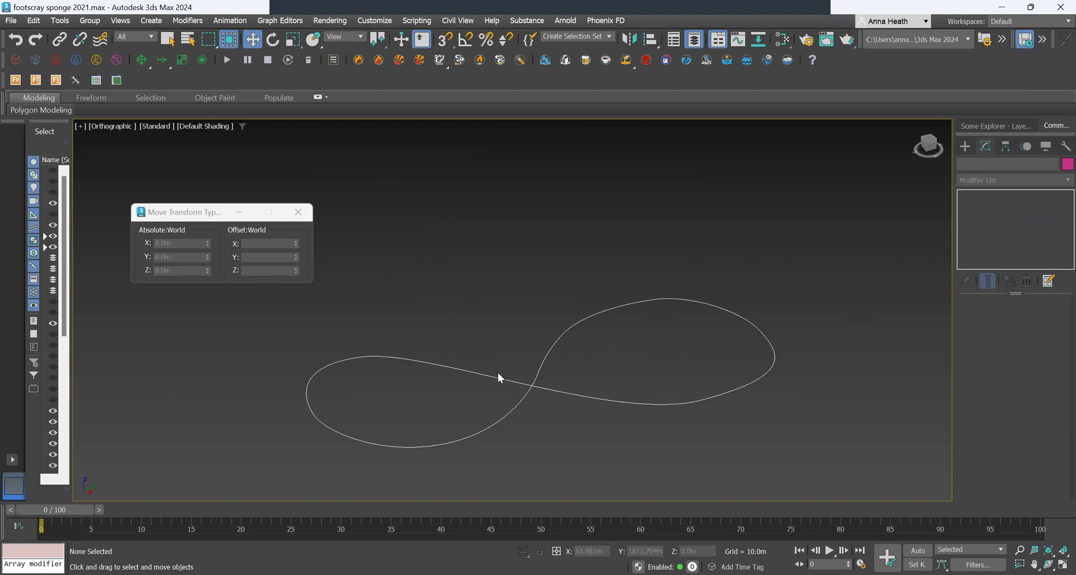
scroll(508, 410, down, 5)
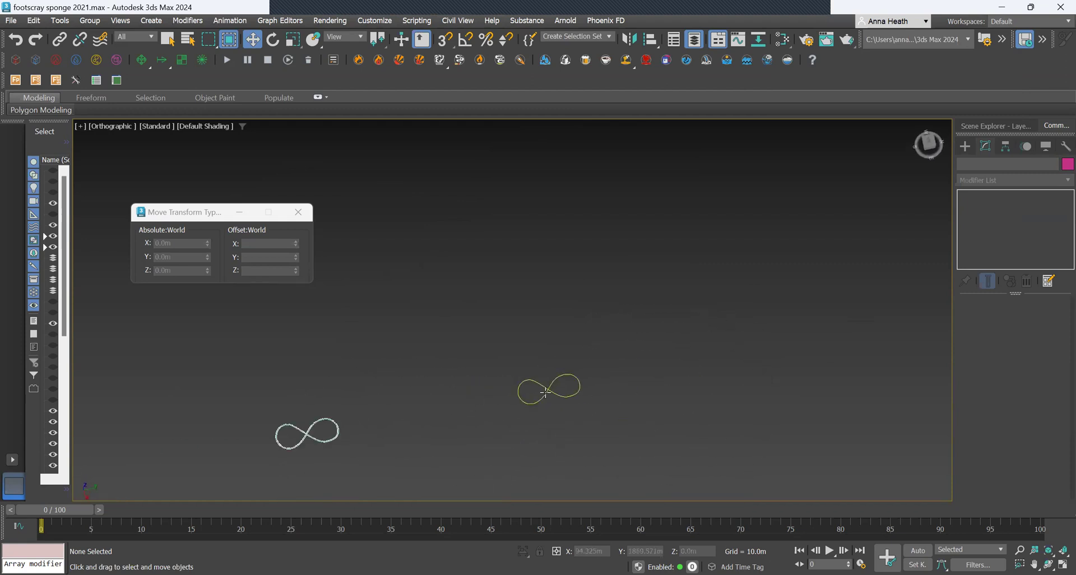
alt+middle_drag(448, 412, 575, 365)
scroll(569, 392, up, 4)
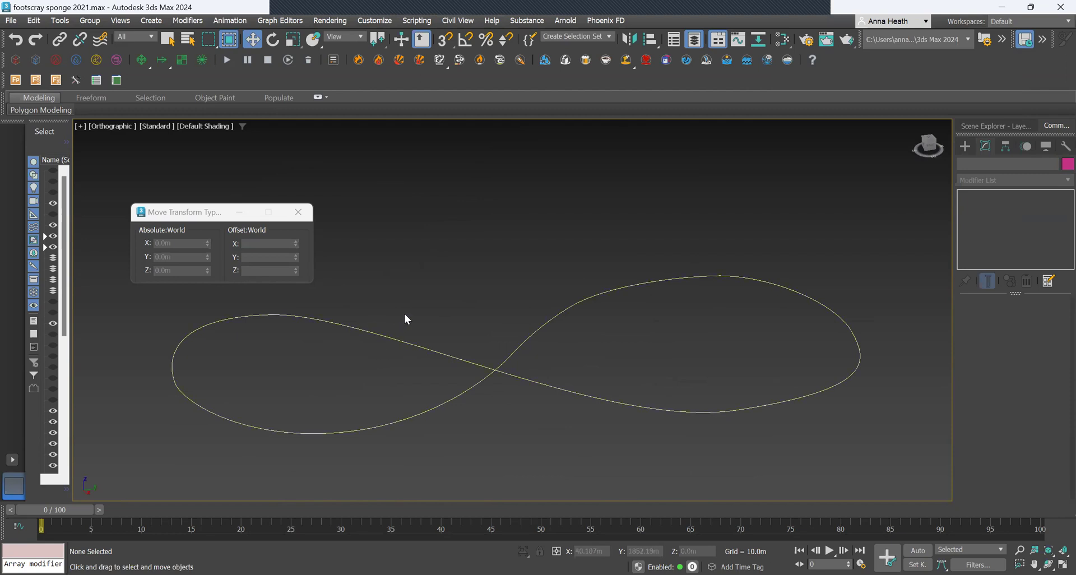
click(929, 141)
click(965, 146)
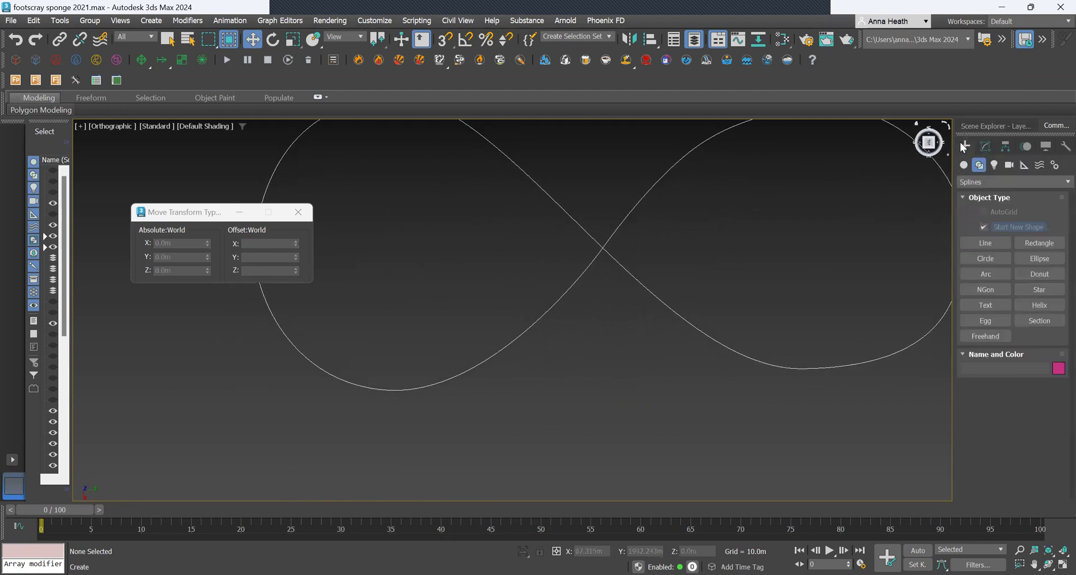
click(1051, 248)
scroll(601, 365, down, 3)
scroll(604, 358, up, 4)
click(676, 386)
drag(675, 386, 670, 418)
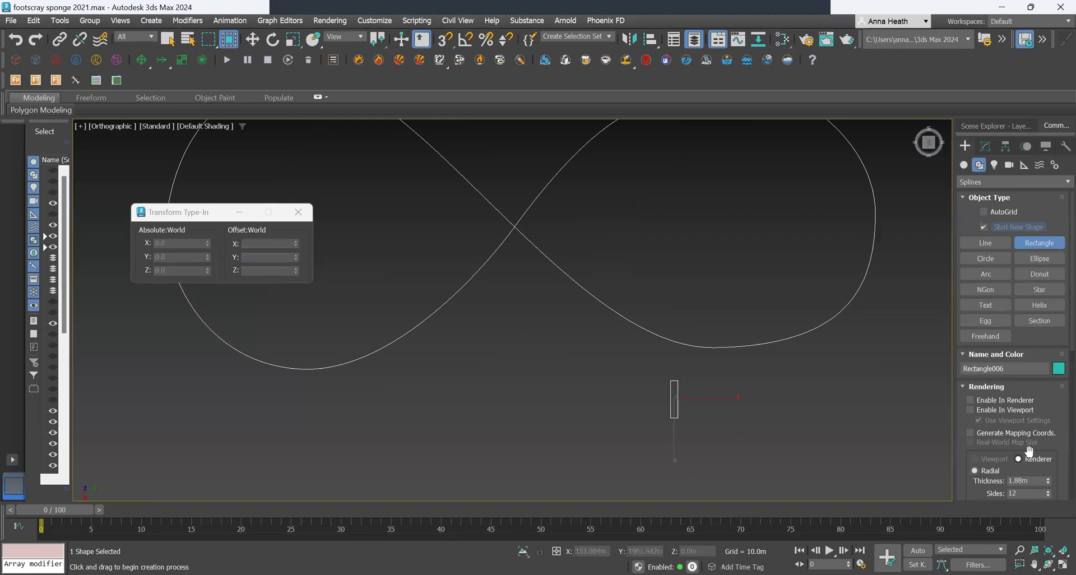
Step: Set the new rectangle's width to 4 m
scroll(1054, 455, down, 3)
scroll(1051, 437, down, 11)
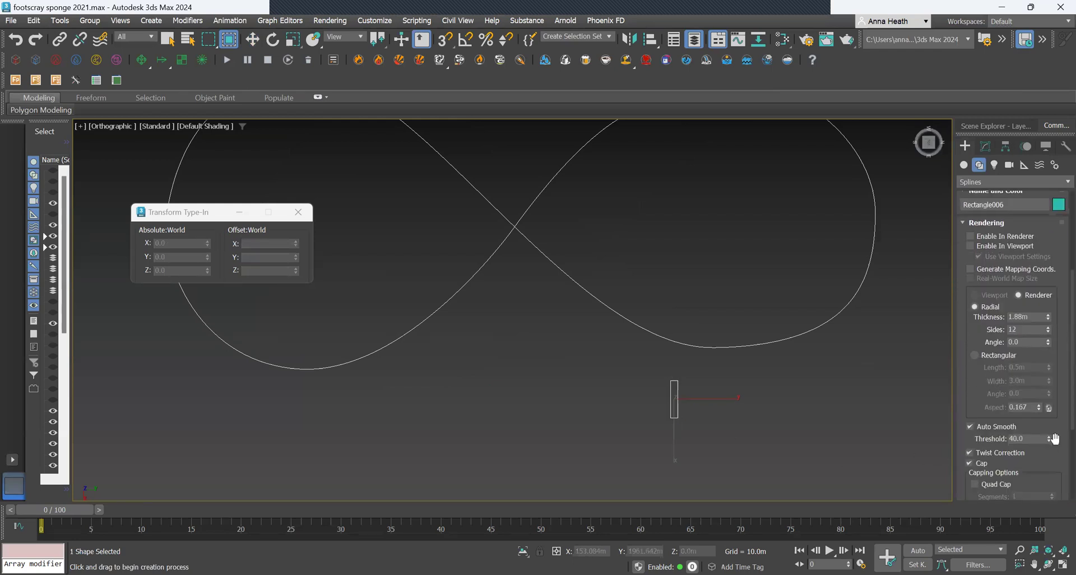
scroll(1058, 419, up, 3)
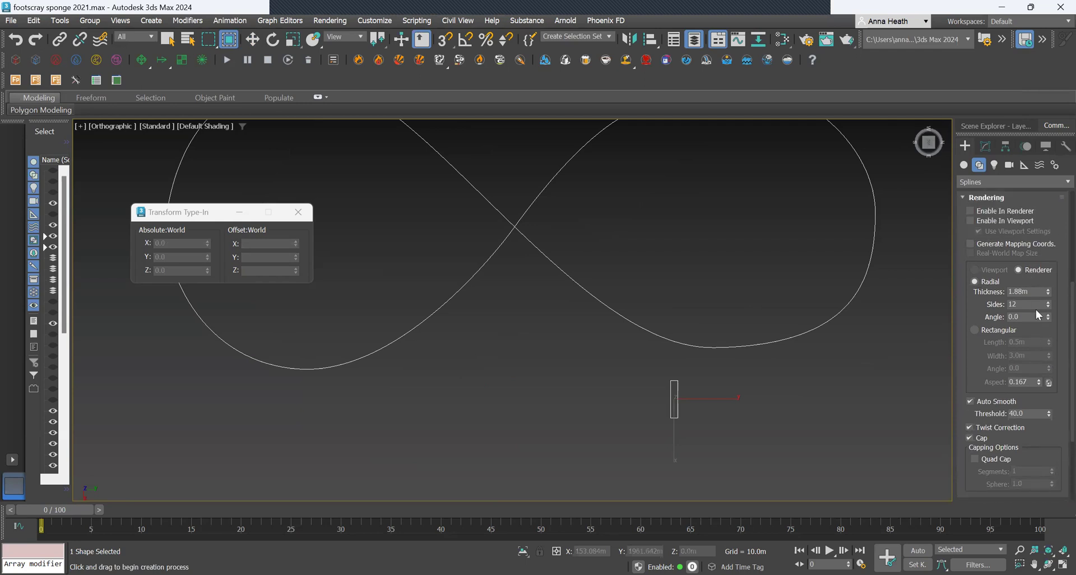
scroll(1058, 263, up, 11)
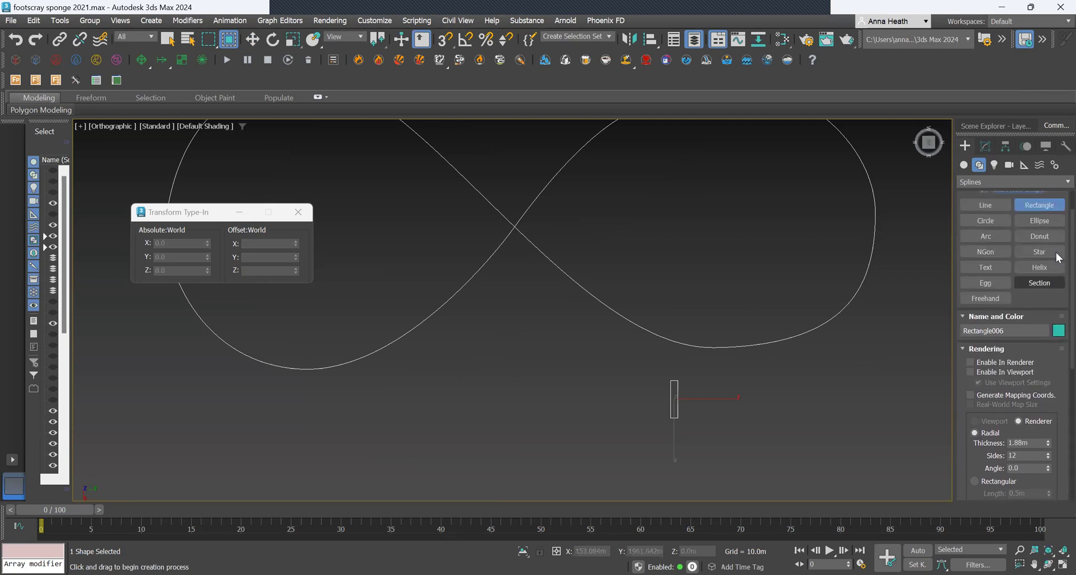
scroll(1057, 336, down, 5)
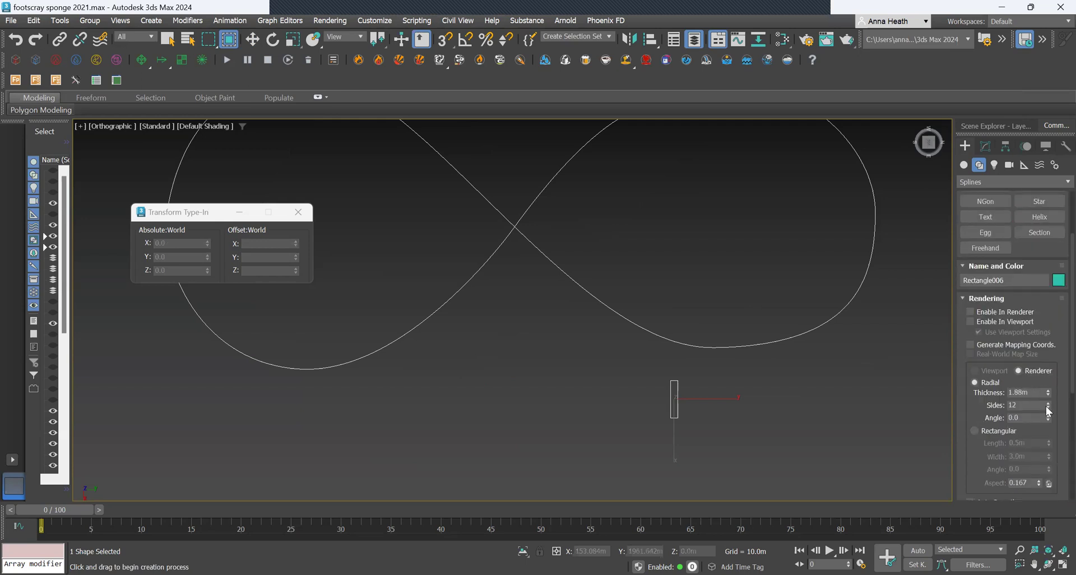
scroll(1047, 414, down, 6)
scroll(1047, 414, down, 2)
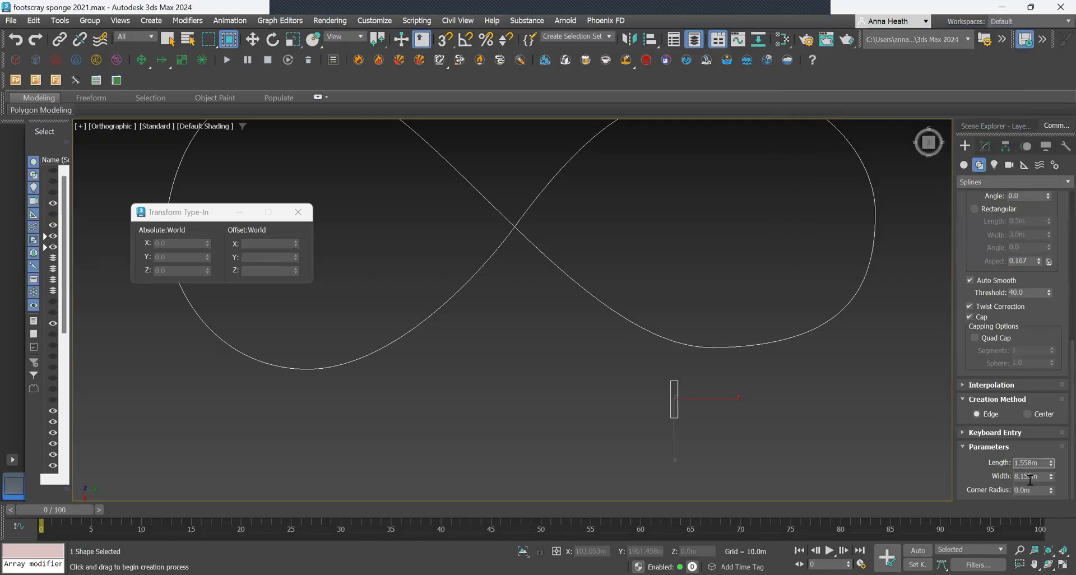
click(1019, 475)
drag(1040, 475, 988, 475)
text(4)
key(Return)
Step: Set the rectangle's length to 0.5 m, finish creating it and deselect it
click(1043, 461)
text(0.5)
key(Return)
scroll(688, 413, up, 3)
key(w)
click(703, 431)
Step: Select the remaining figure-eight spline and add a Sweep modifier above its Normalize Spline modifier
scroll(627, 415, down, 5)
scroll(645, 412, up, 4)
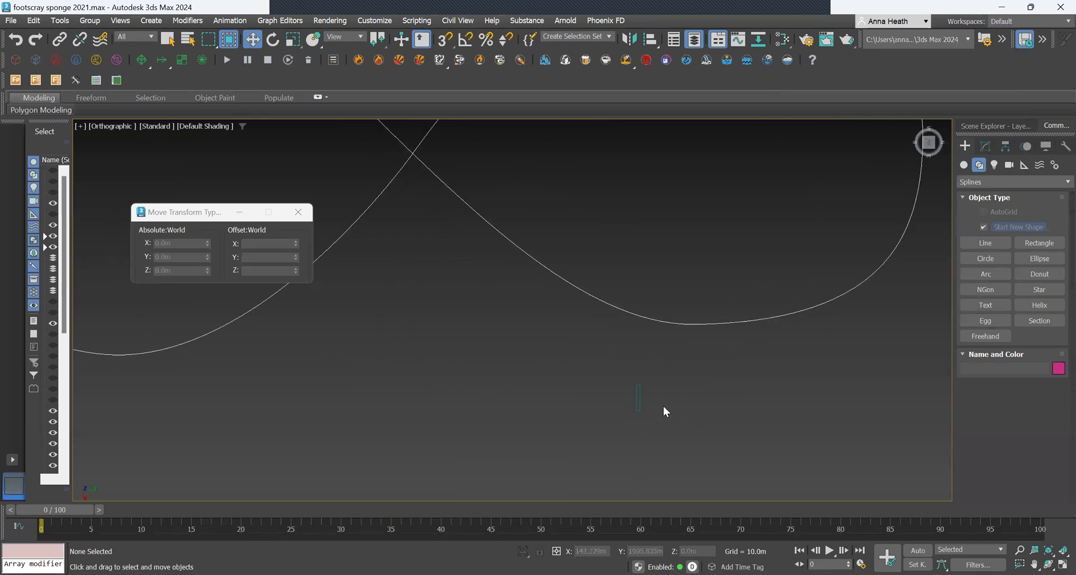
click(663, 323)
scroll(547, 367, down, 3)
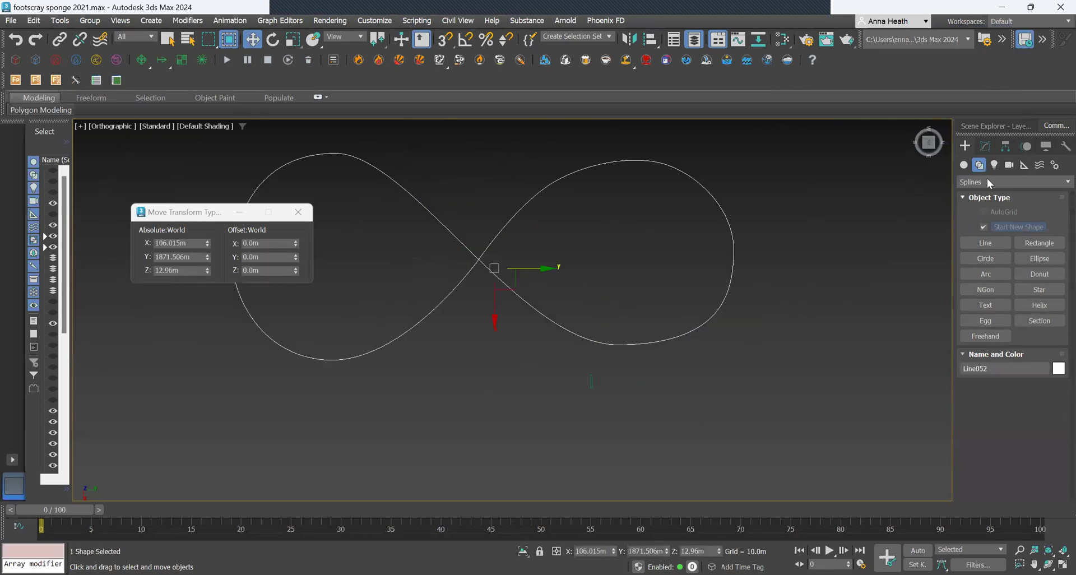
click(985, 146)
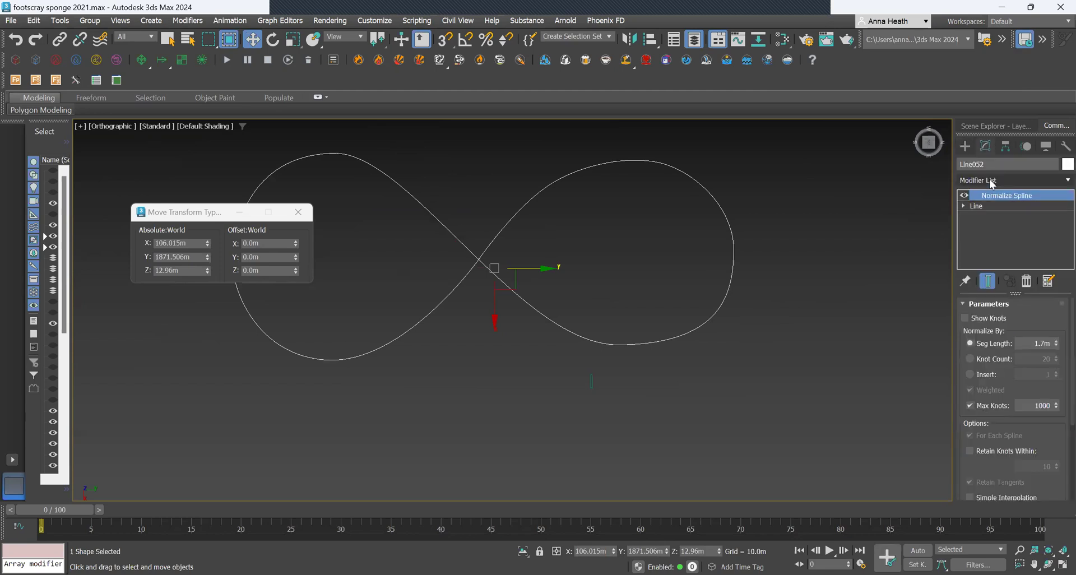
click(999, 178)
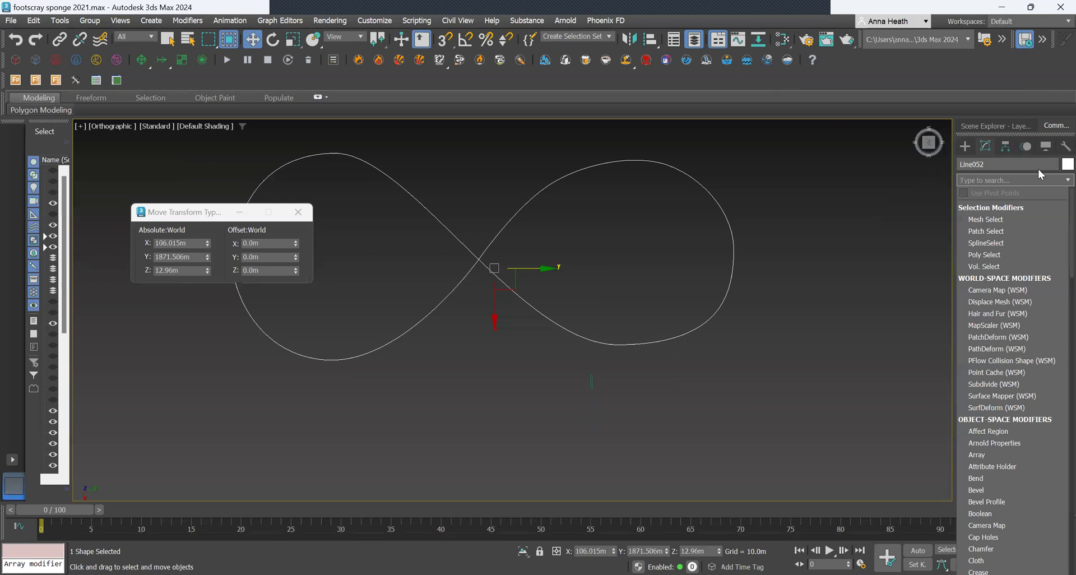
text(swe)
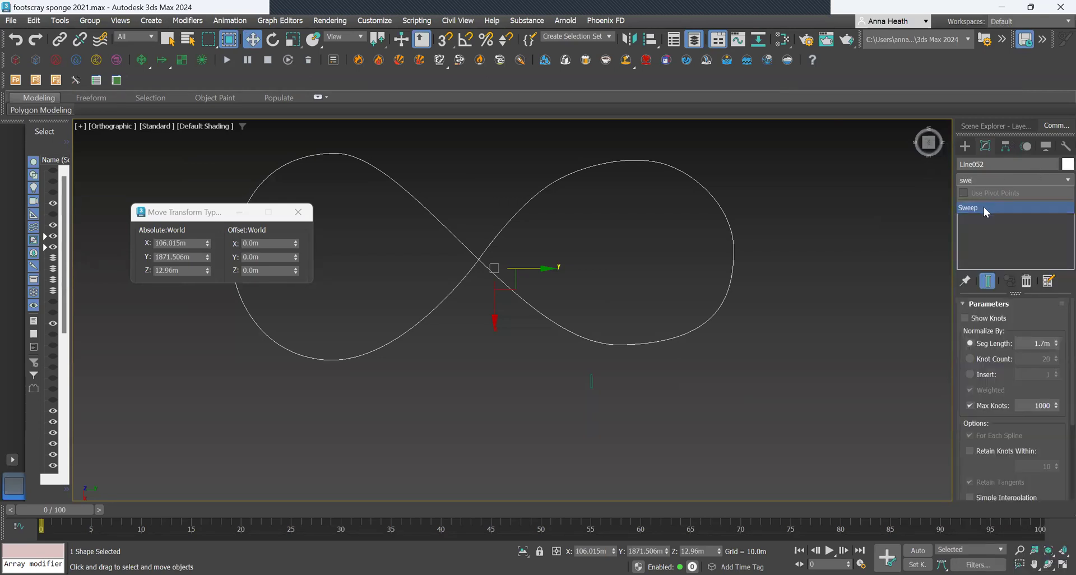
click(983, 206)
Step: Examine the swept figure-eight beside the small rectangle and review the Sweep's section type, interpolation and size parameters
mouse_move(695, 330)
alt+middle_down()
mouse_move(704, 285)
mouse_move(689, 280)
mouse_move(638, 301)
mouse_move(682, 274)
mouse_move(704, 279)
mouse_move(691, 297)
mouse_move(710, 317)
alt+middle_up()
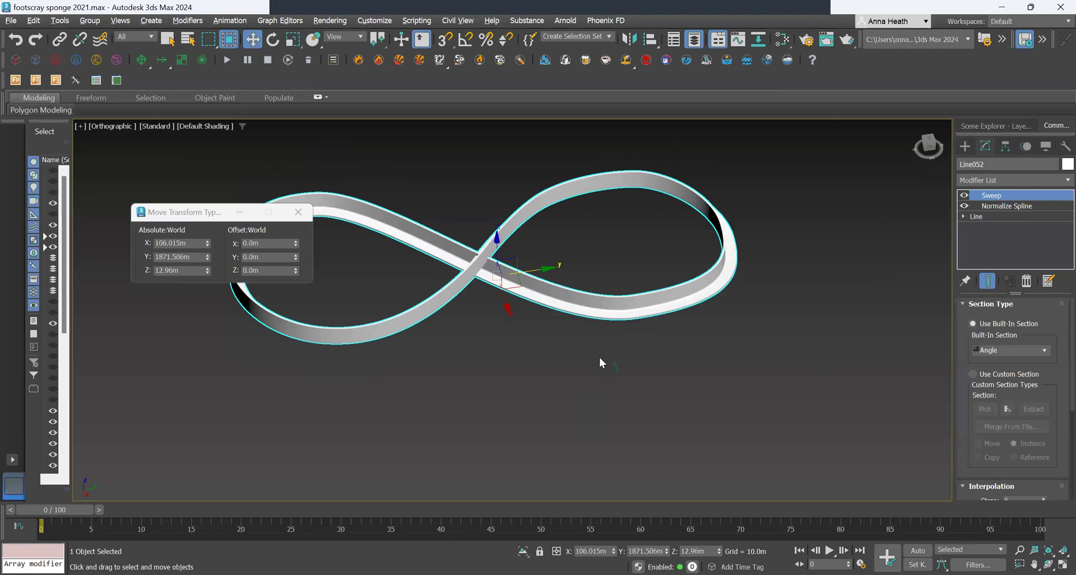
scroll(619, 367, up, 4)
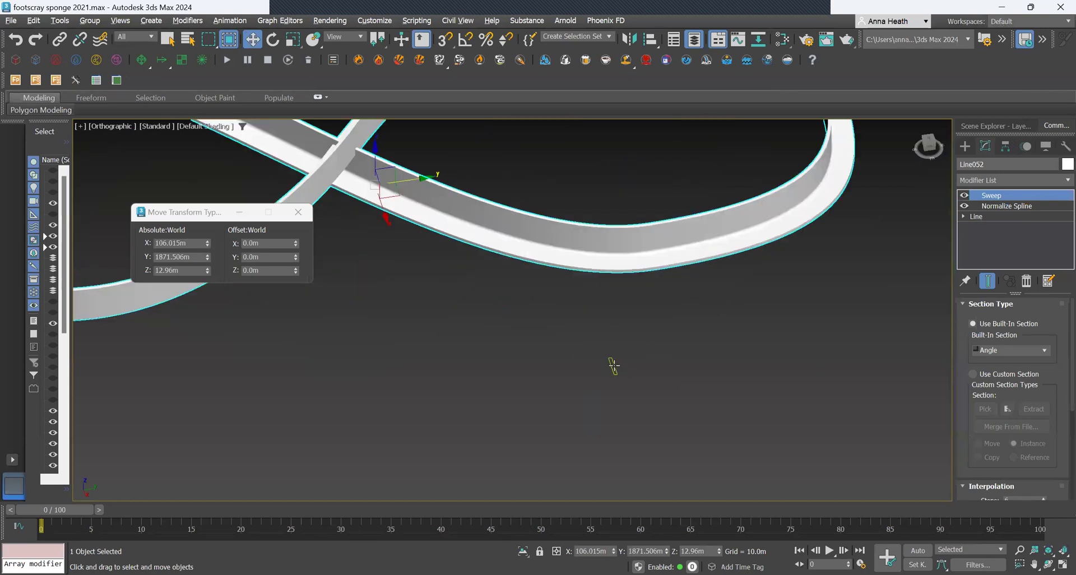
scroll(607, 364, up, 3)
scroll(617, 375, down, 2)
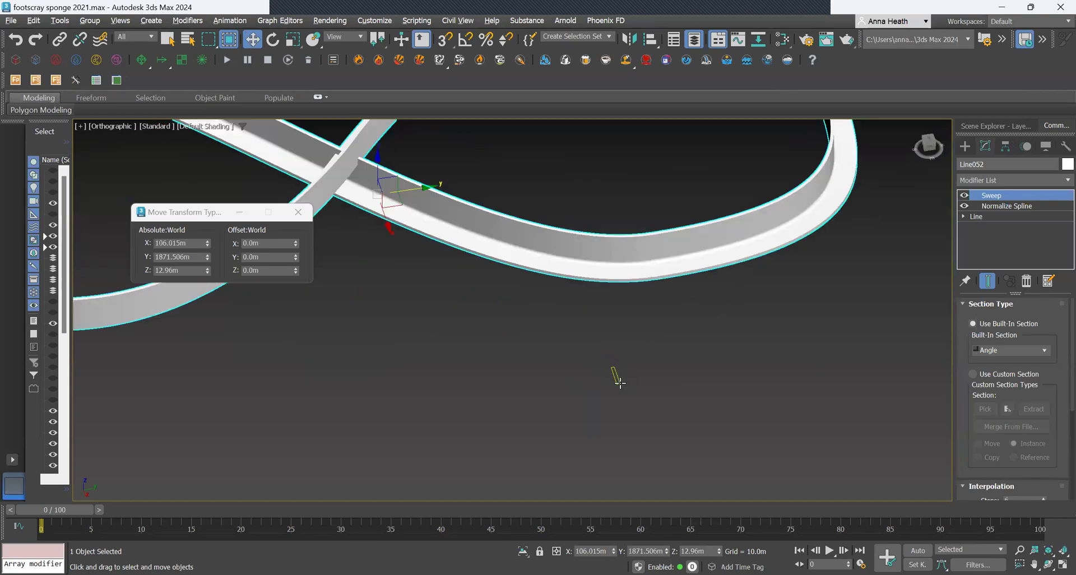
scroll(610, 385, down, 5)
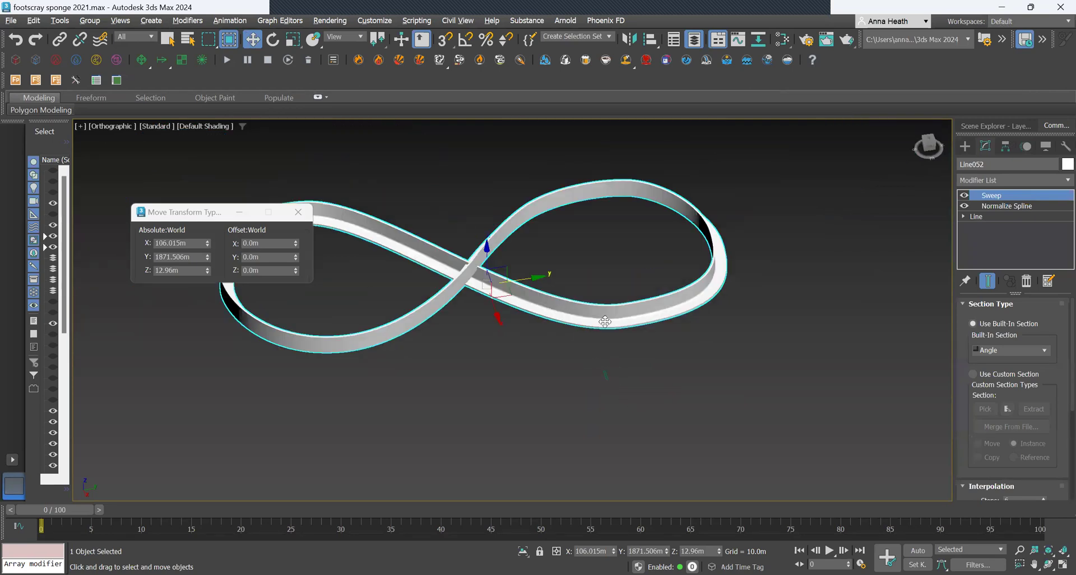
scroll(1040, 372, down, 5)
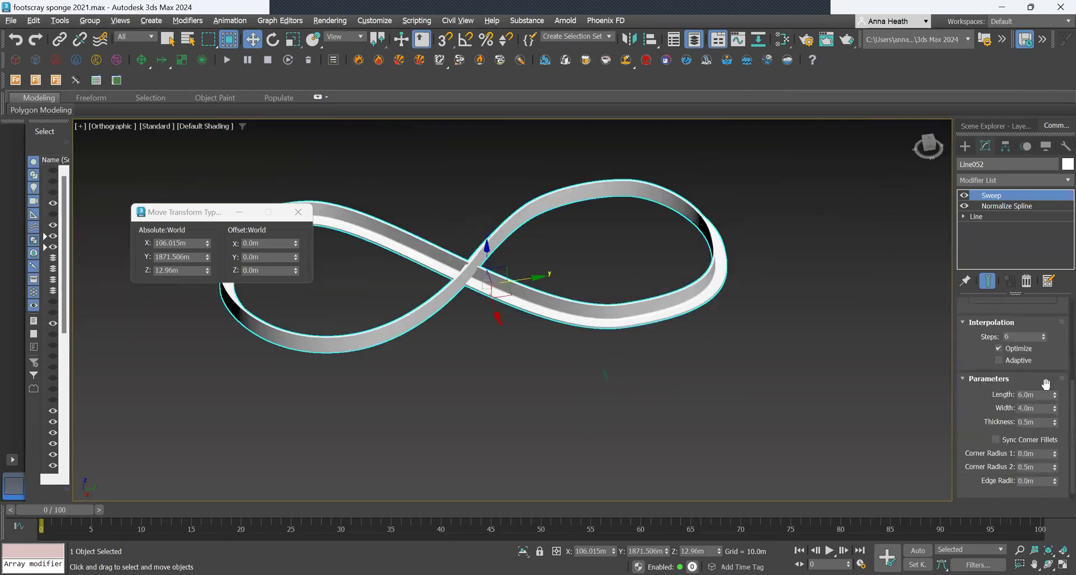
scroll(1053, 372, up, 5)
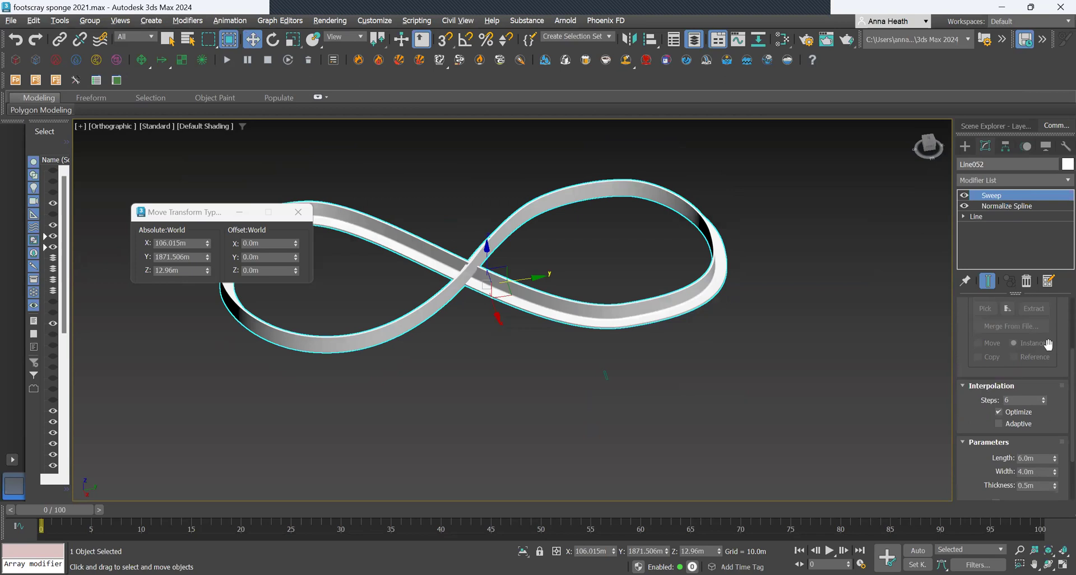
scroll(1056, 362, up, 1)
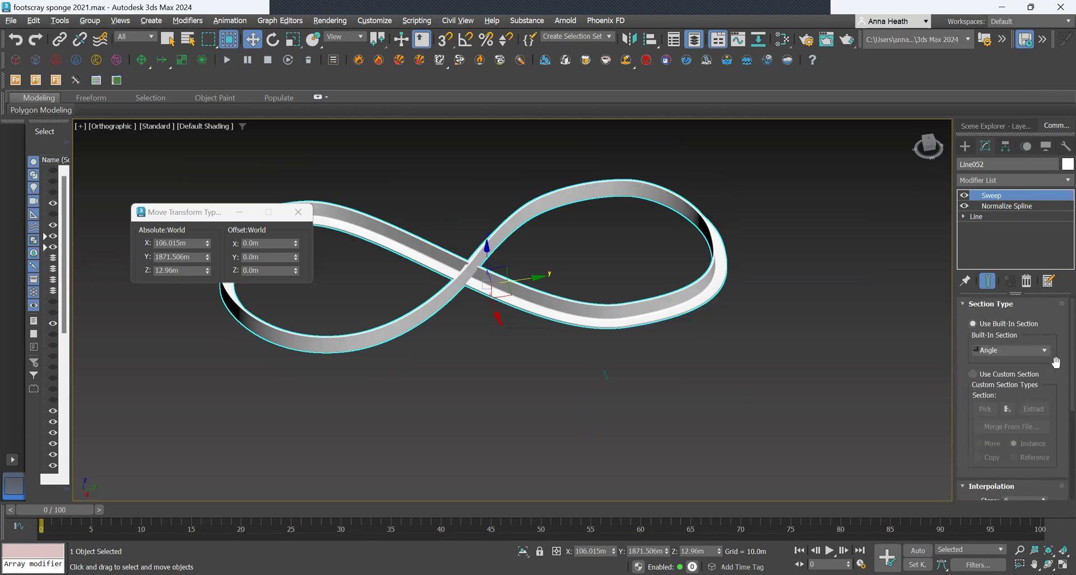
Step: Switch the Sweep to a custom section and pick the small rectangle as its profile
click(973, 374)
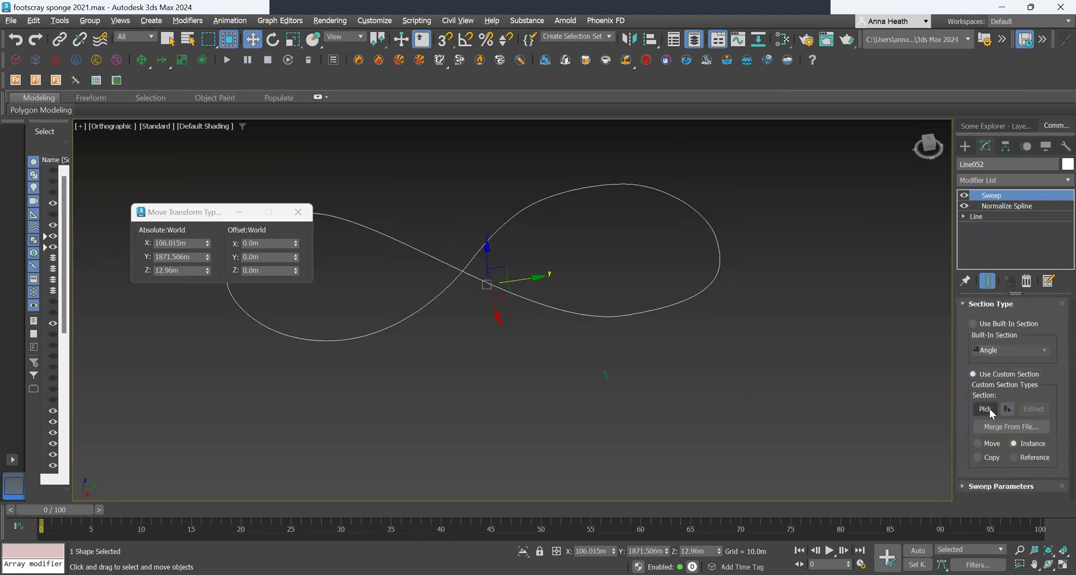
click(989, 408)
scroll(606, 374, up, 2)
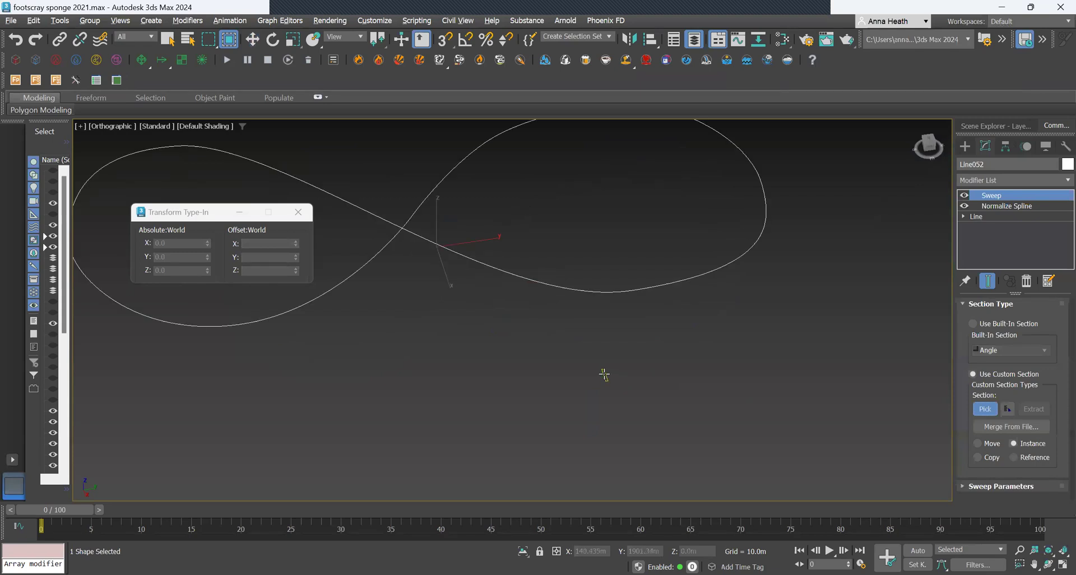
click(610, 398)
alt+middle_drag(573, 394, 563, 420)
alt+middle_drag(813, 367, 689, 303)
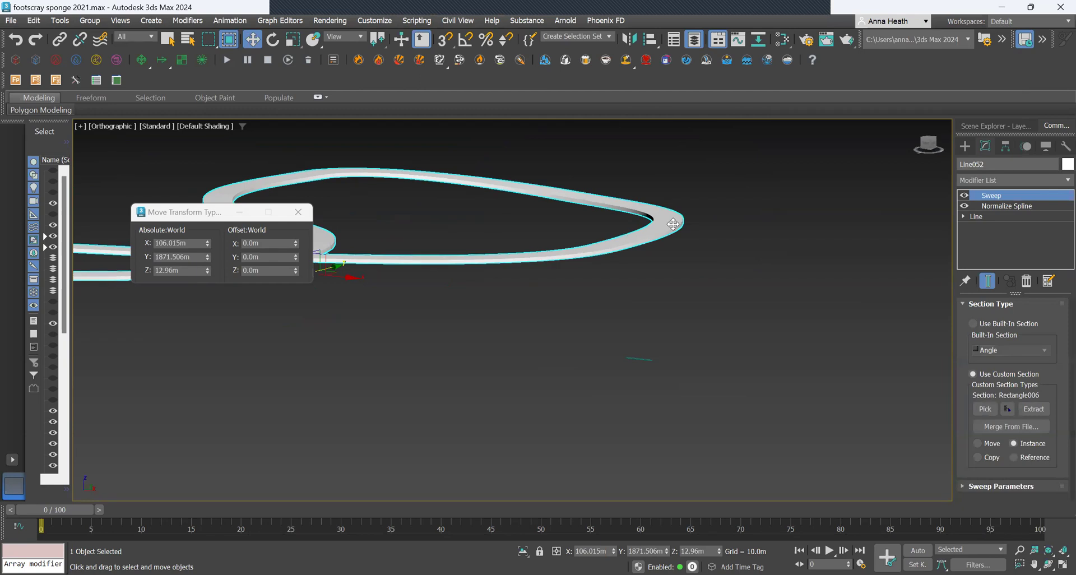
scroll(670, 280, up, 6)
alt+middle_drag(628, 333, 705, 293)
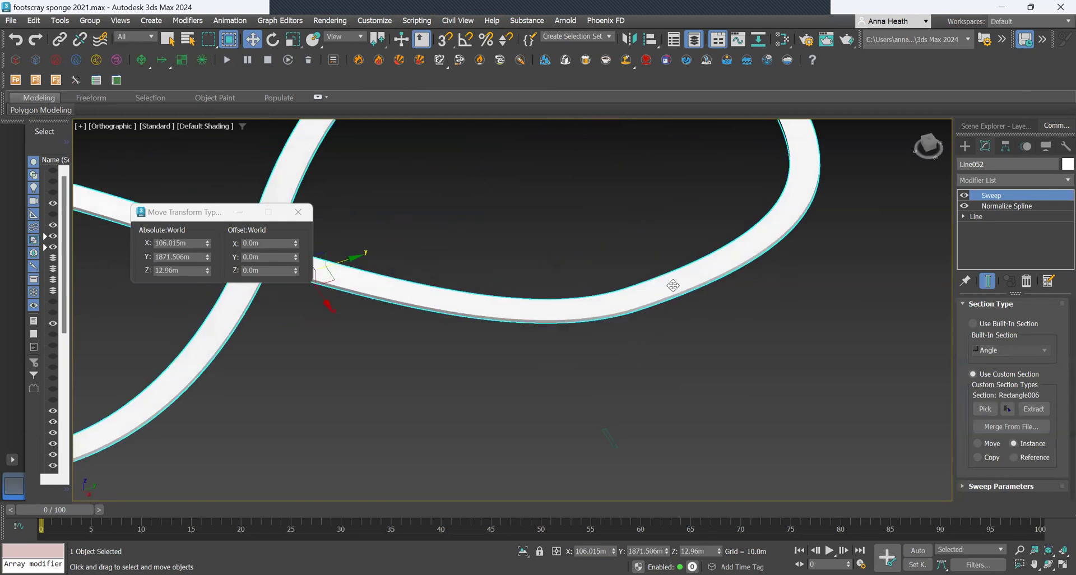
alt+middle_drag(649, 261, 689, 342)
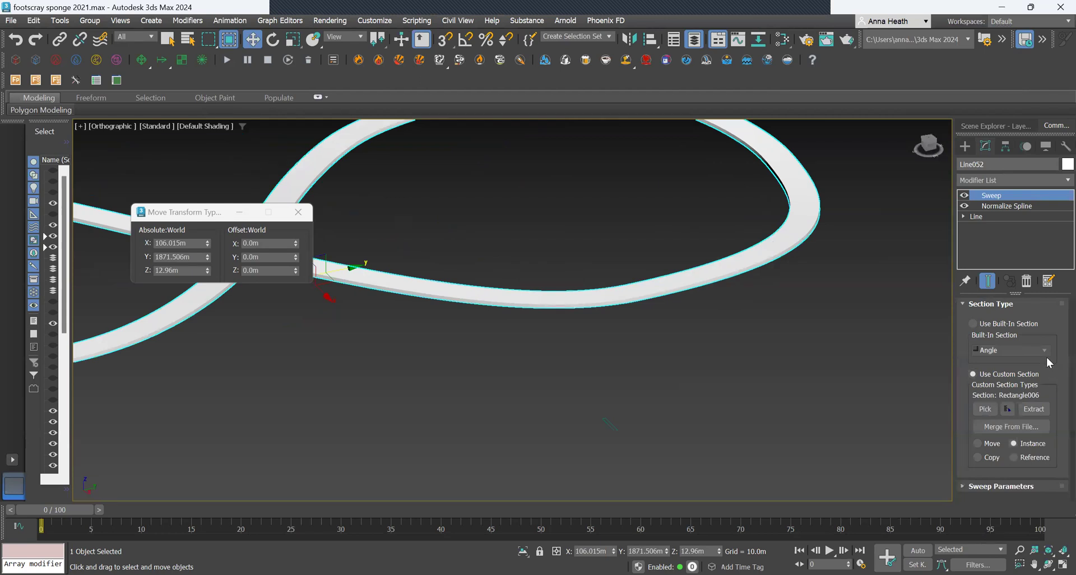
Step: Reselect the swept figure-eight and review its Sweep parameters, from mirroring and offsets to pivot alignment and banking
click(734, 399)
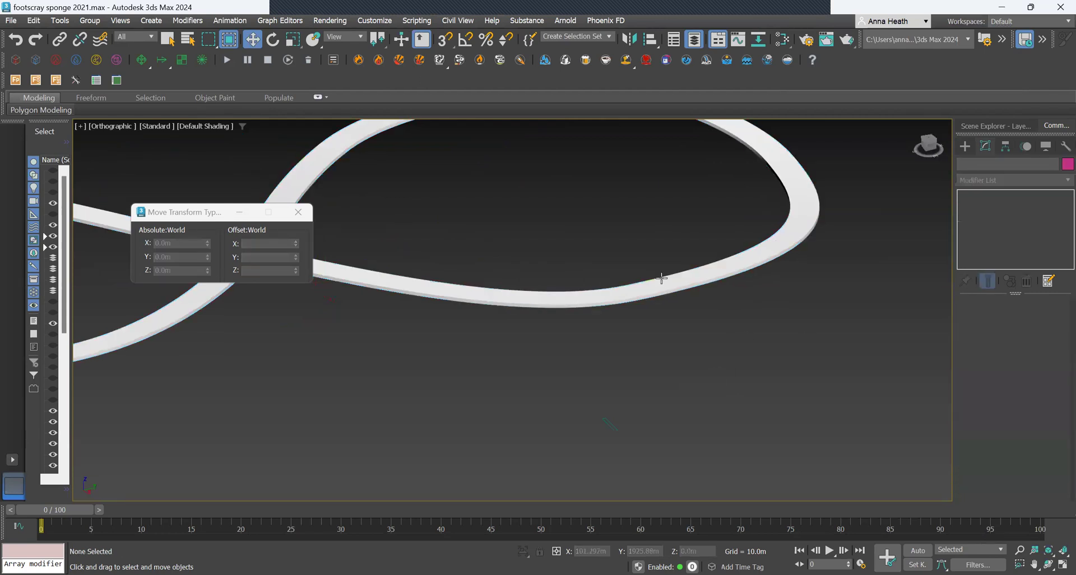
click(675, 283)
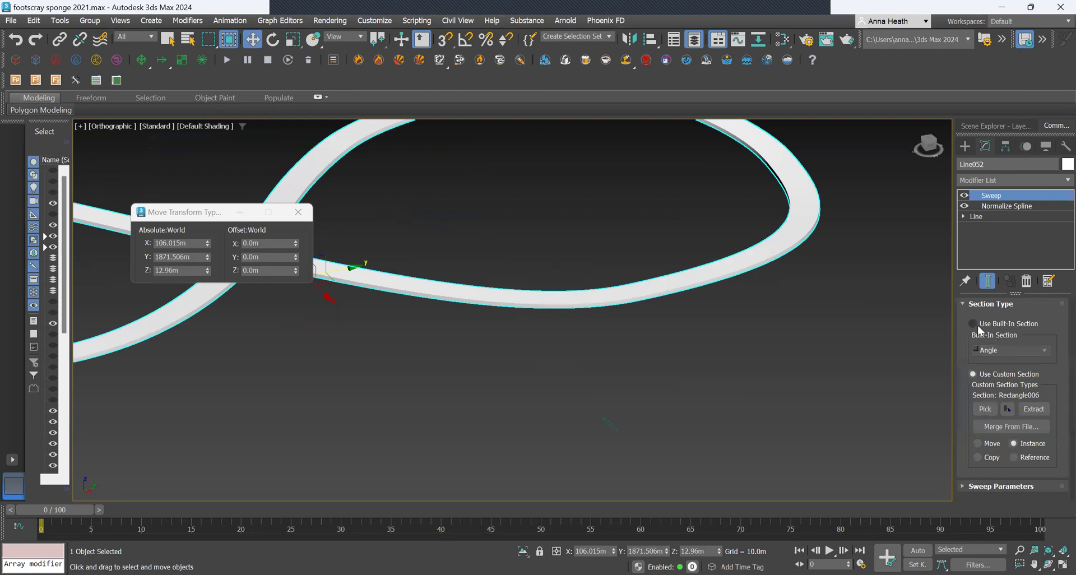
click(965, 306)
click(963, 318)
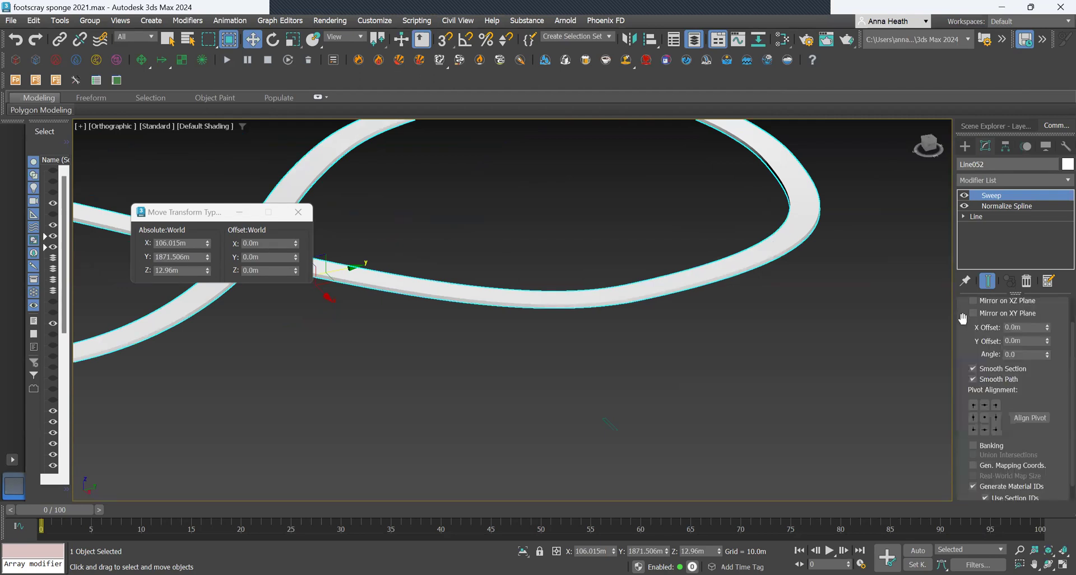
scroll(1042, 387, up, 2)
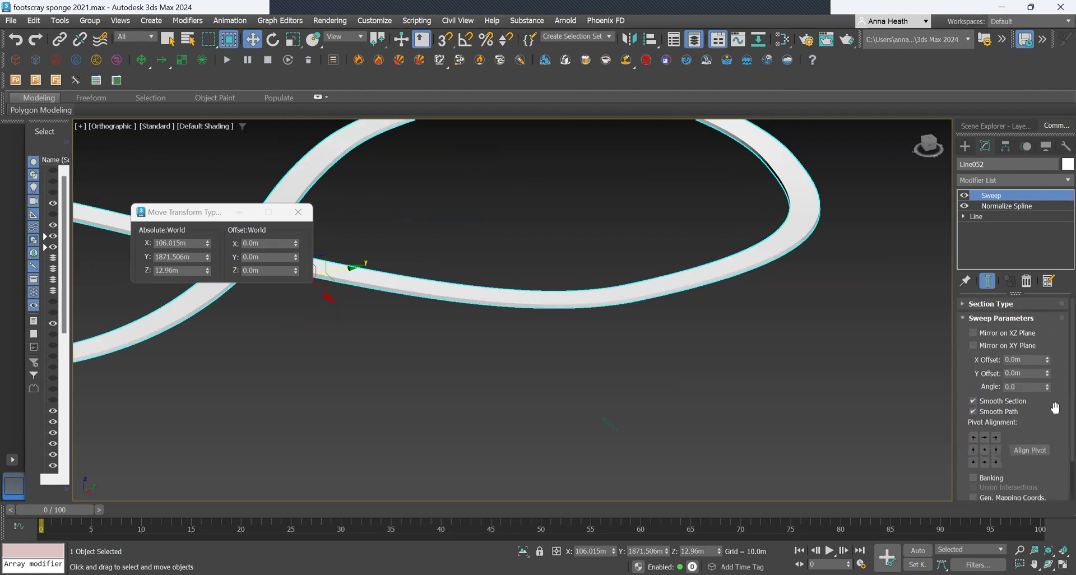
scroll(1056, 414, down, 3)
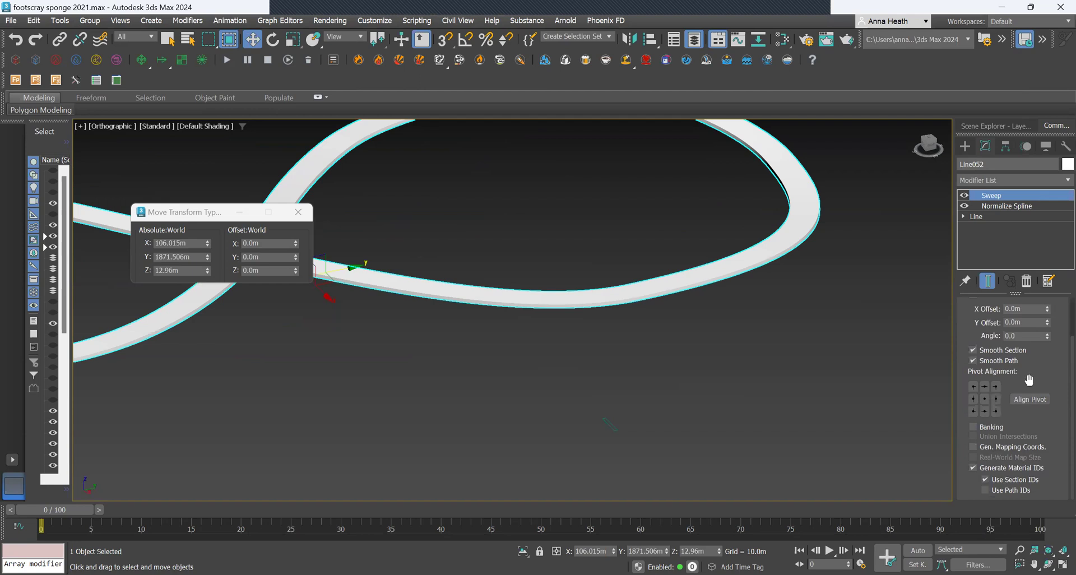
scroll(1037, 363, up, 2)
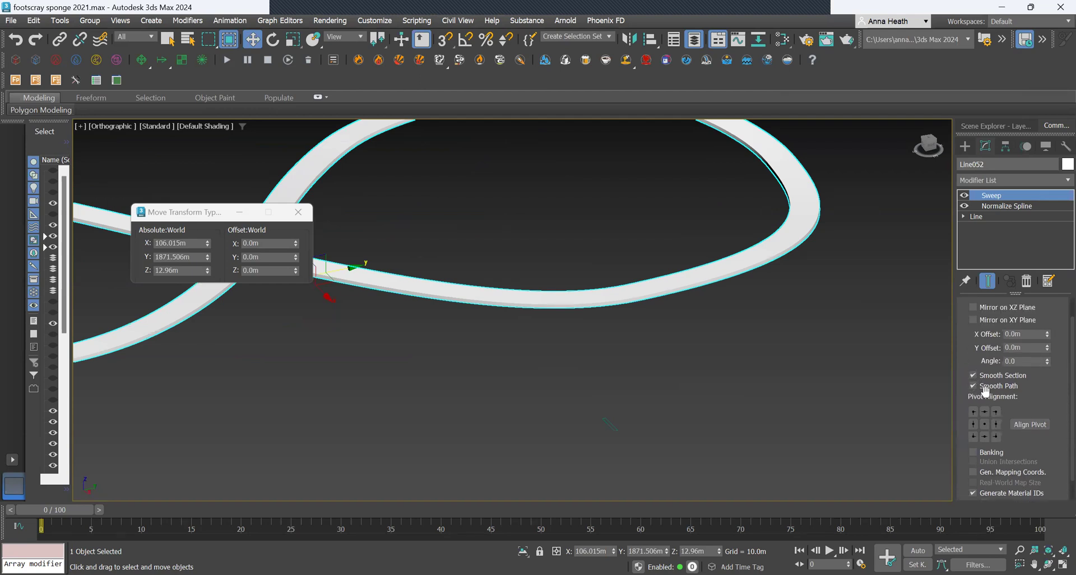
scroll(1032, 387, down, 2)
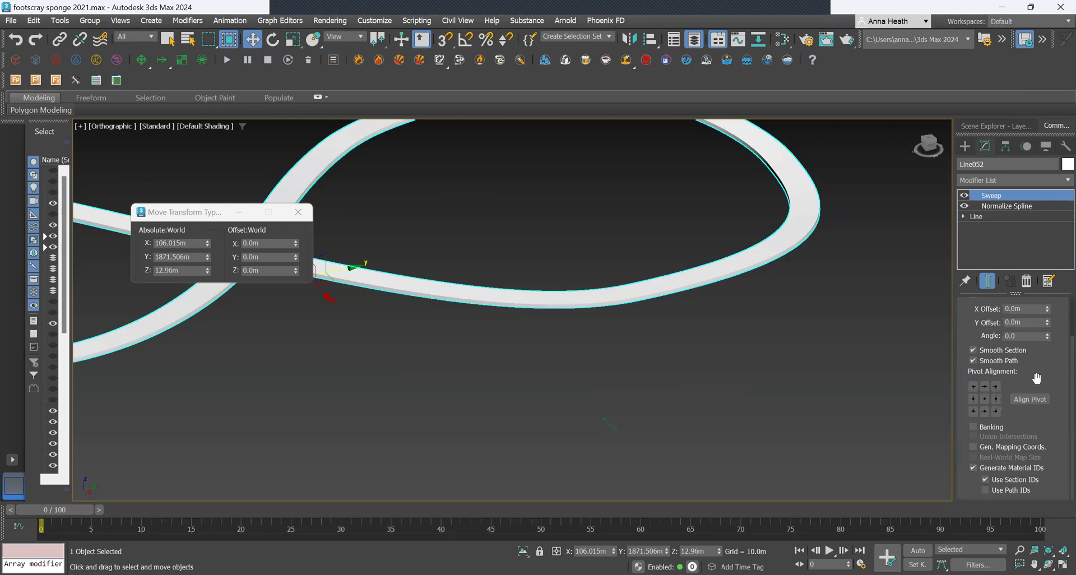
Step: Toggle the Sweep's Banking option on and off to compare how the track tilts around its curves
click(973, 427)
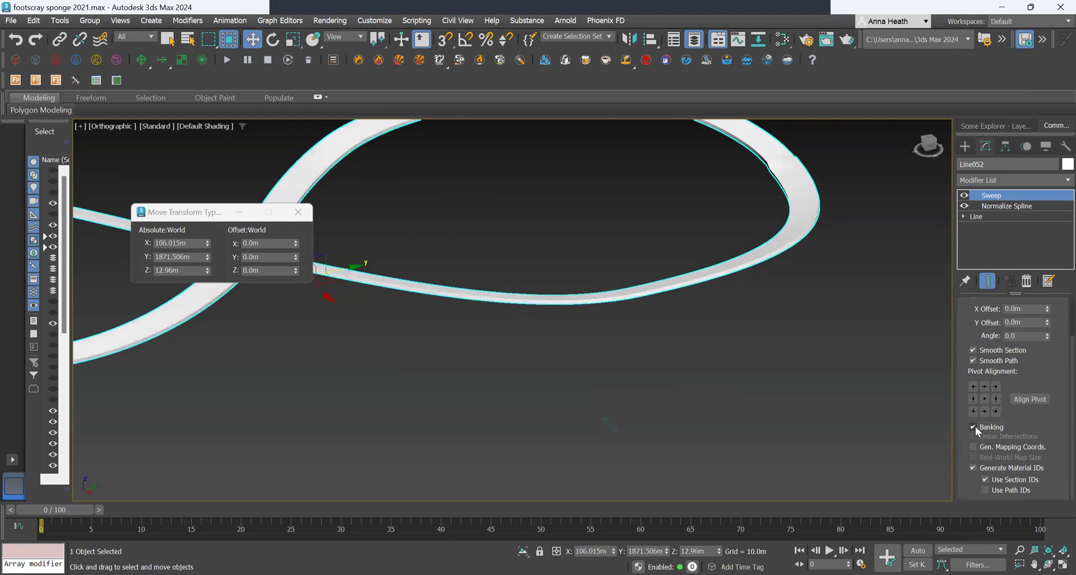
click(975, 426)
click(973, 428)
click(973, 427)
Step: Turn on Edged Faces shading in the viewport and inspect the swept track's segments near the crossing
scroll(717, 381, down, 3)
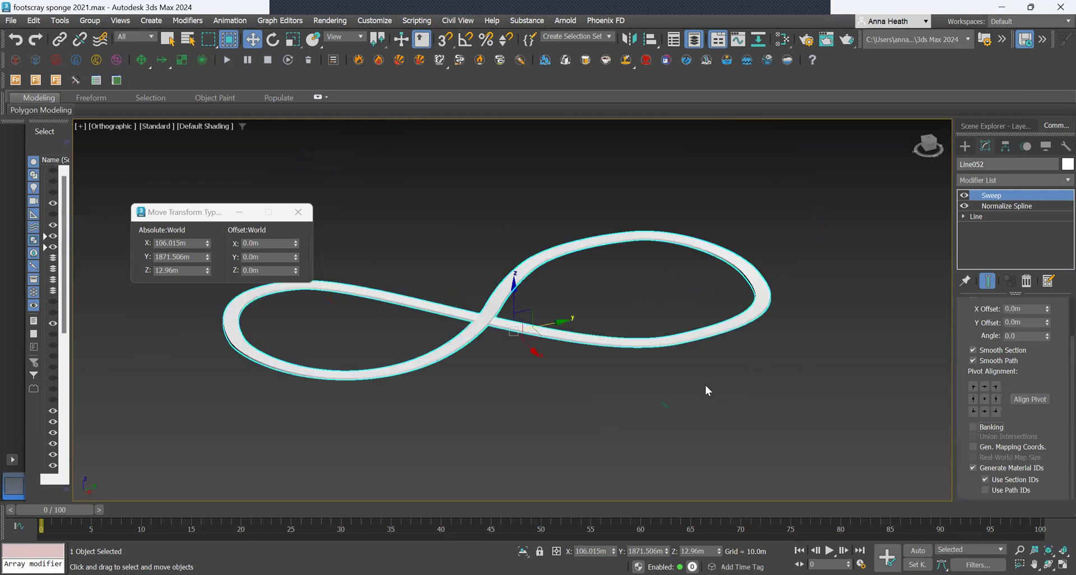
alt+middle_drag(622, 364, 757, 359)
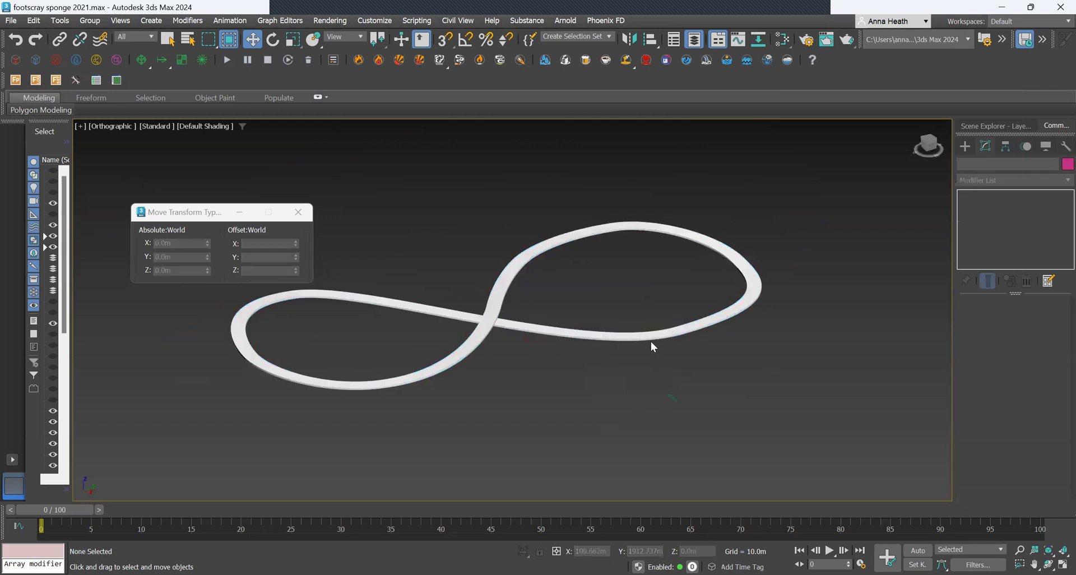
scroll(584, 329, up, 3)
alt+middle_drag(599, 331, 610, 369)
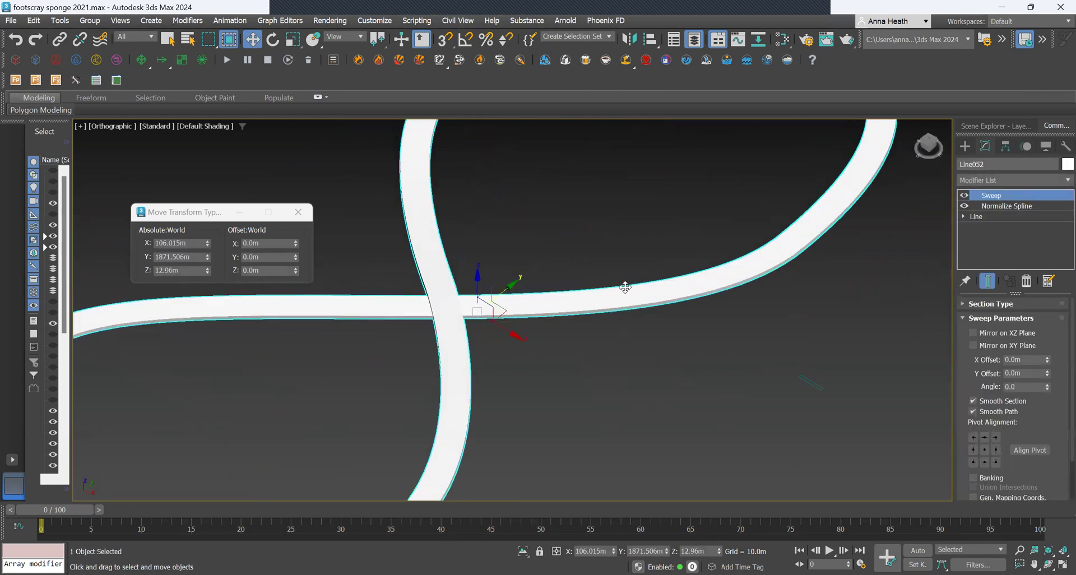
click(202, 127)
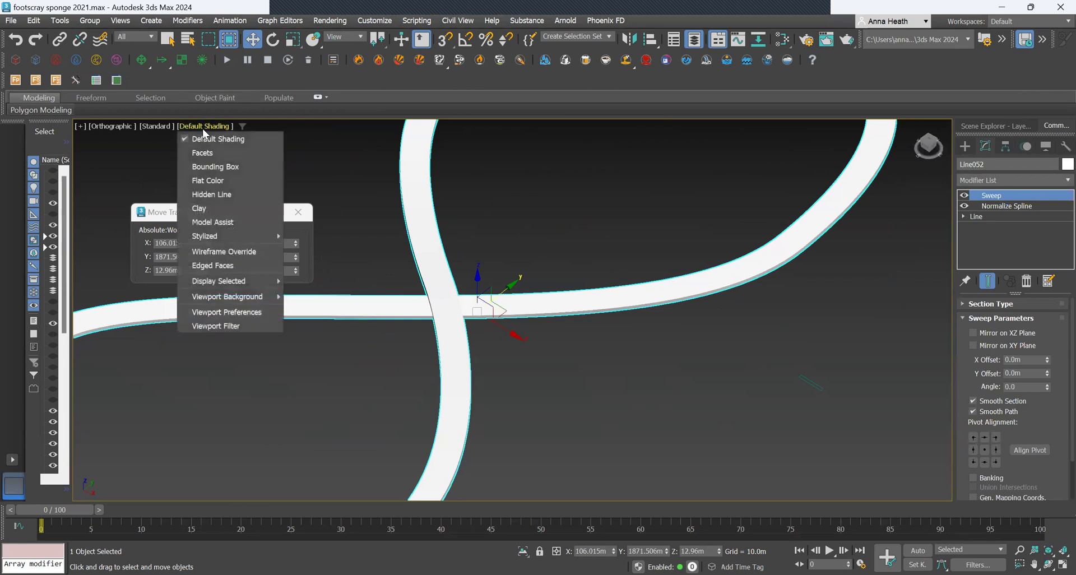
click(242, 269)
scroll(686, 271, up, 4)
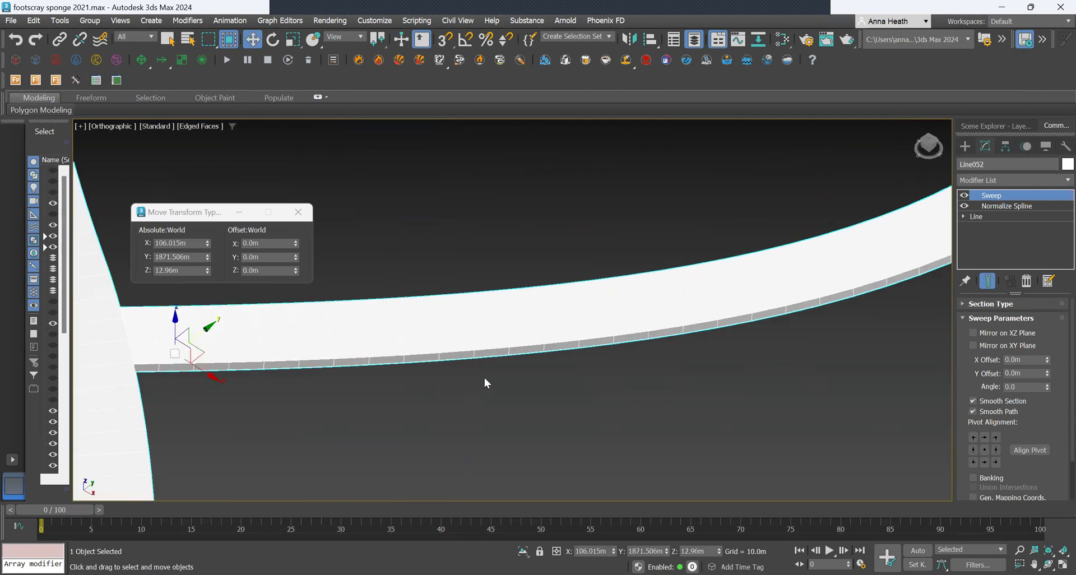
scroll(509, 371, down, 2)
Step: Add an Edit Poly modifier above the Sweep on the figure-eight track
click(965, 147)
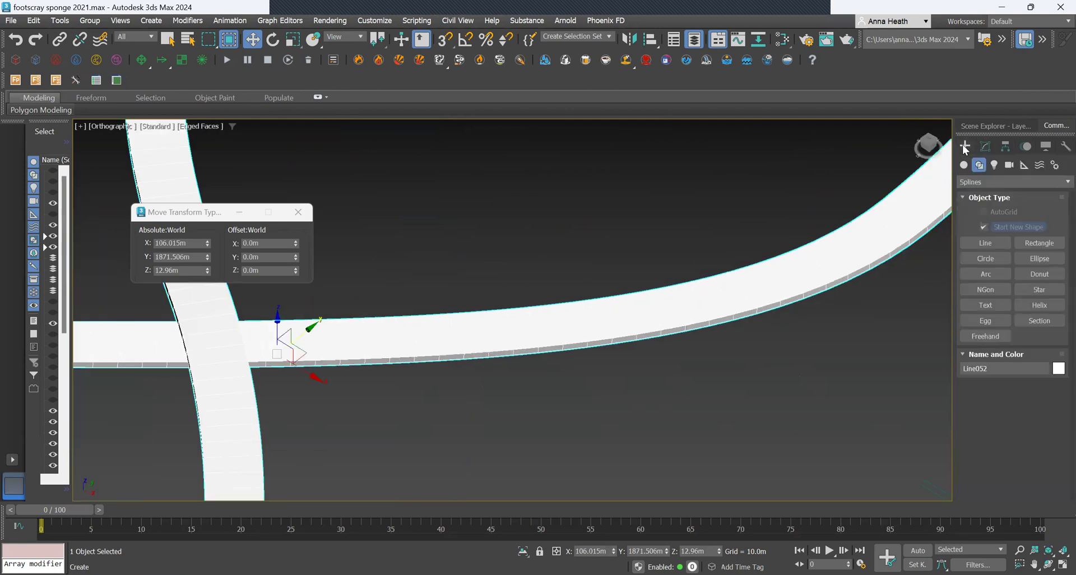
click(985, 147)
scroll(1052, 336, down, 2)
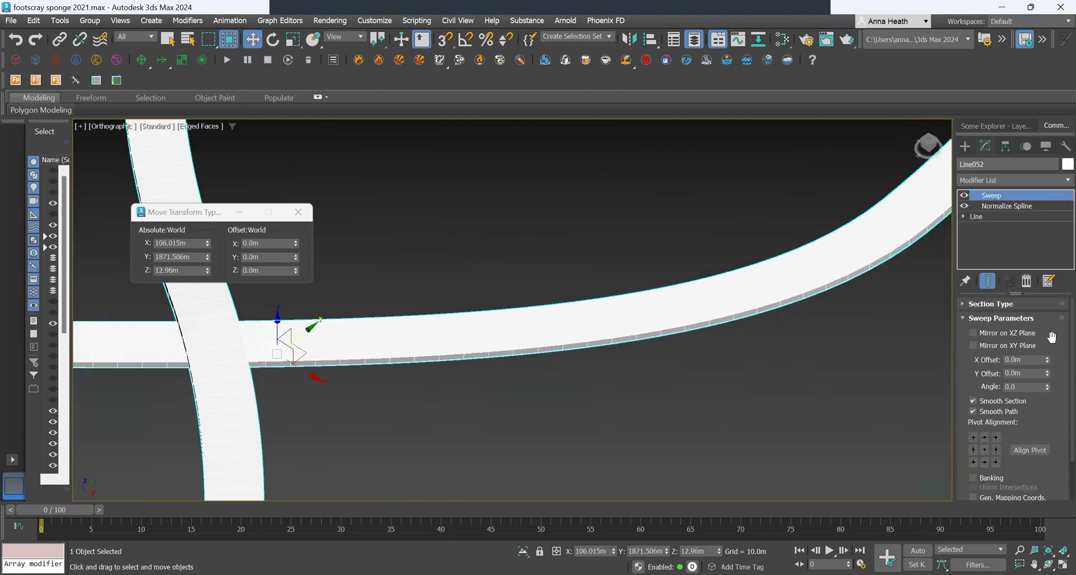
click(992, 179)
text(ecdi)
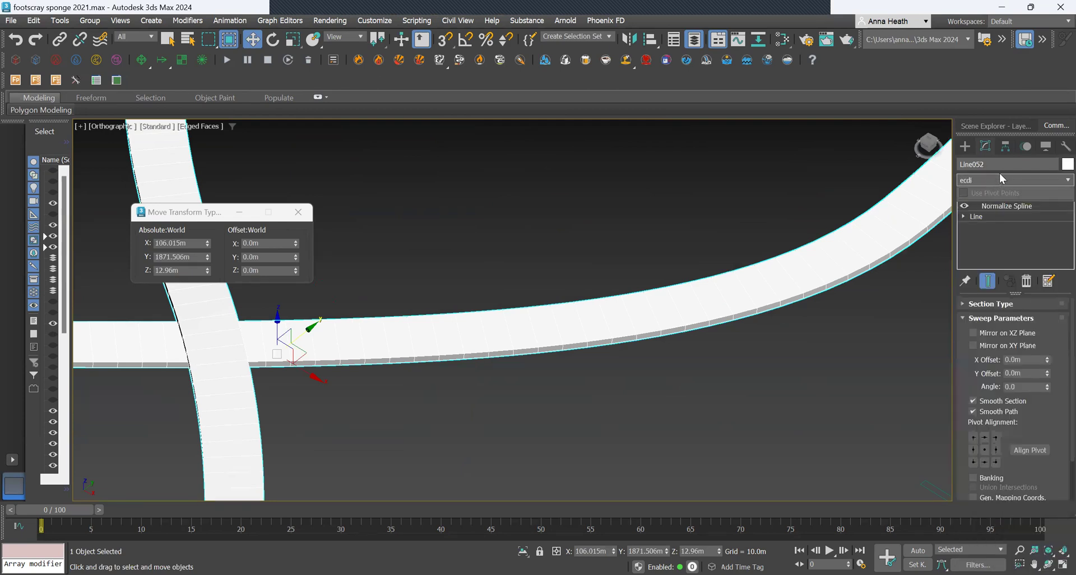
click(1011, 180)
text(e)
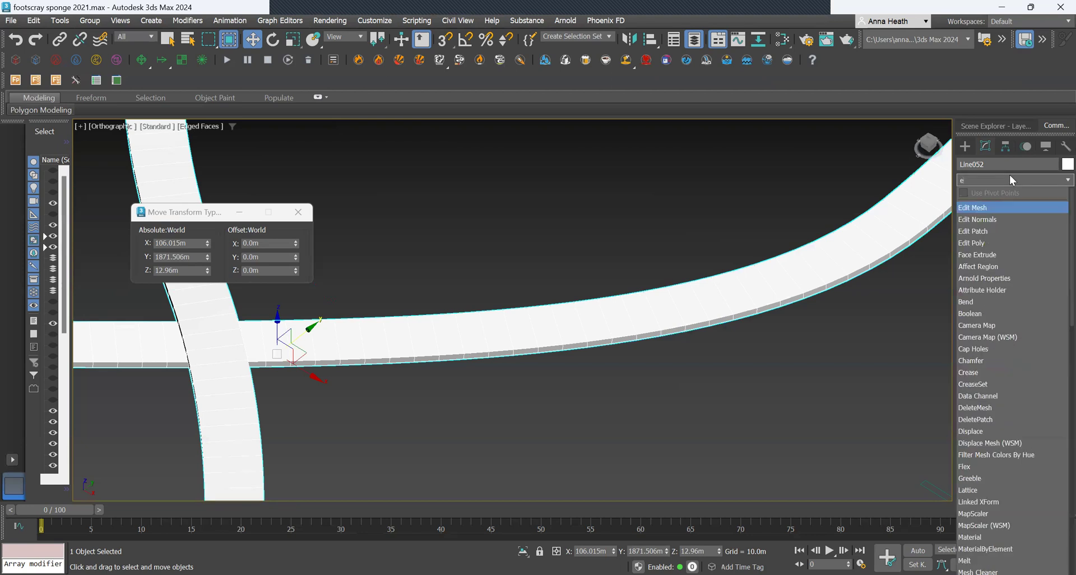
text(di)
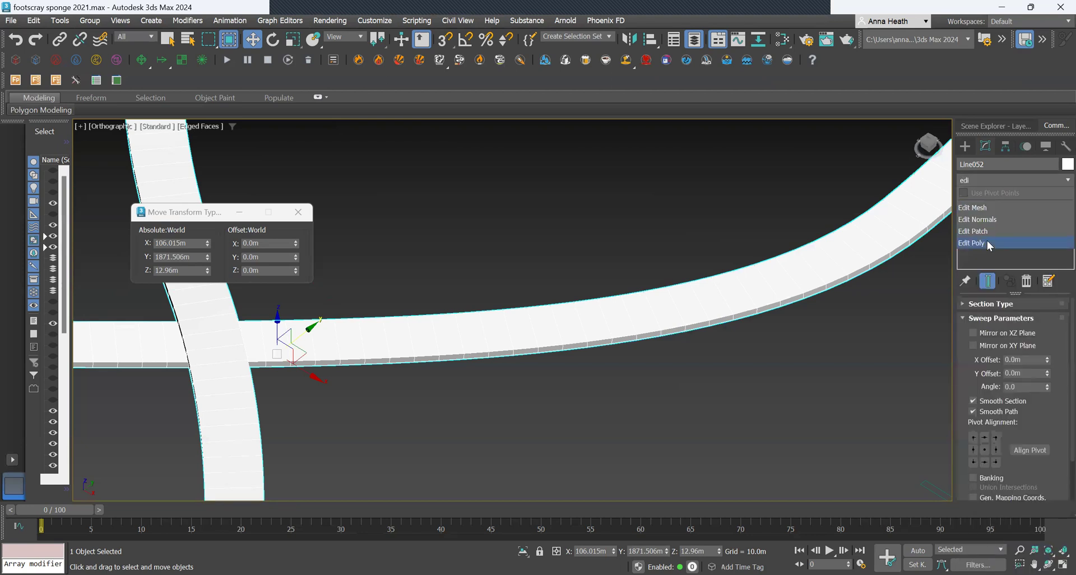
click(986, 241)
Step: At Edge level, select one crosswise edge on the track's top face and expand the selection to its full ring
click(995, 406)
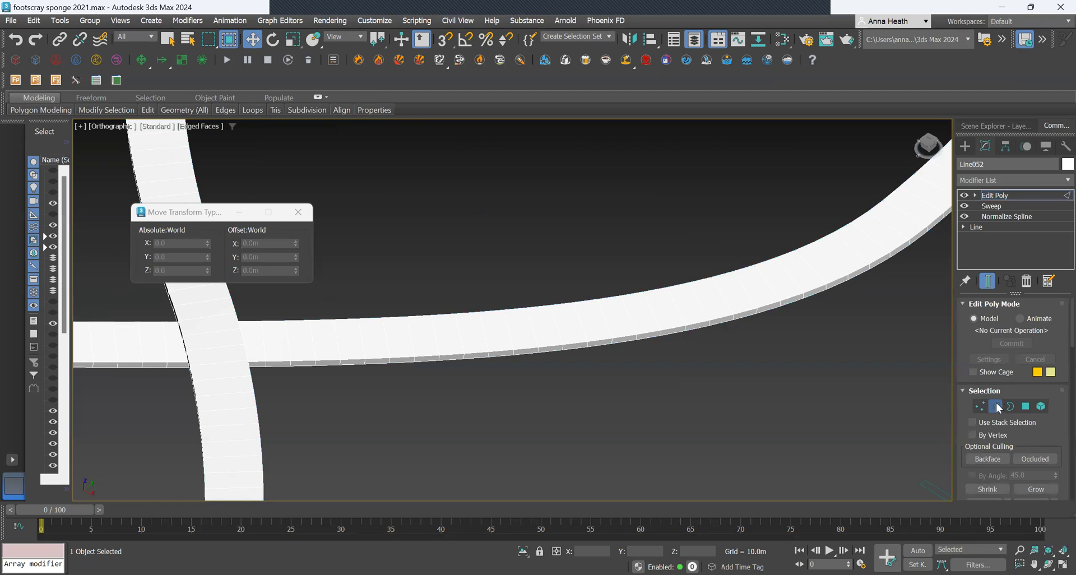
click(996, 403)
scroll(558, 325, up, 2)
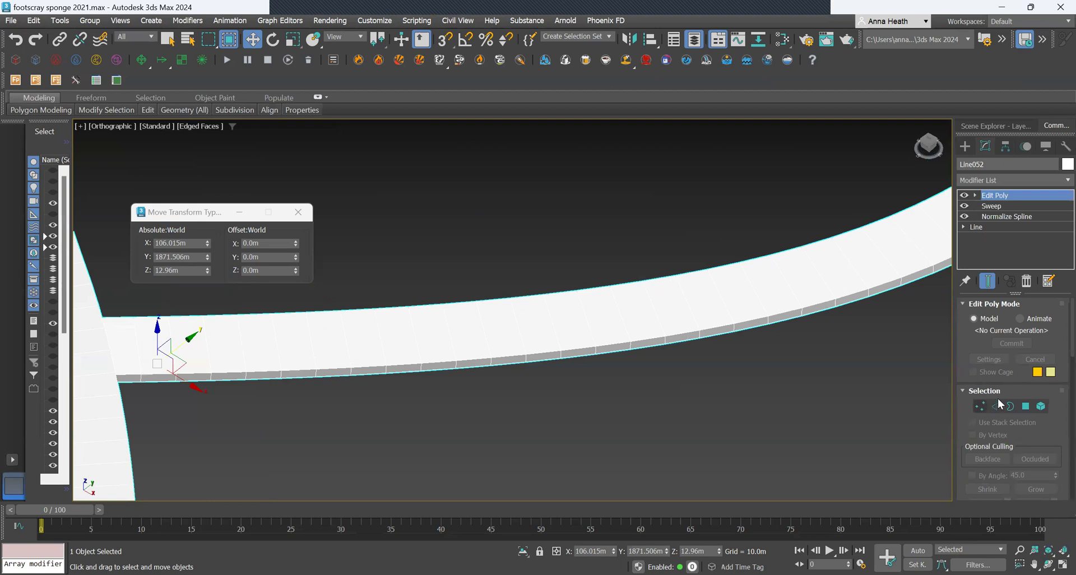
click(997, 407)
click(557, 339)
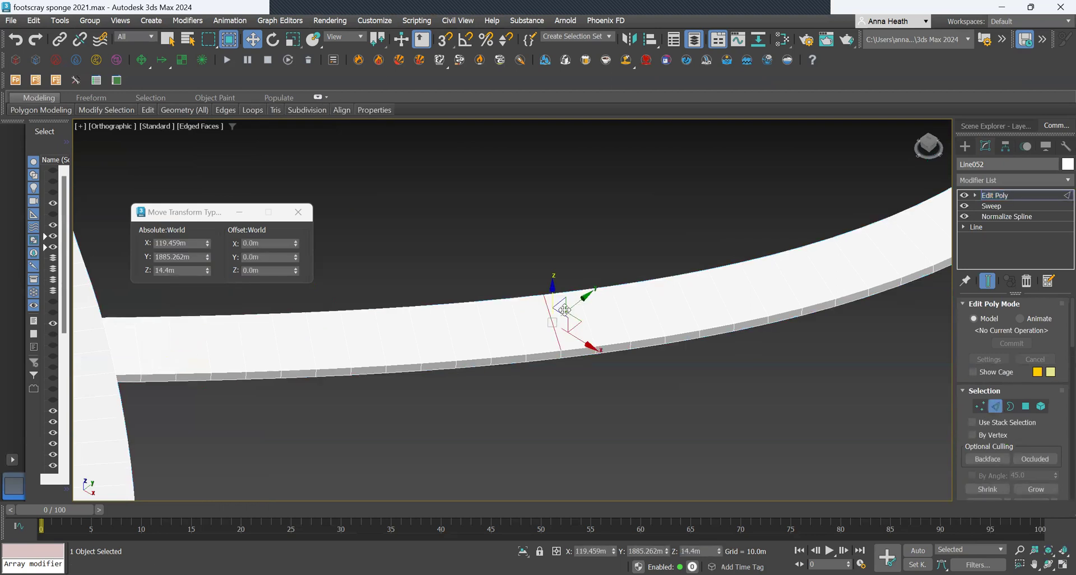
scroll(1056, 386, down, 4)
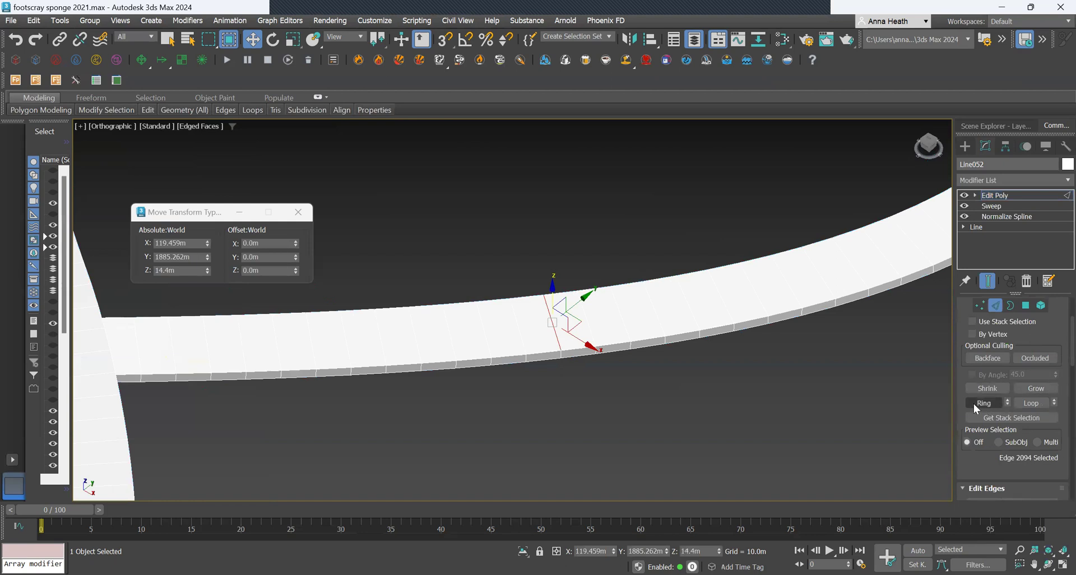
click(983, 403)
key(z)
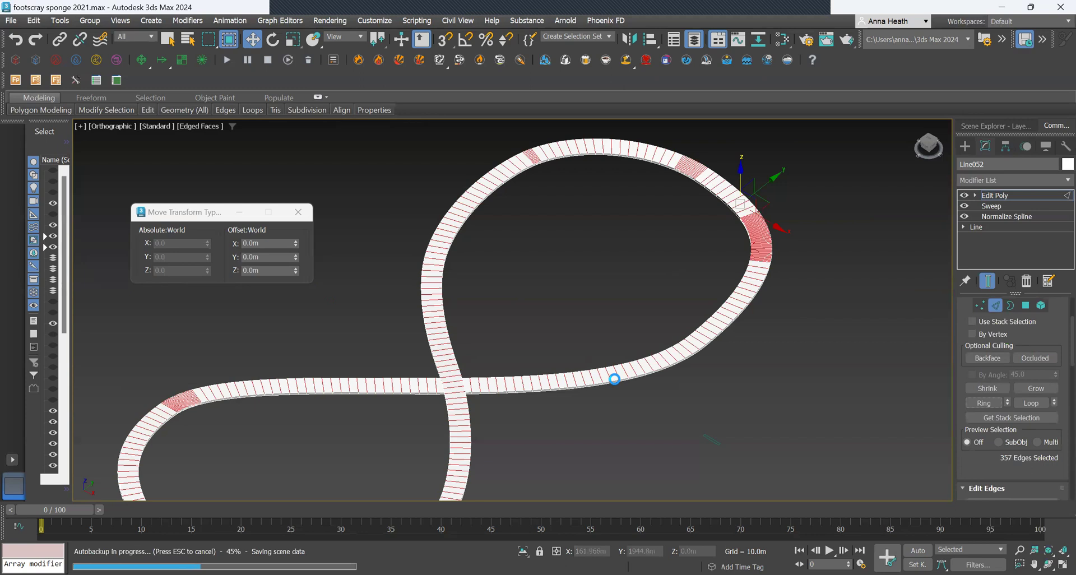
scroll(614, 379, up, 2)
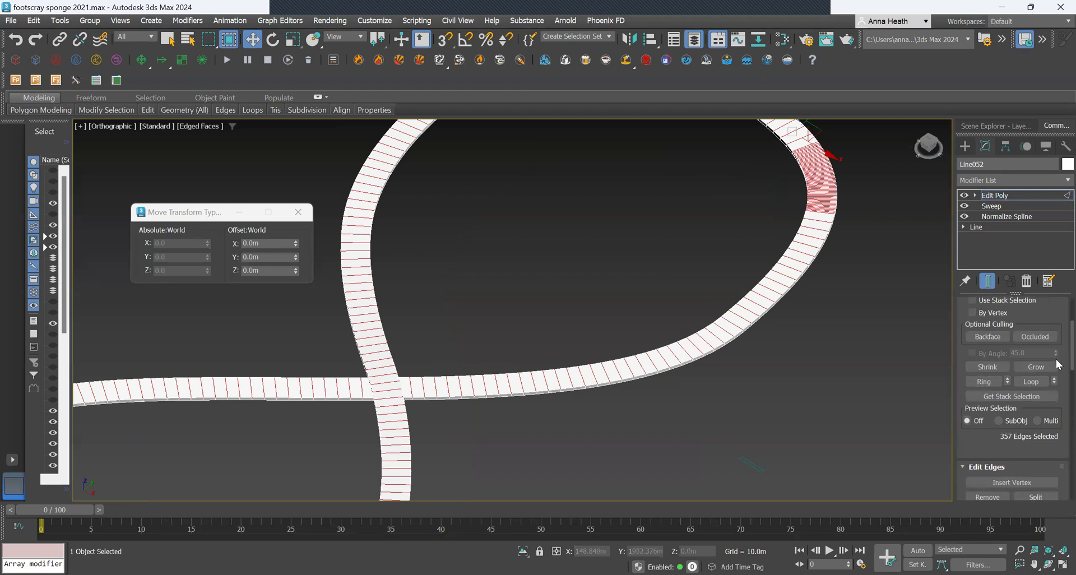
Step: Connect the selected ring edges with 2 segments and a pinch of 71, creating lines near both track borders
scroll(1057, 365, down, 5)
scroll(1058, 394, down, 10)
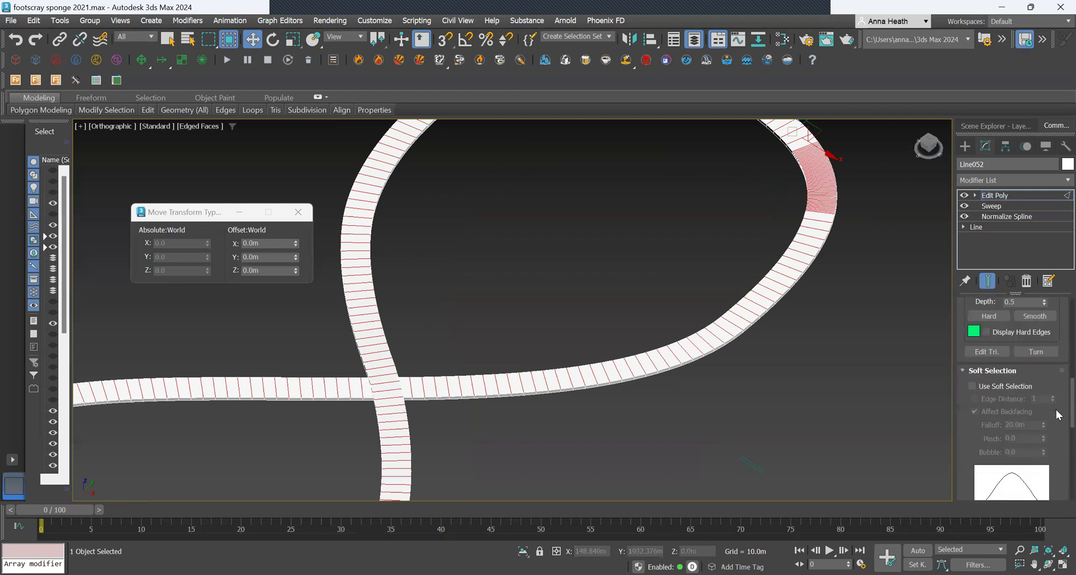
scroll(1058, 468, up, 10)
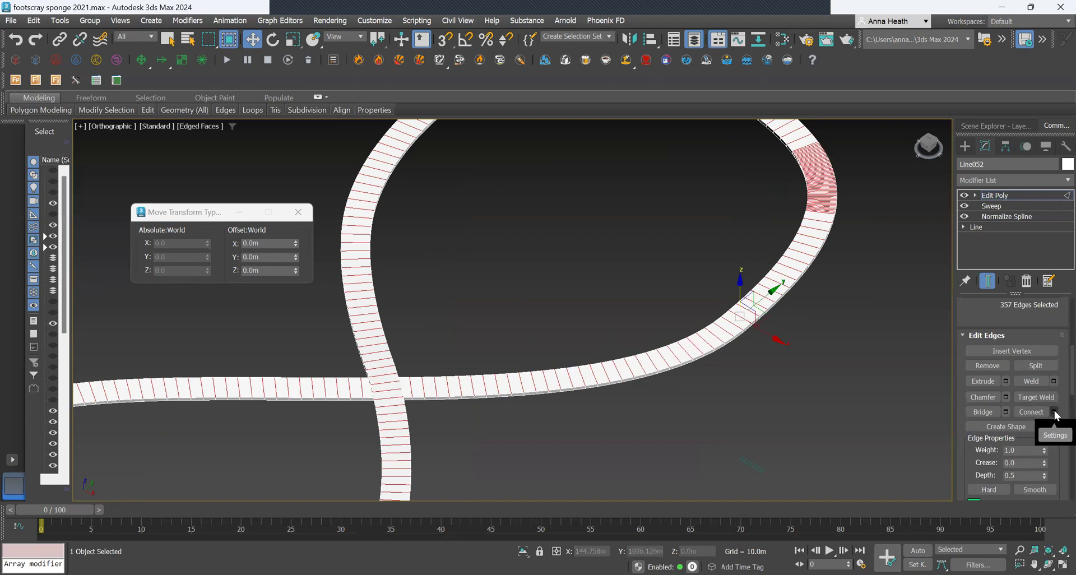
click(1054, 412)
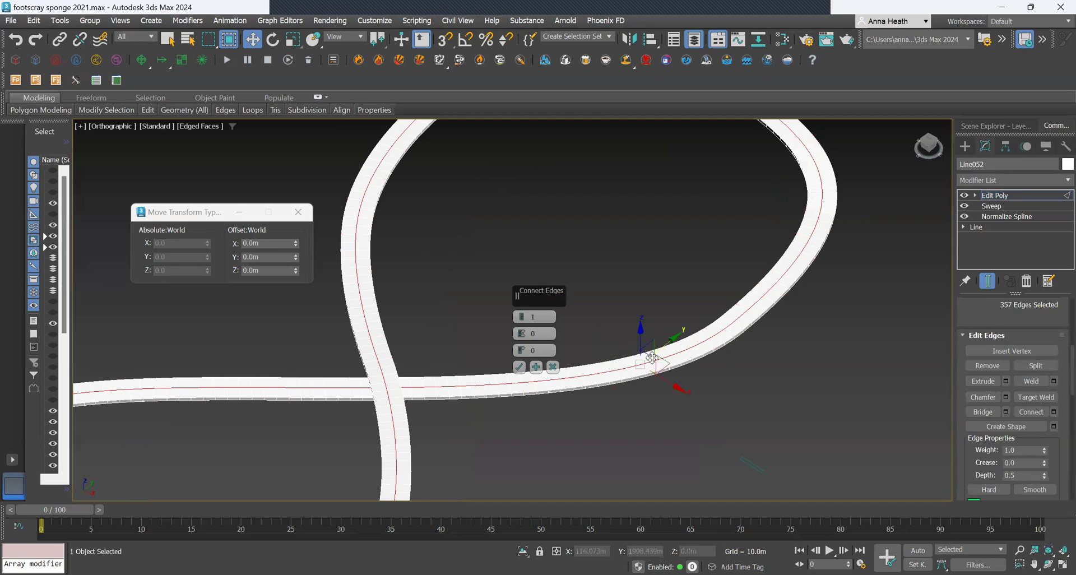
click(521, 315)
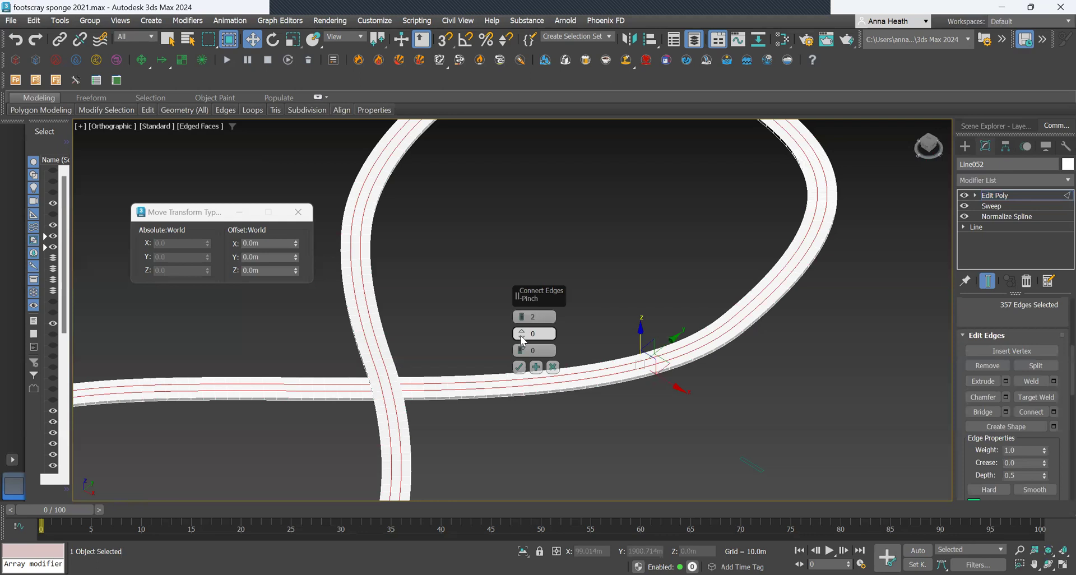
drag(522, 339, 519, 215)
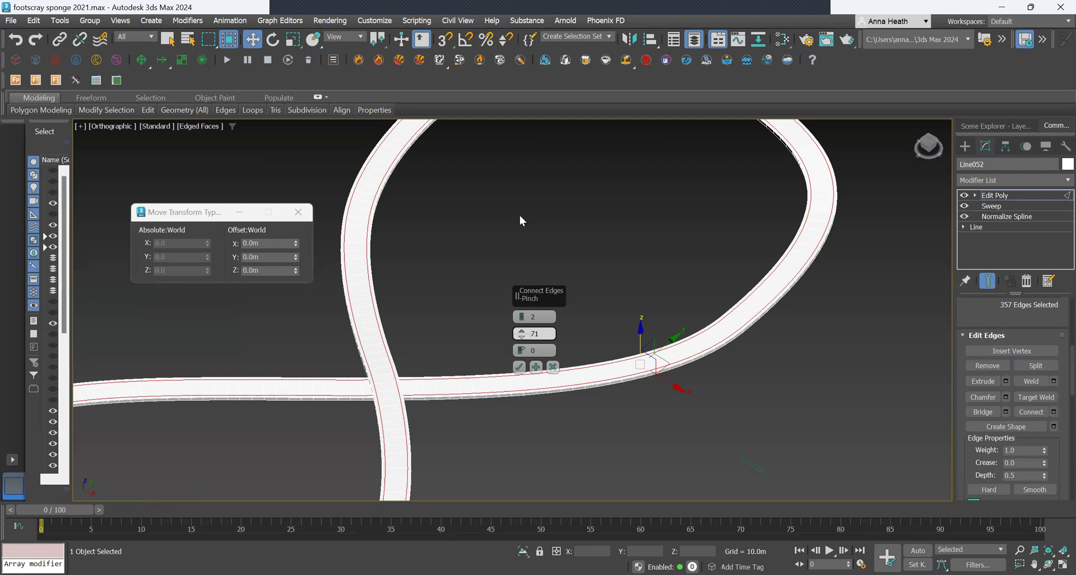
click(520, 367)
click(519, 366)
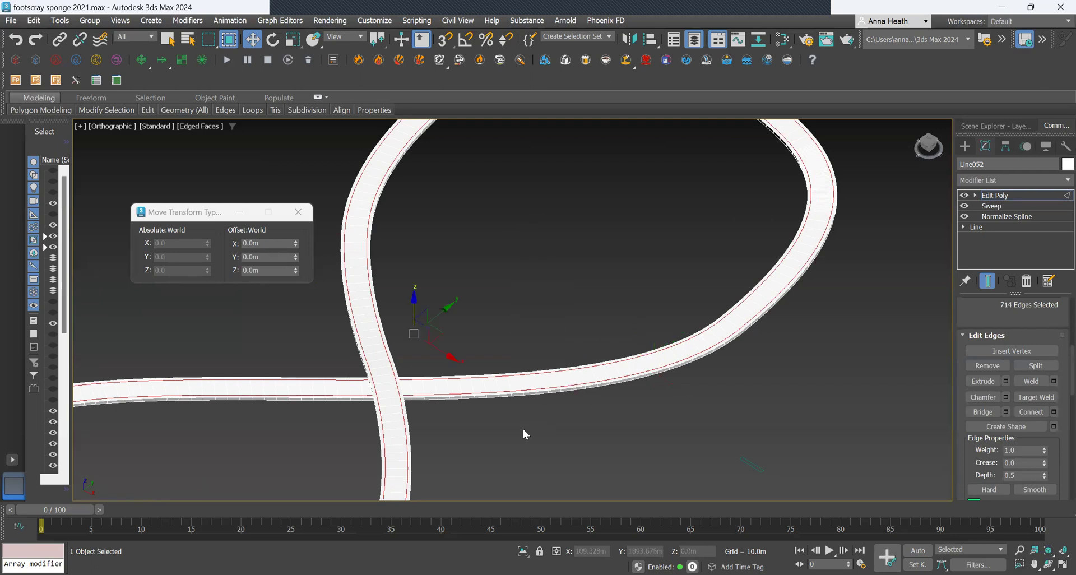
Step: Switch the Edit Poly to Polygon level and select one narrow border polygon on the track's larger curve
scroll(538, 409, down, 3)
scroll(560, 417, up, 5)
alt+middle_drag(553, 414, 564, 415)
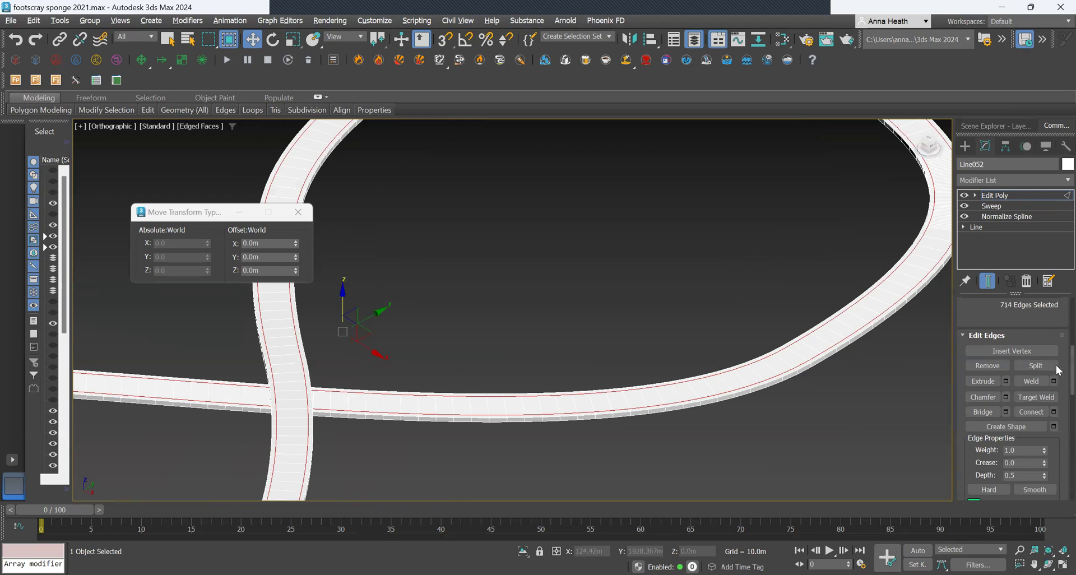
scroll(1058, 376, up, 5)
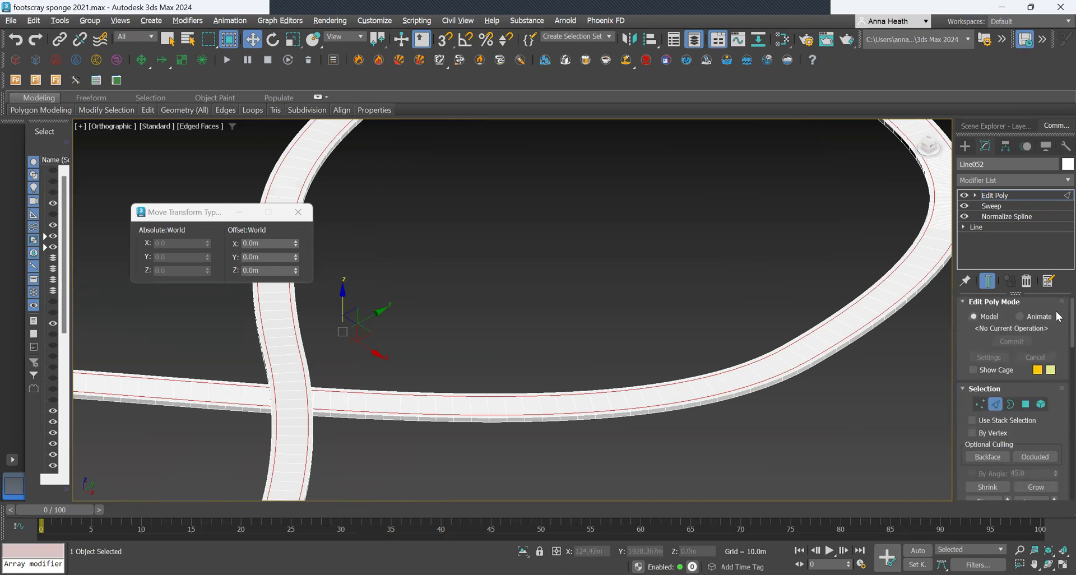
click(1026, 406)
click(729, 393)
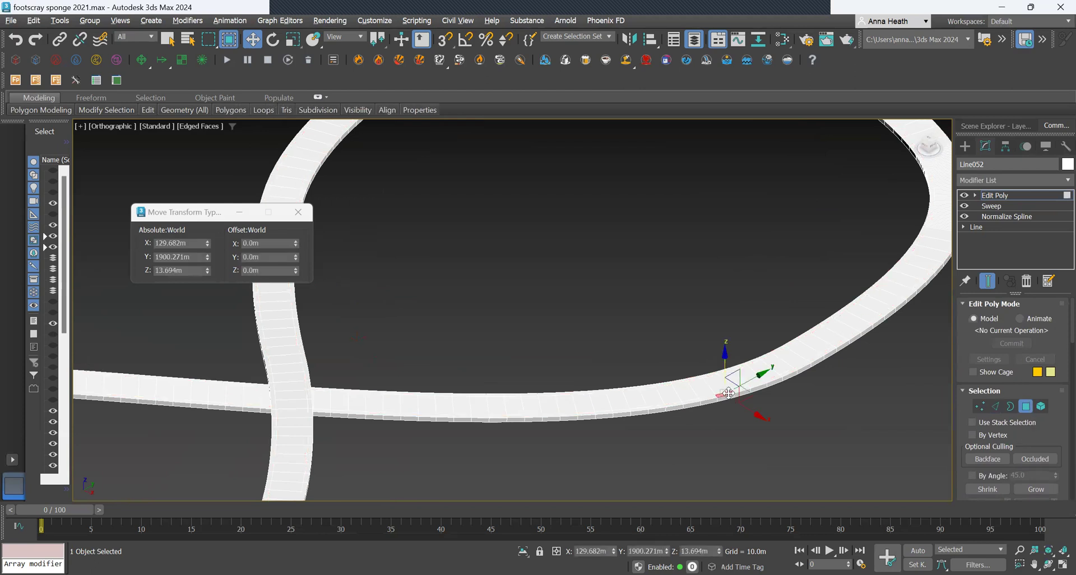
scroll(657, 412, down, 4)
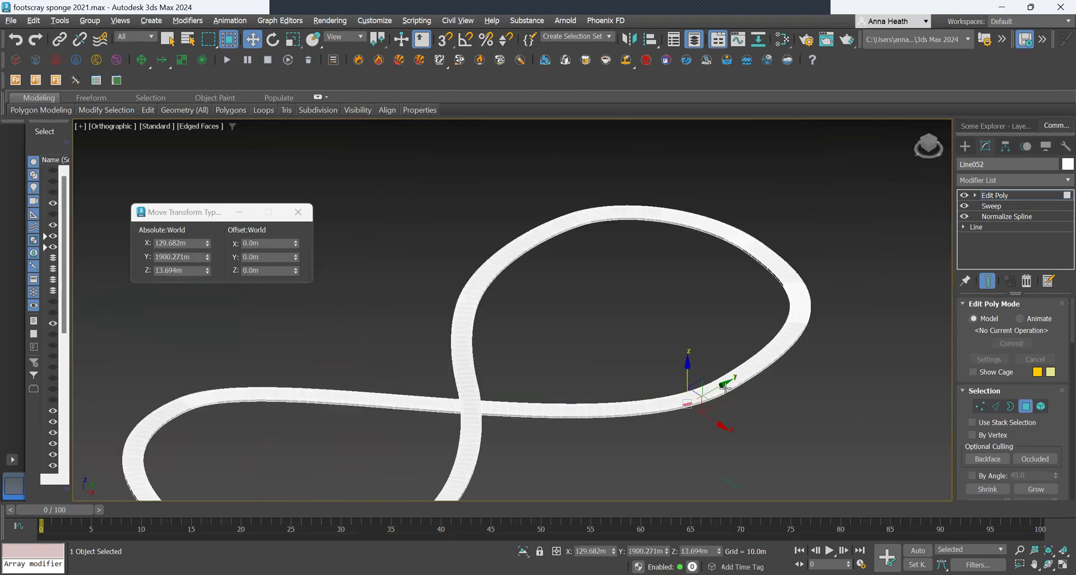
scroll(729, 388, up, 2)
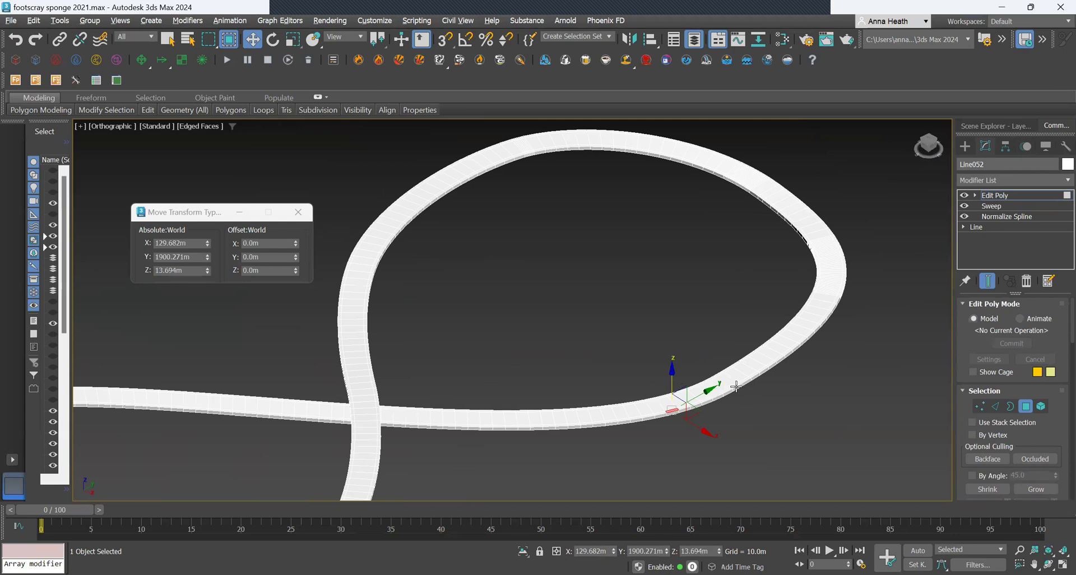
ctrl+click(736, 387)
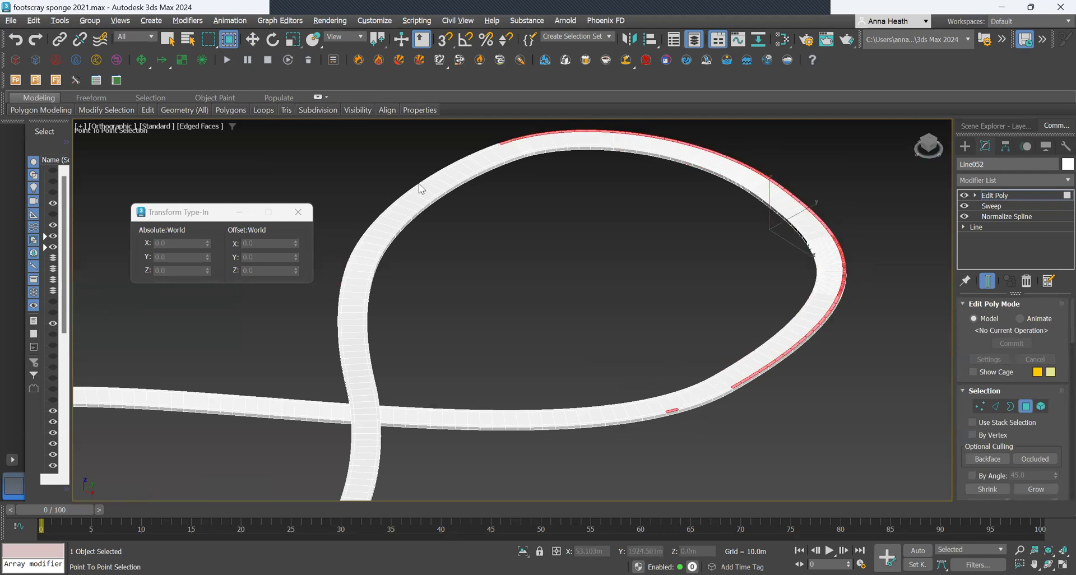
click(343, 278)
right_click(354, 276)
scroll(549, 250, down, 6)
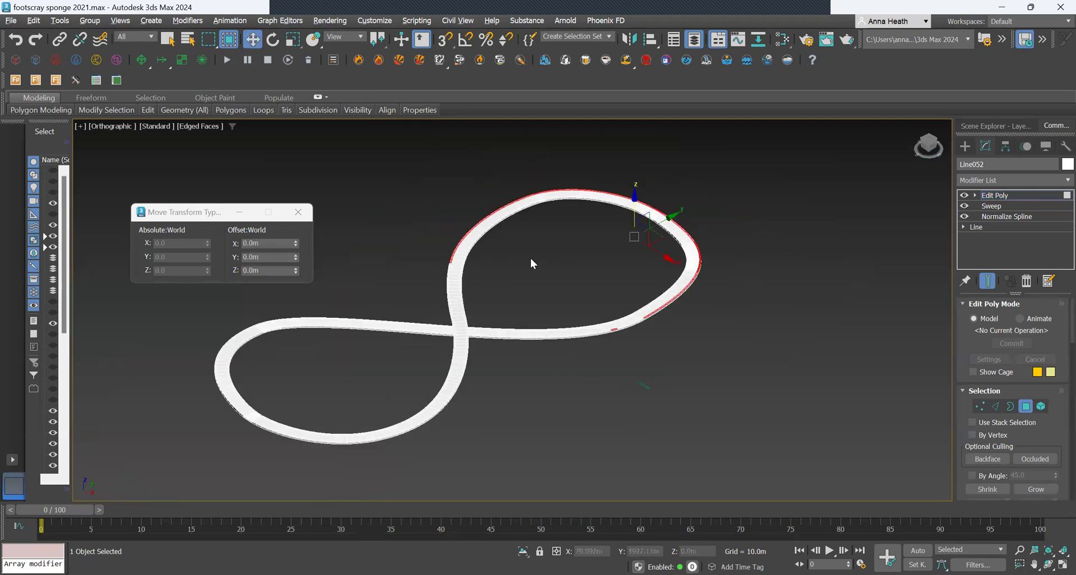
scroll(454, 366, up, 4)
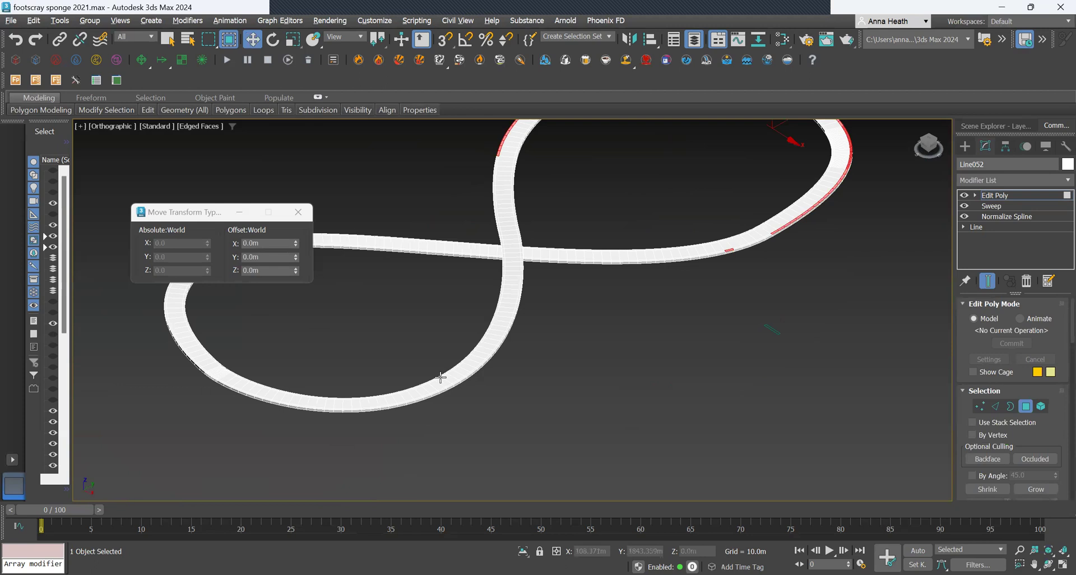
key(shift+p)
click(494, 174)
scroll(493, 162, up, 3)
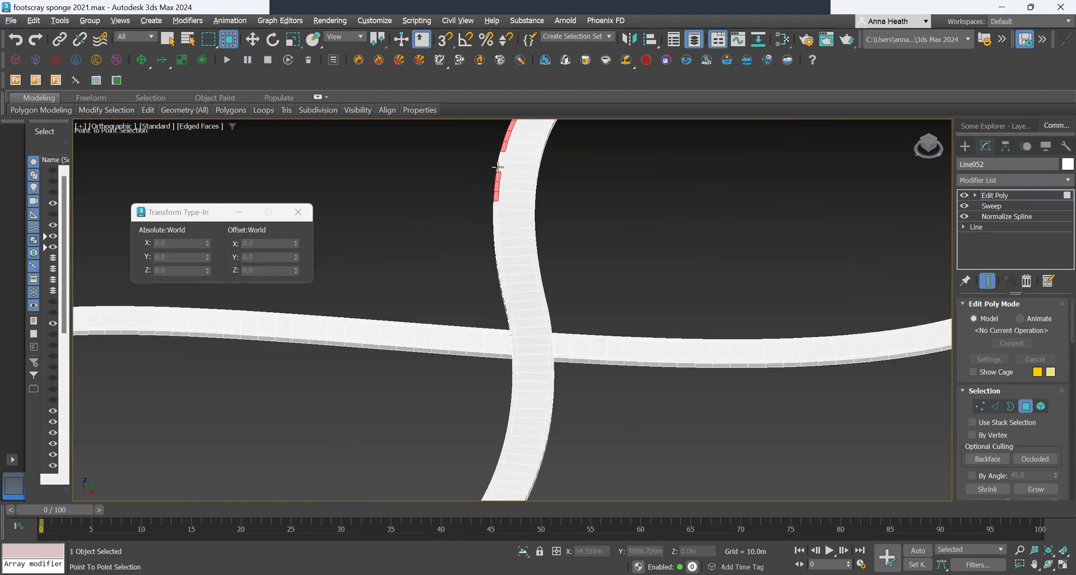
click(495, 206)
scroll(499, 240, down, 6)
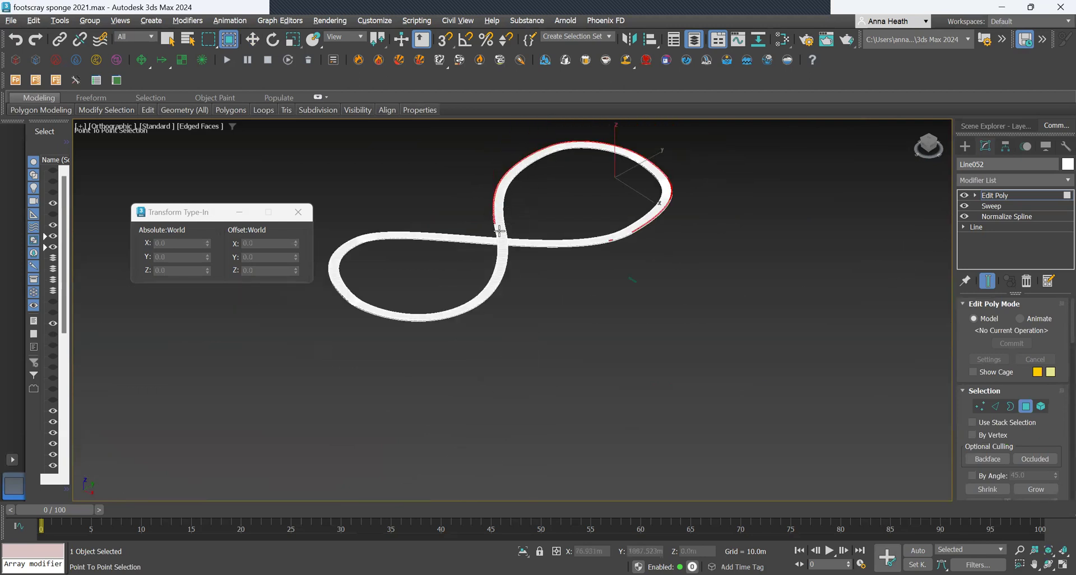
scroll(497, 224, up, 3)
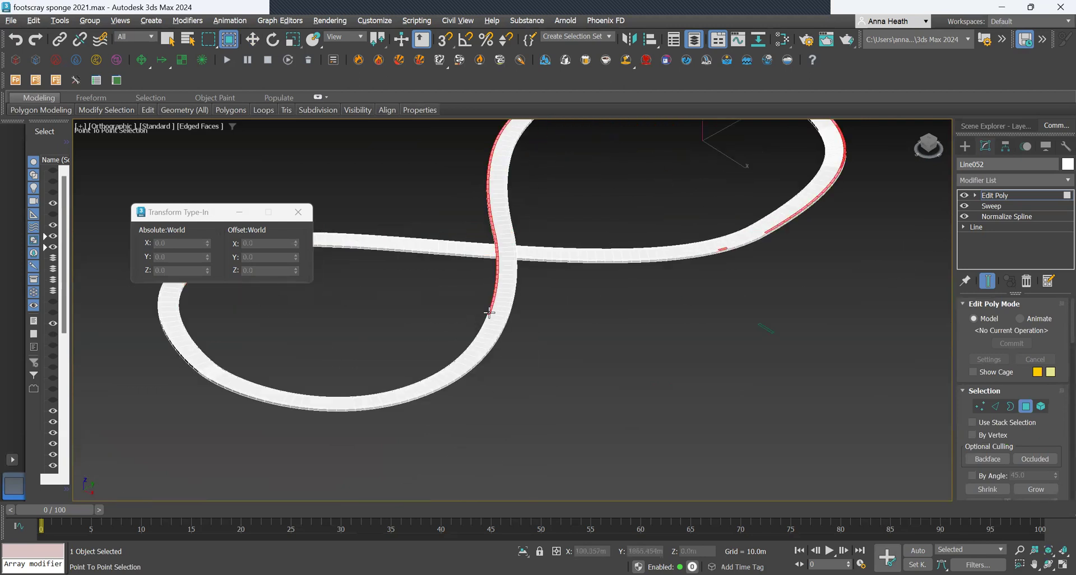
click(177, 328)
key(w)
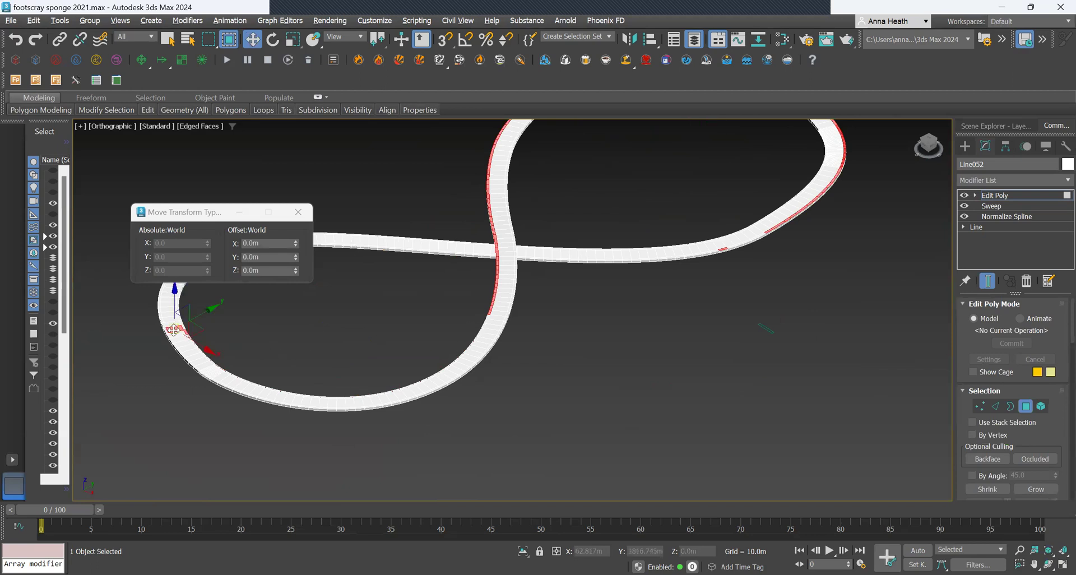
scroll(171, 330, up, 5)
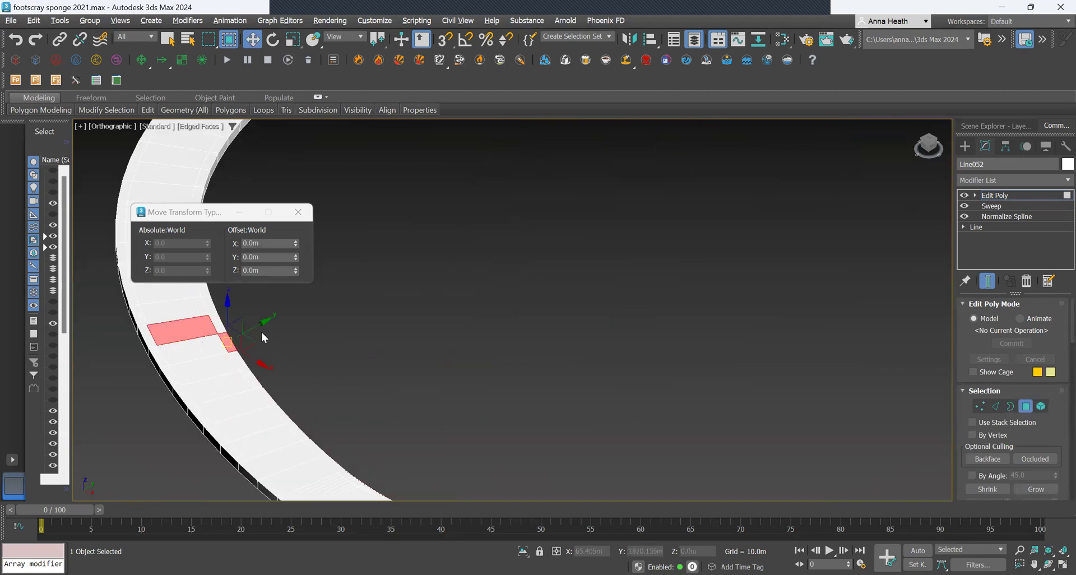
scroll(392, 342, down, 3)
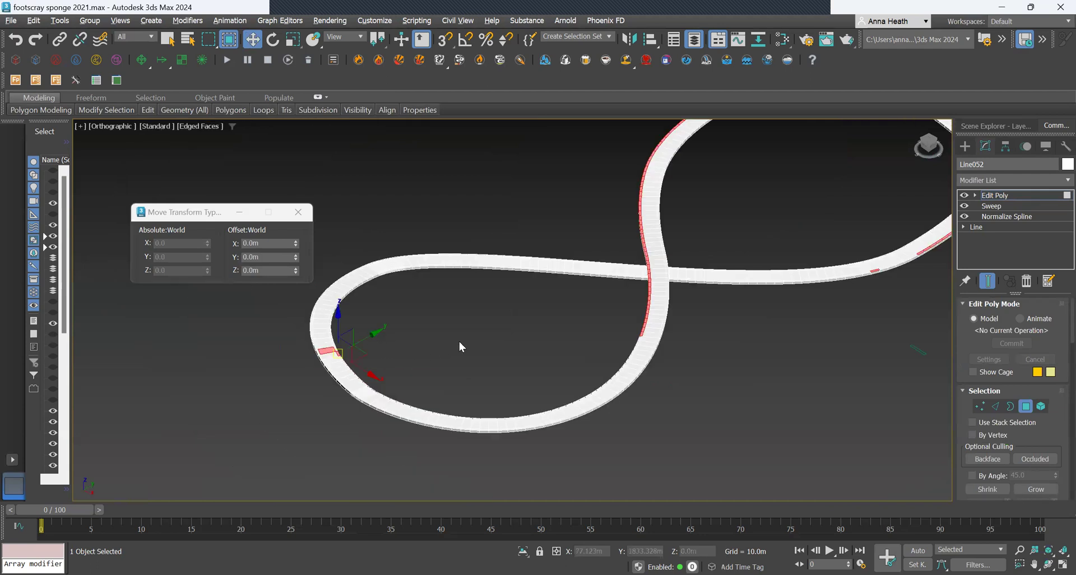
click(459, 341)
Step: Select the narrow border polygons along the near loop's inner side with point-to-point selection, continuing past the crossing onto the other loop
scroll(626, 367, up, 1)
click(624, 368)
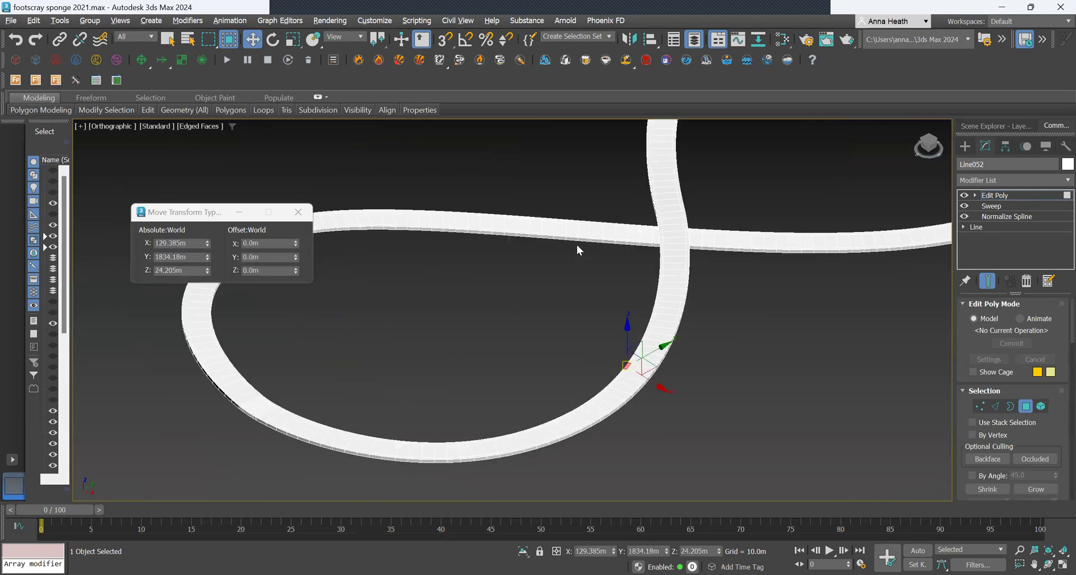
key(shift)
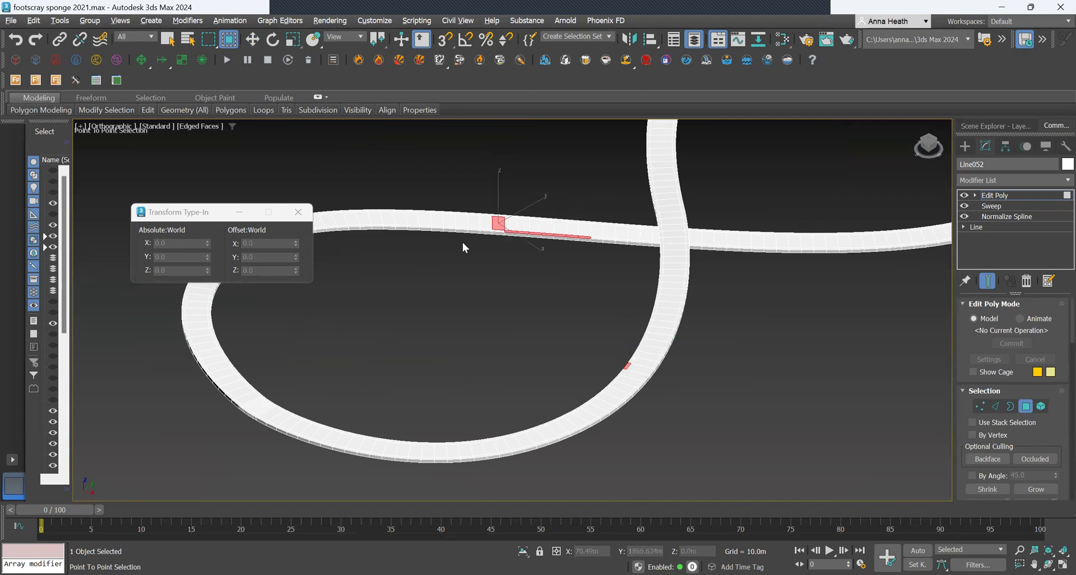
click(375, 438)
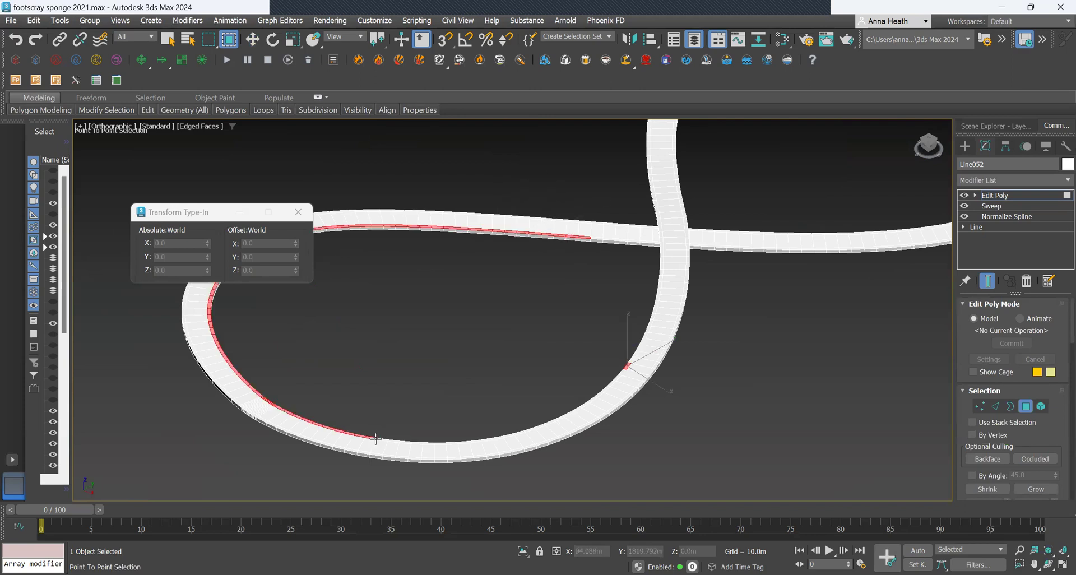
click(501, 439)
click(598, 395)
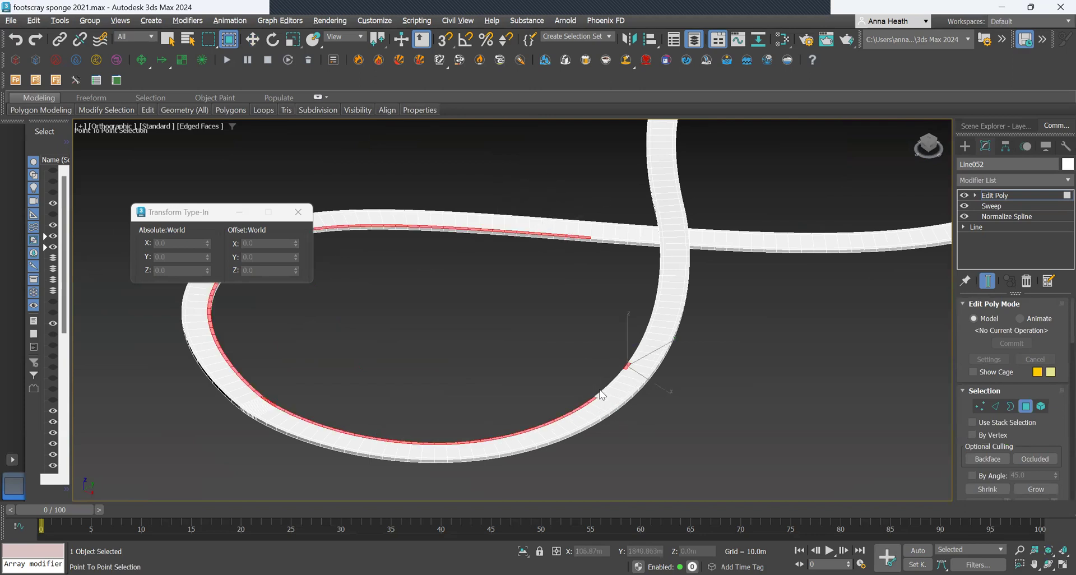
click(622, 372)
click(647, 152)
right_click(526, 332)
Step: Extend the point-to-point border selection along the far loop's outer side up to its highest part
scroll(471, 380, down, 5)
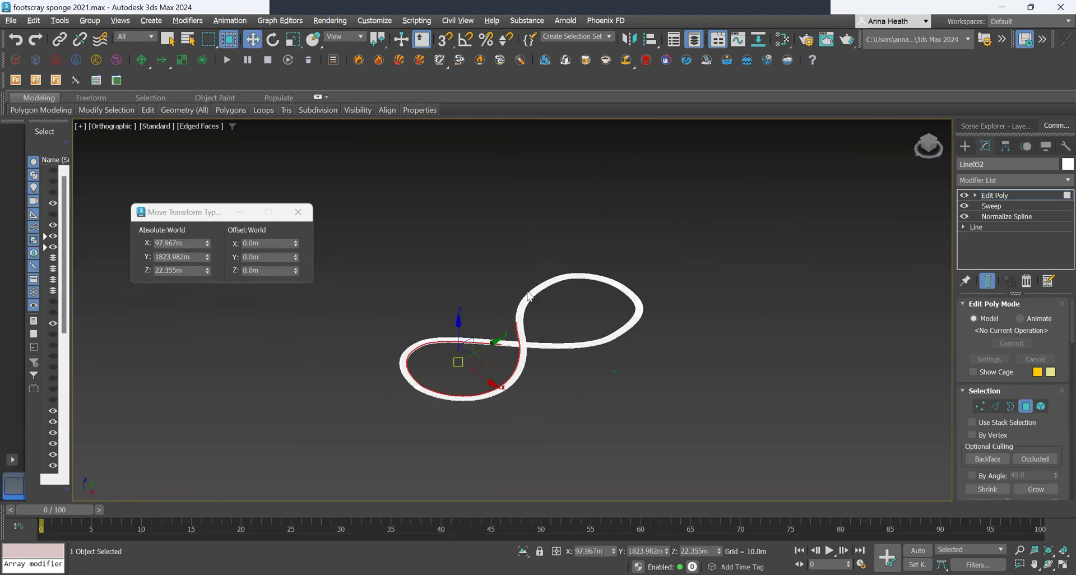
scroll(531, 290, up, 5)
key(shift+p)
click(530, 294)
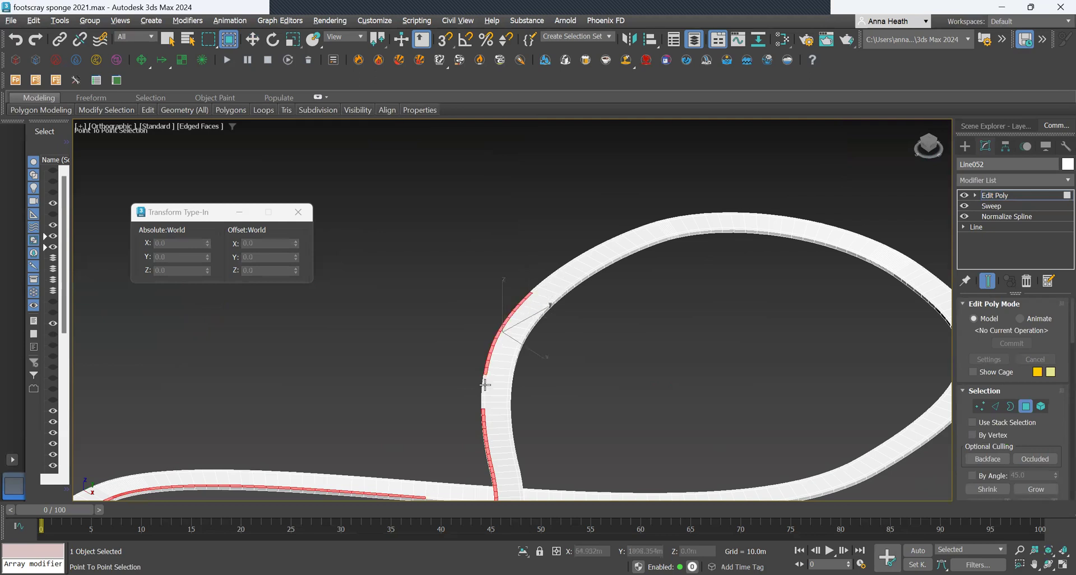
click(482, 407)
click(572, 263)
click(715, 214)
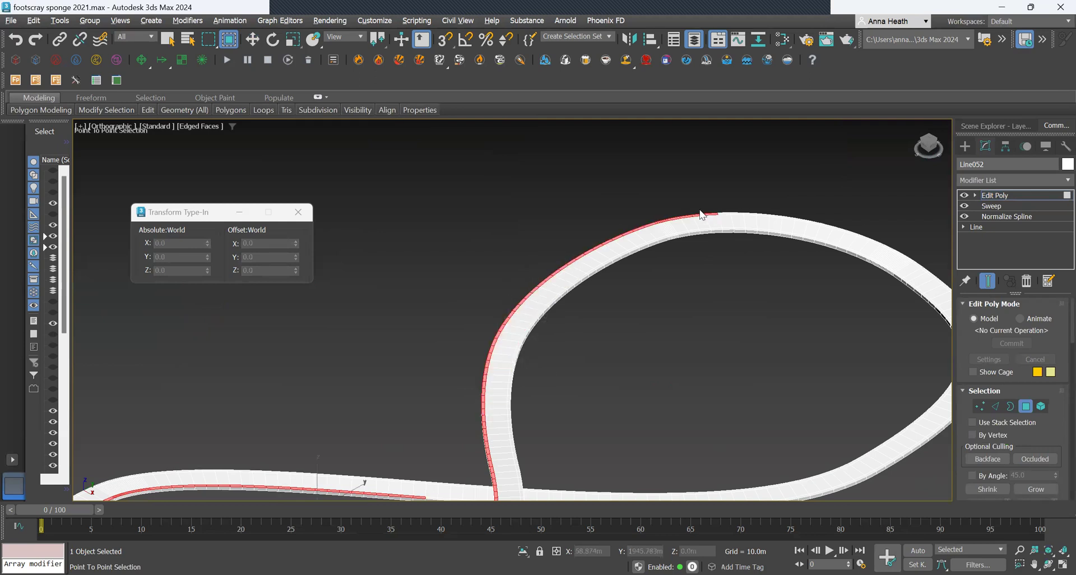
key(w)
scroll(633, 207, down, 5)
scroll(646, 352, up, 6)
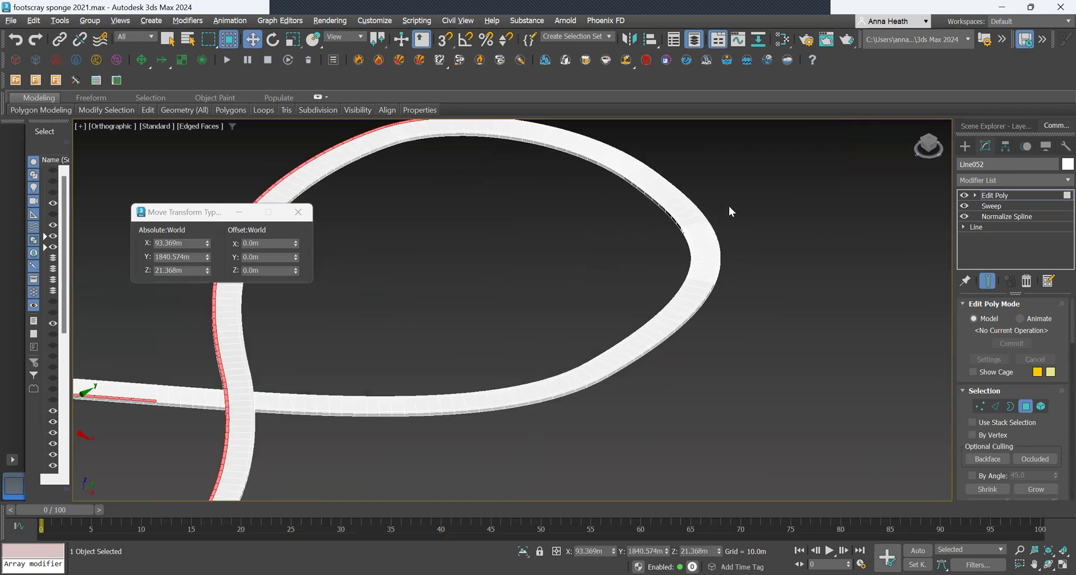
Step: Add the outer border polygons from the far loop's highest part to its sharp end bend
scroll(707, 213, up, 3)
key(shift+p)
click(696, 210)
scroll(696, 216, down, 5)
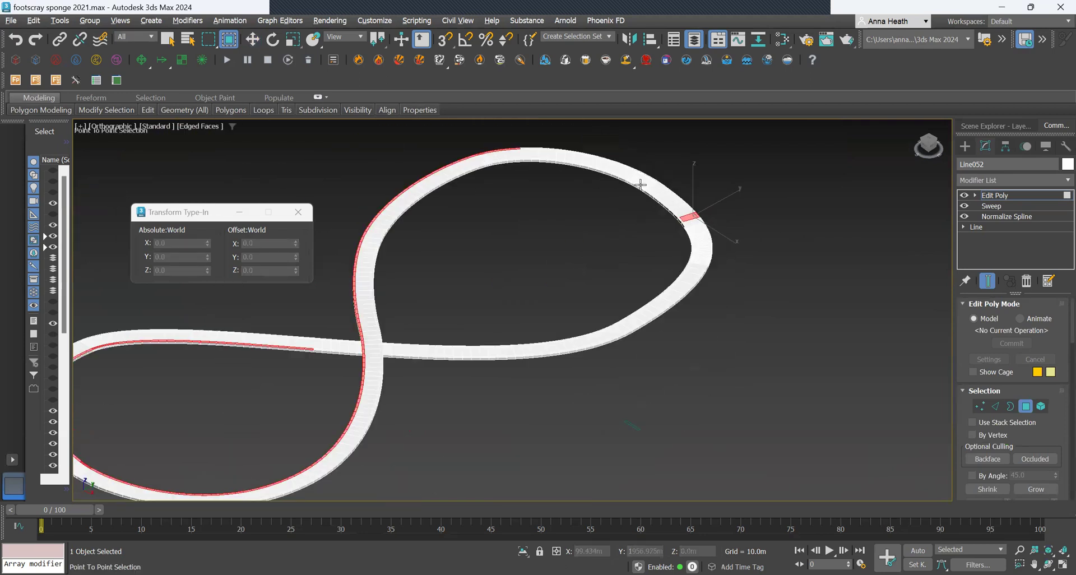
click(534, 148)
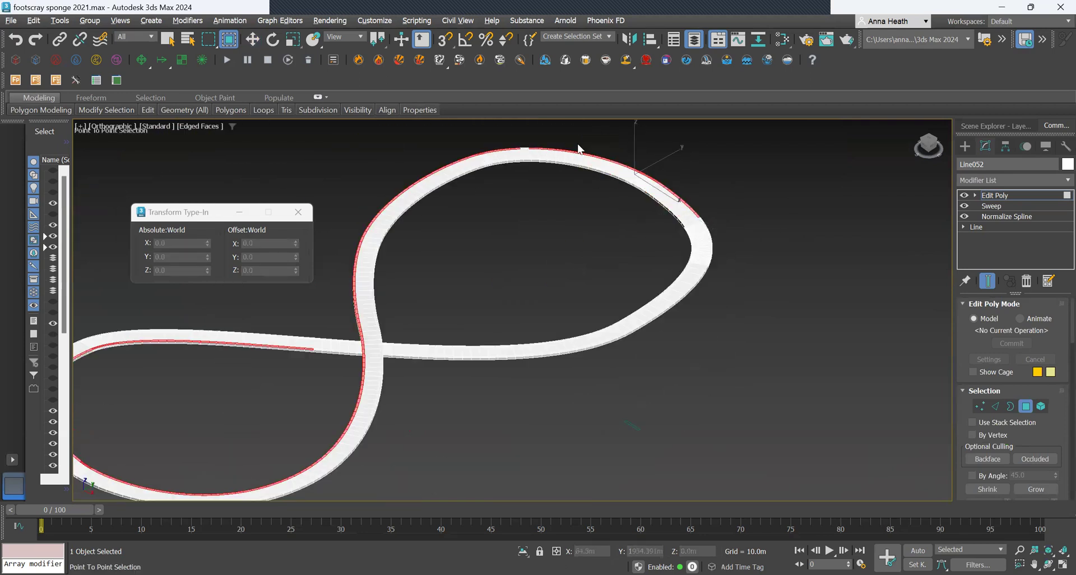
click(525, 147)
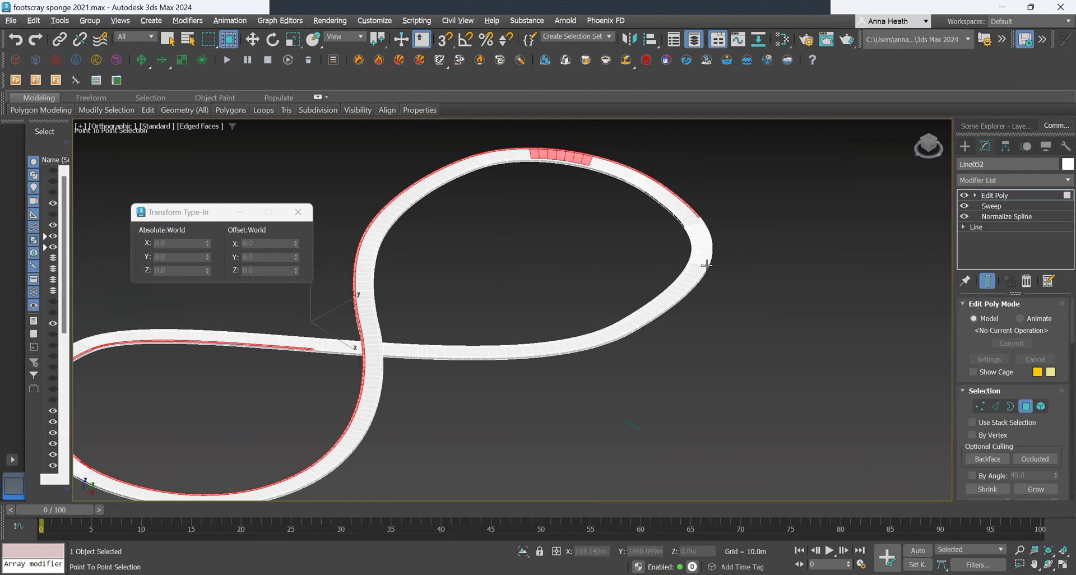
Step: Continue the border selection around the end bend and back under the crossing, closing the strip around the whole track
scroll(713, 247, up, 3)
scroll(713, 252, down, 3)
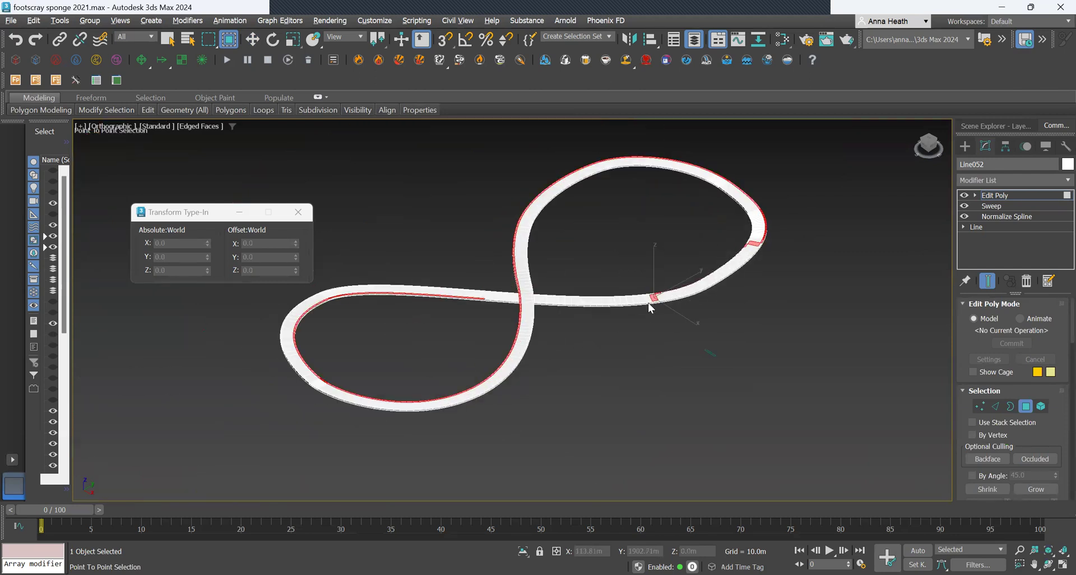
scroll(653, 298, up, 3)
scroll(765, 265, up, 4)
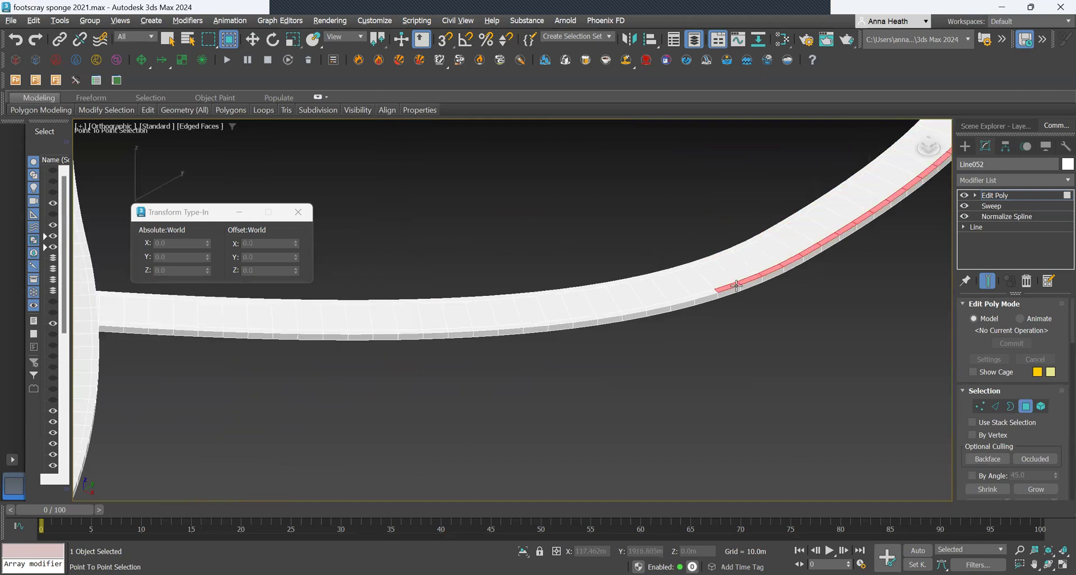
scroll(736, 286, down, 3)
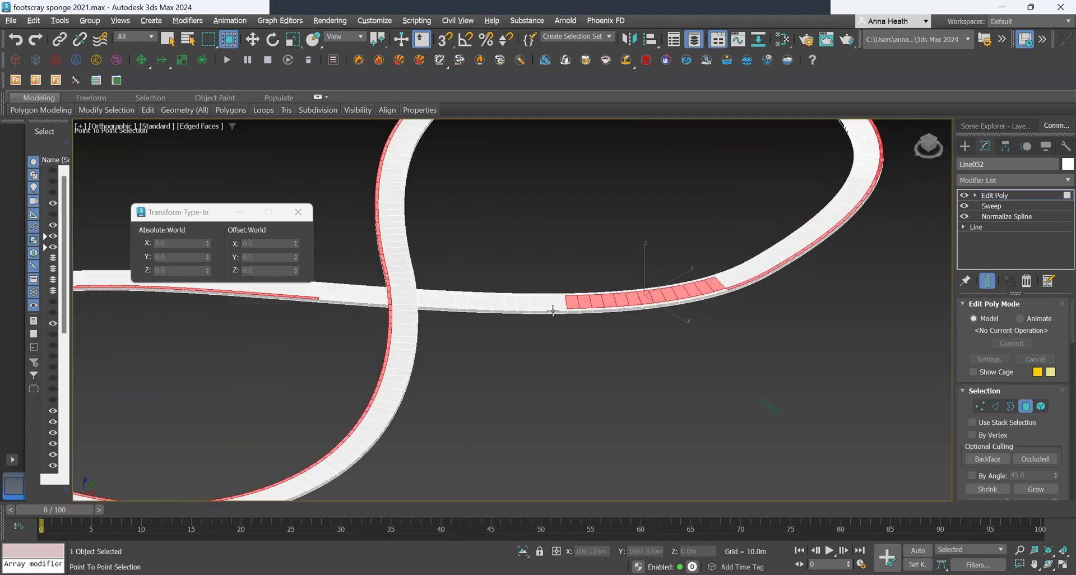
scroll(323, 308, up, 2)
click(324, 292)
key(w)
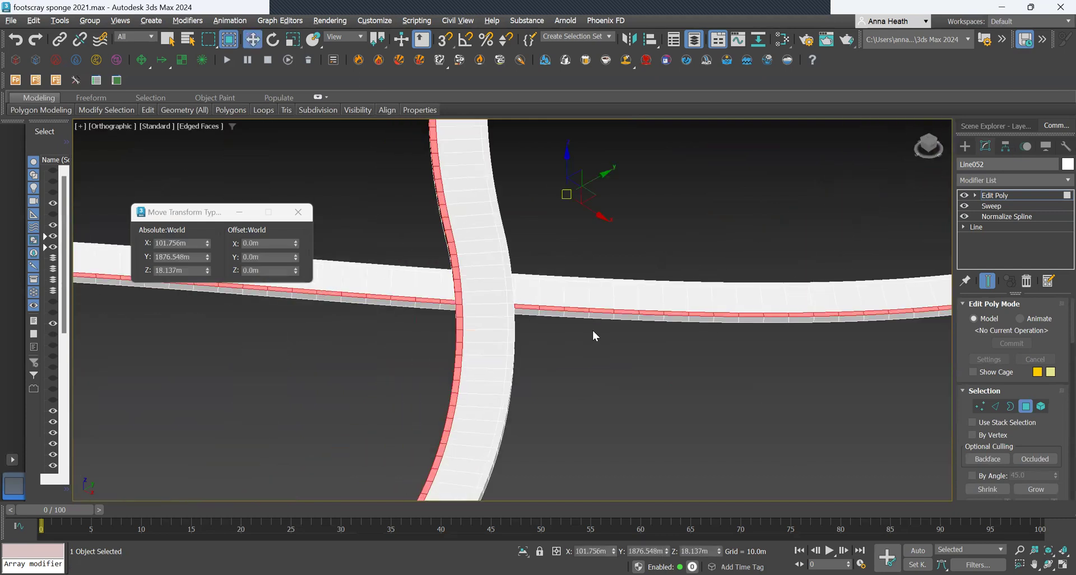
Step: Extrude the selected border strip polygons with a height of 0.9 m
scroll(622, 343, down, 5)
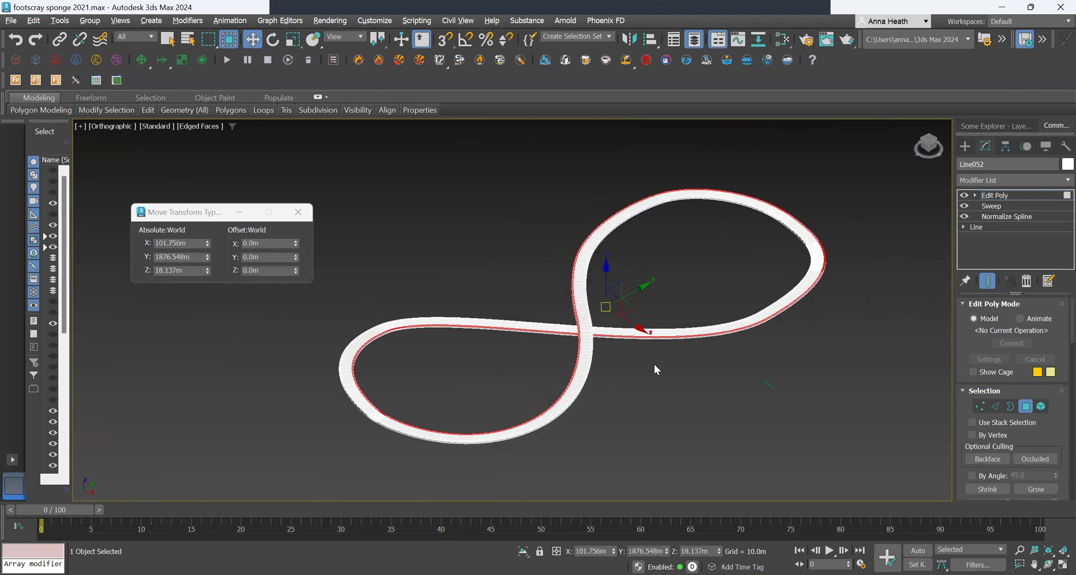
scroll(621, 338, up, 5)
right_click(620, 340)
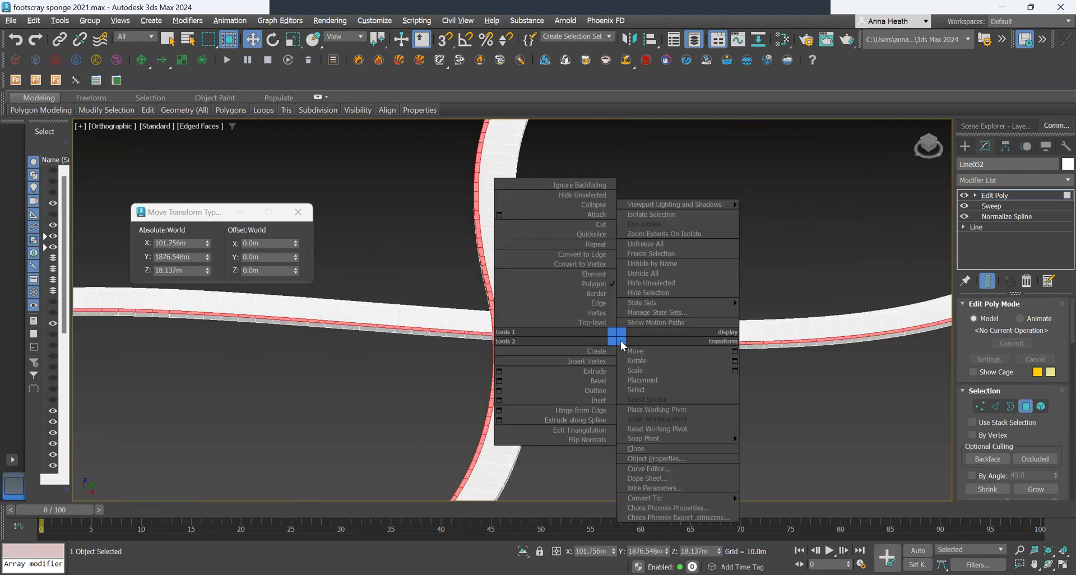
click(501, 370)
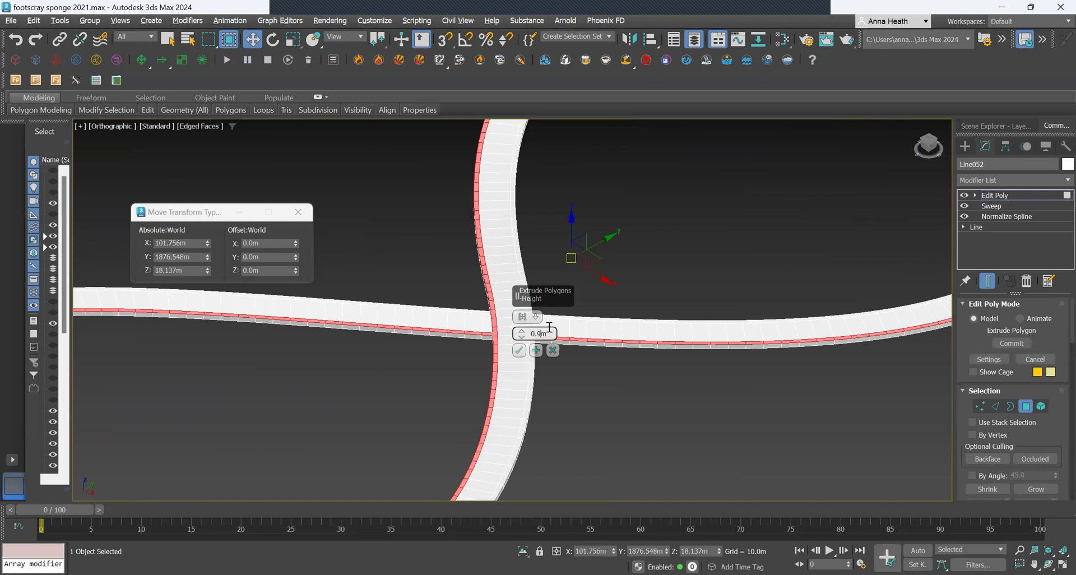
click(523, 349)
Step: Clear the polygon selection and select a single polygon on the track's opposite, still flat border just past the crossing
scroll(577, 363, down, 5)
alt+middle_drag(581, 364, 605, 363)
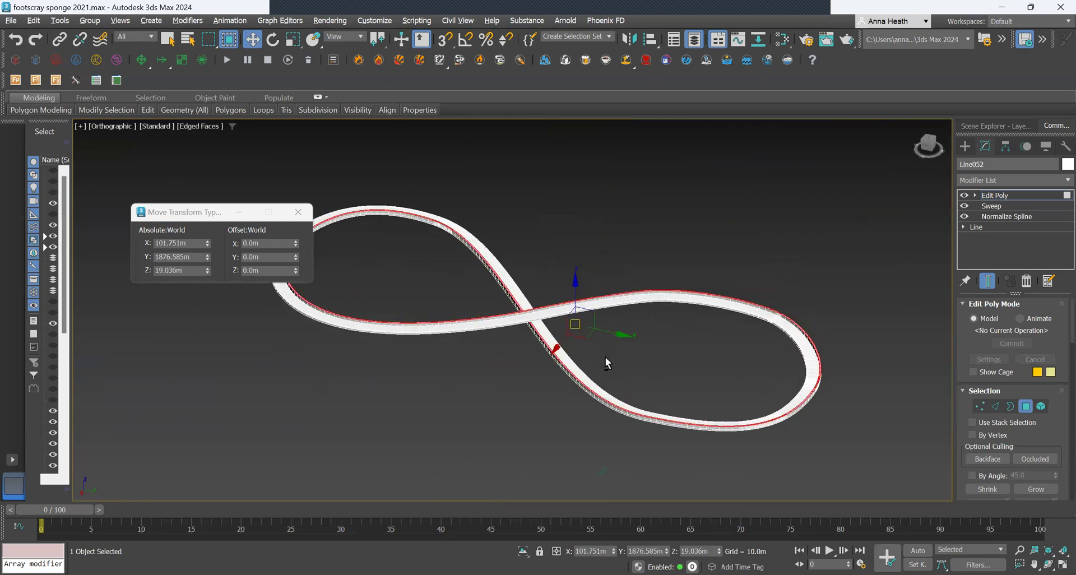
click(642, 362)
scroll(516, 358, up, 5)
alt+middle_drag(517, 362, 572, 373)
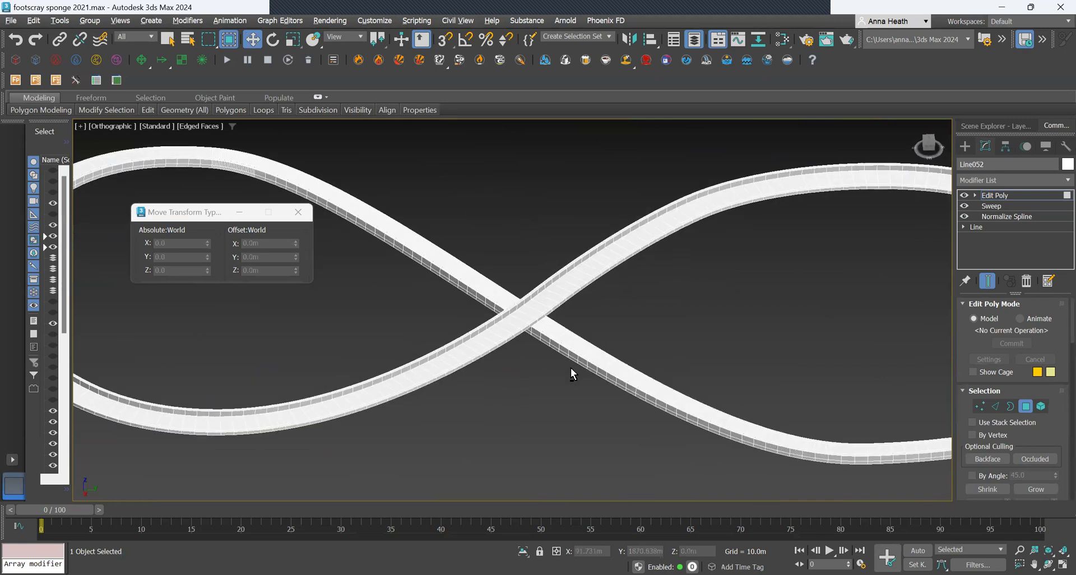
scroll(622, 364, up, 5)
click(619, 363)
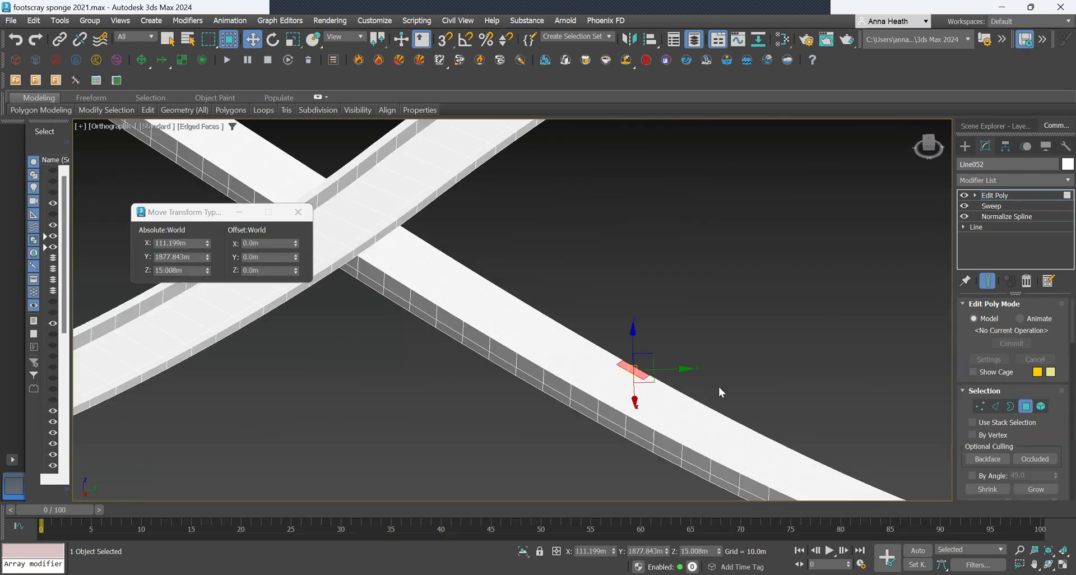
Step: Add border polygons point to point from the upper run of the left loop's outer side down to the crossing
scroll(719, 385, down, 5)
scroll(689, 299, down, 5)
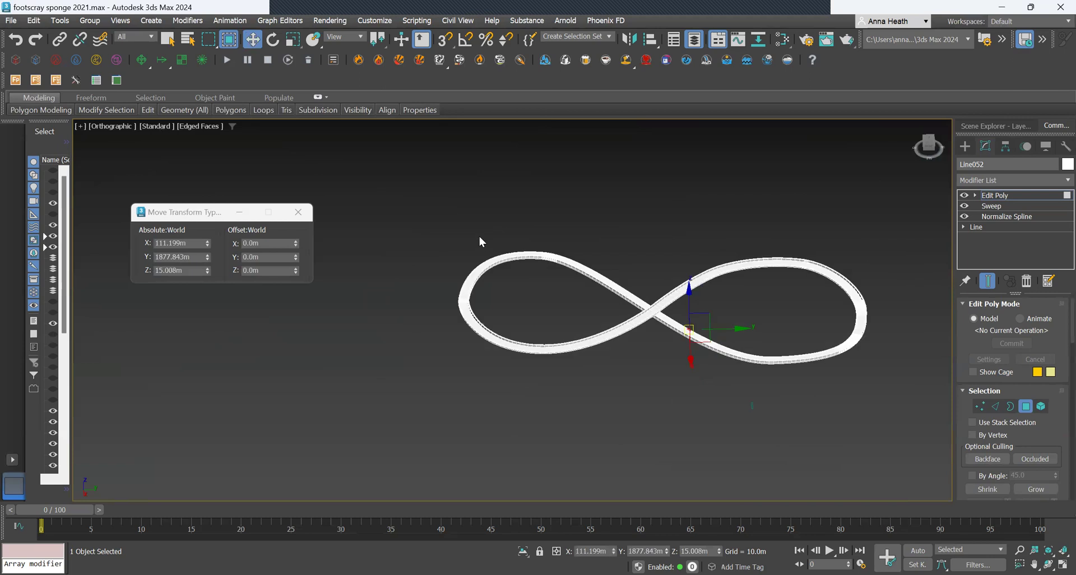
scroll(560, 252, up, 7)
shift+click(576, 266)
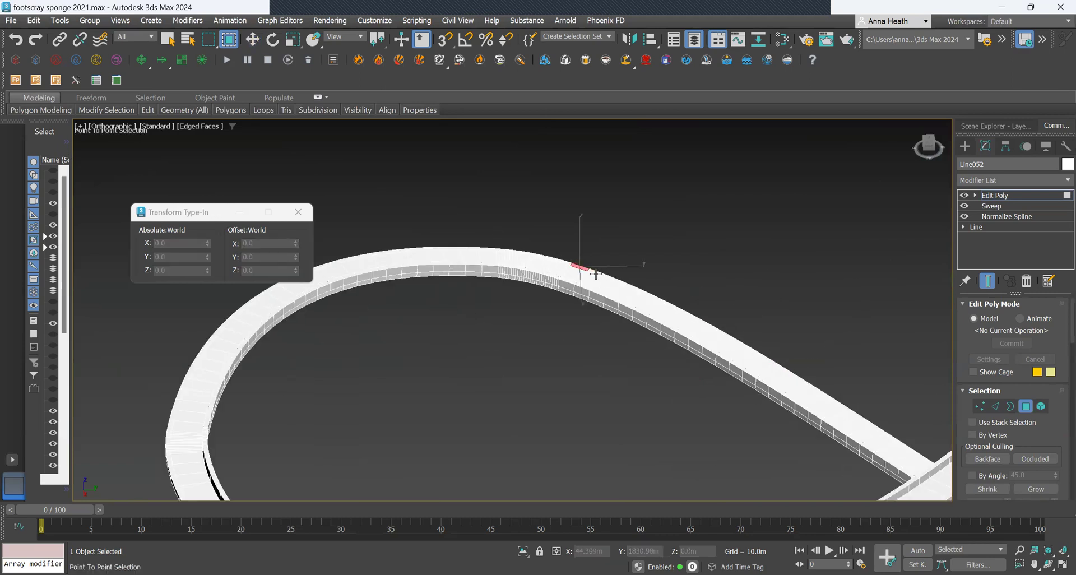
click(616, 280)
scroll(608, 268, down, 5)
scroll(698, 328, up, 5)
click(700, 330)
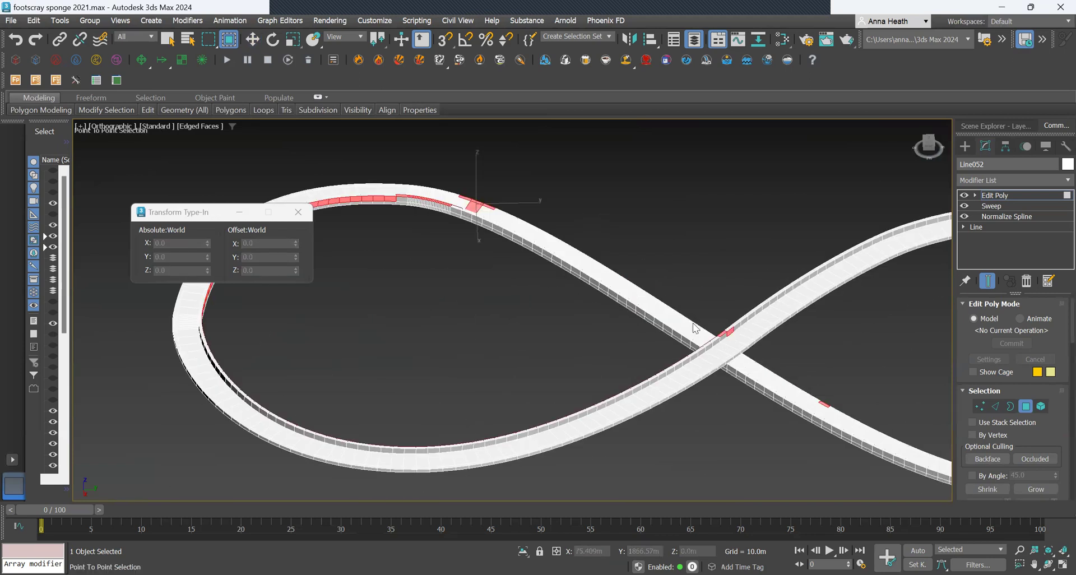
Step: Extend the border selection beneath the crossing and onto the lower inner side of the right loop
scroll(699, 330, up, 3)
click(832, 417)
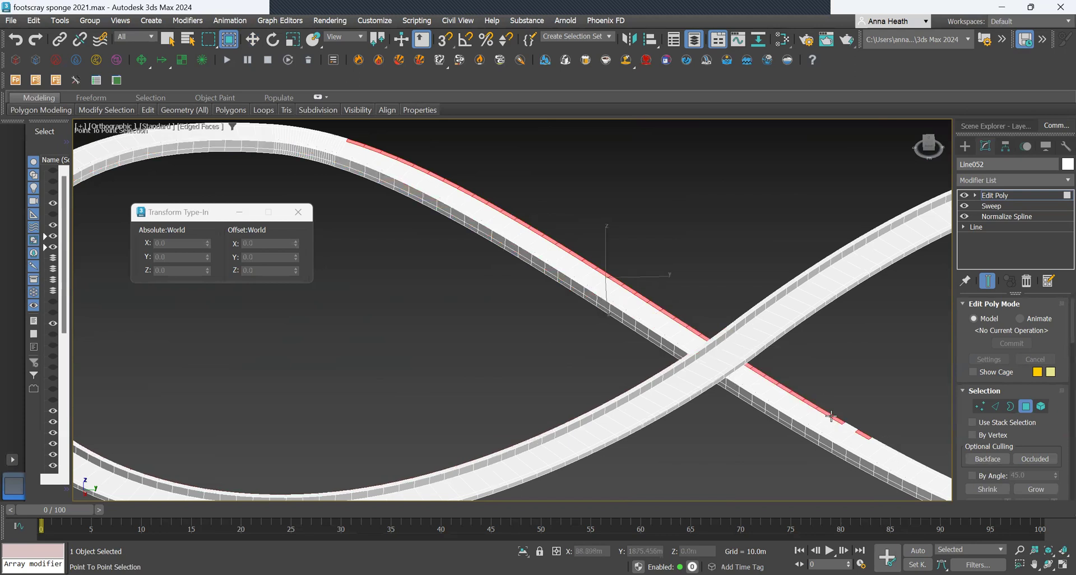
scroll(760, 387, down, 3)
scroll(854, 431, up, 3)
click(870, 437)
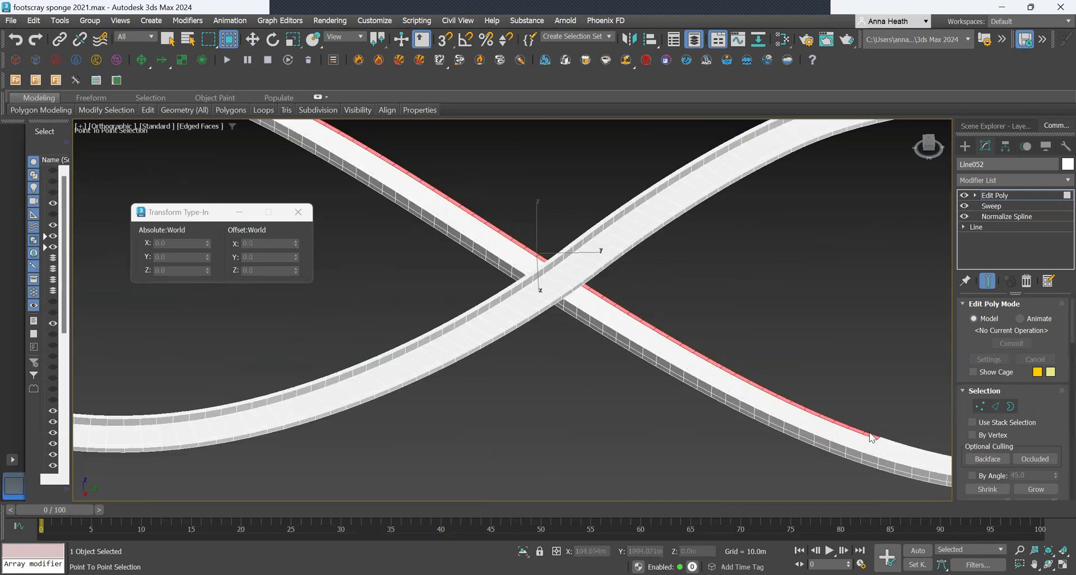
Step: Continue the point-to-point border selection along the right loop's inner side, around its end bend to the upper run
scroll(783, 389, down, 4)
scroll(776, 366, up, 4)
click(751, 372)
scroll(751, 377, up, 2)
click(622, 462)
click(725, 285)
click(592, 216)
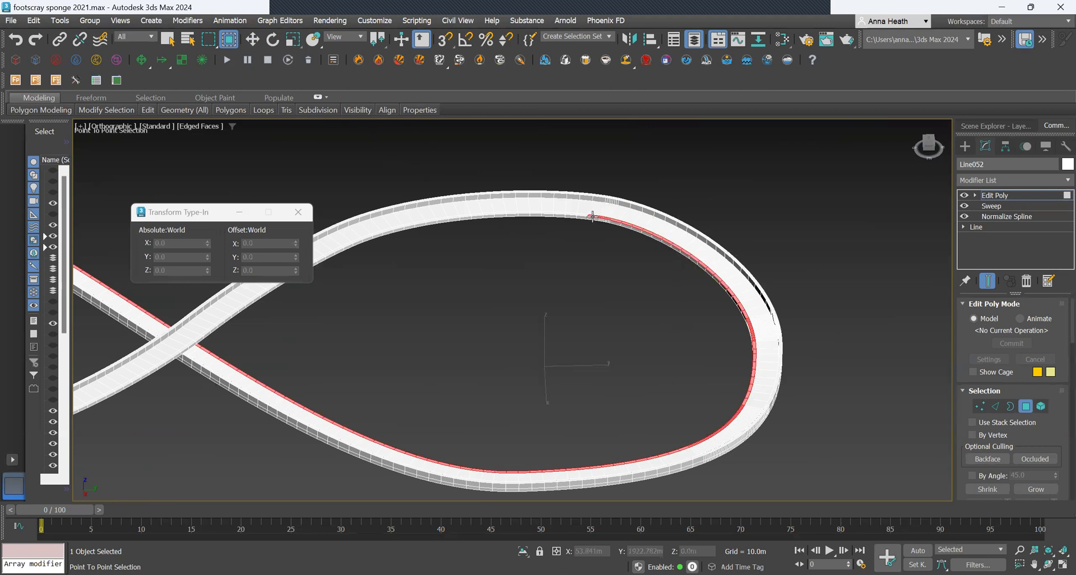
Step: Resume the point-to-point selection and add the inner border polygons from the right loop's upper run towards the crossing
key(w)
scroll(656, 275, down, 3)
scroll(605, 281, up, 3)
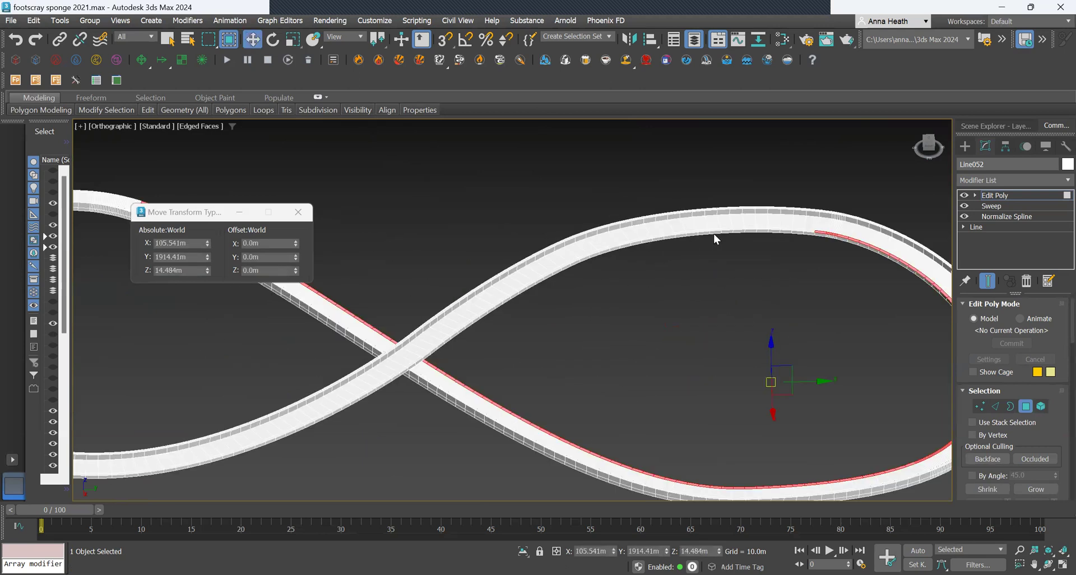
key(q)
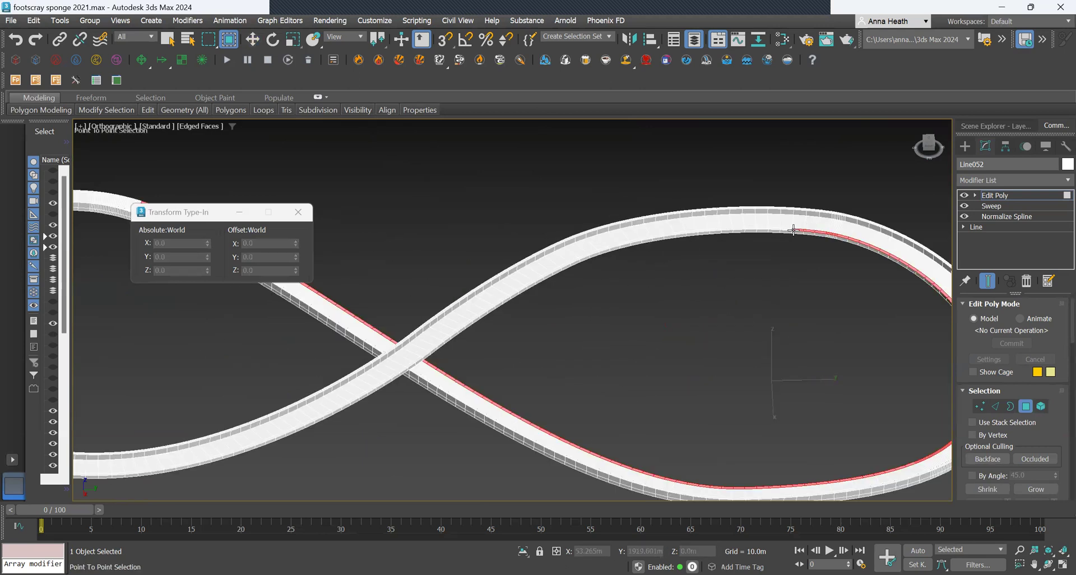
click(509, 304)
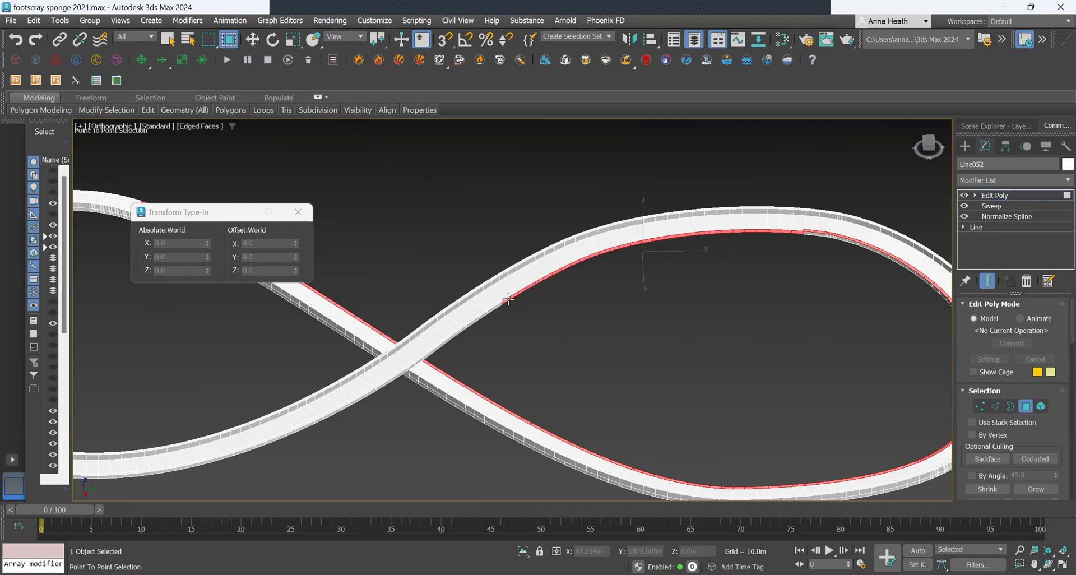
click(506, 298)
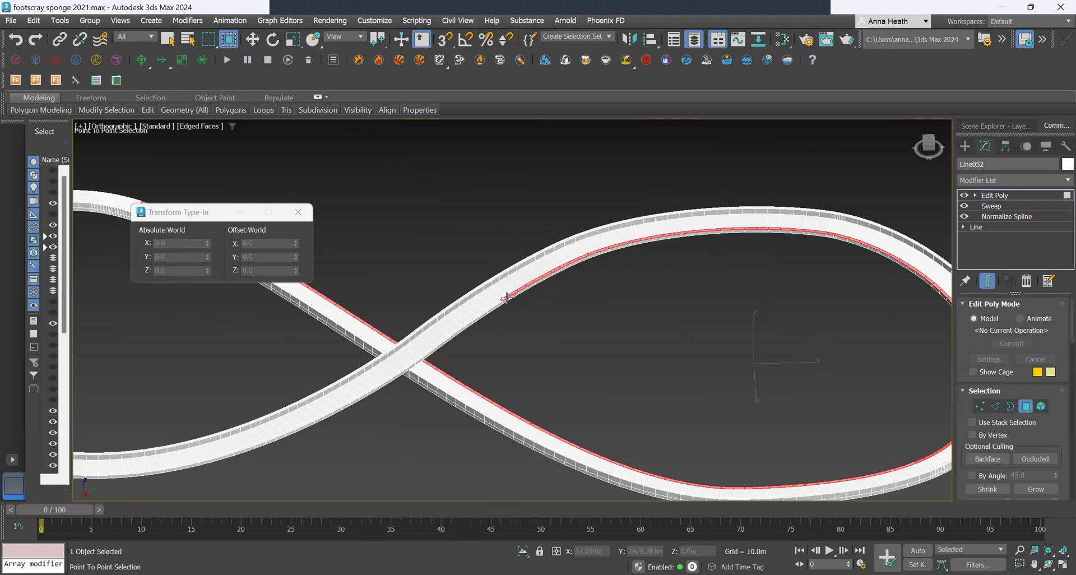
Step: Carry the border selection over the crossing and along the left loop's lower outer side, around its end bend
scroll(556, 331, down, 6)
scroll(361, 376, up, 4)
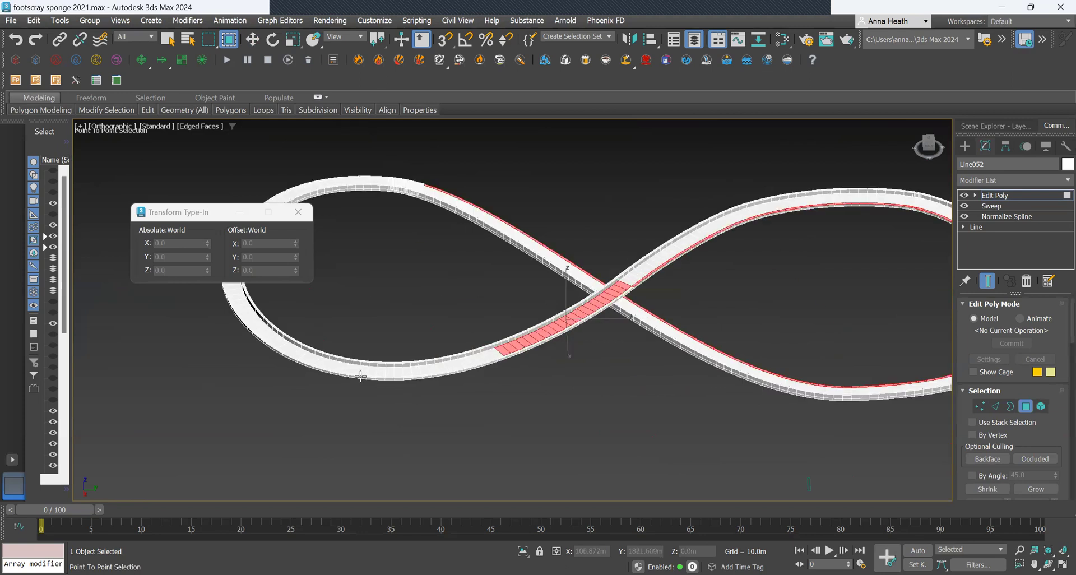
scroll(360, 376, up, 3)
scroll(350, 373, down, 5)
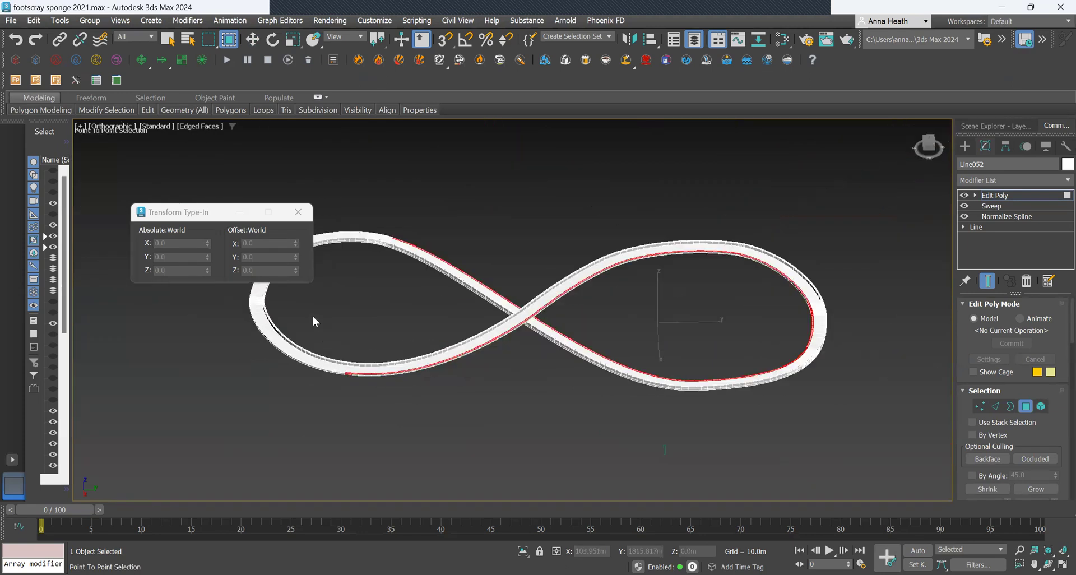
scroll(305, 385, up, 2)
scroll(228, 298, up, 3)
scroll(259, 377, down, 5)
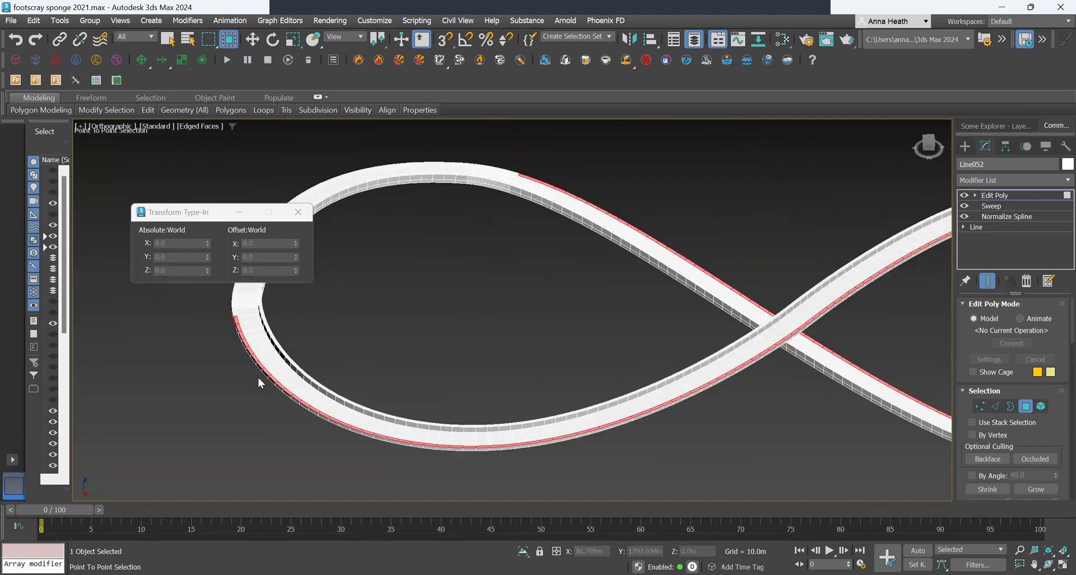
scroll(267, 297, up, 5)
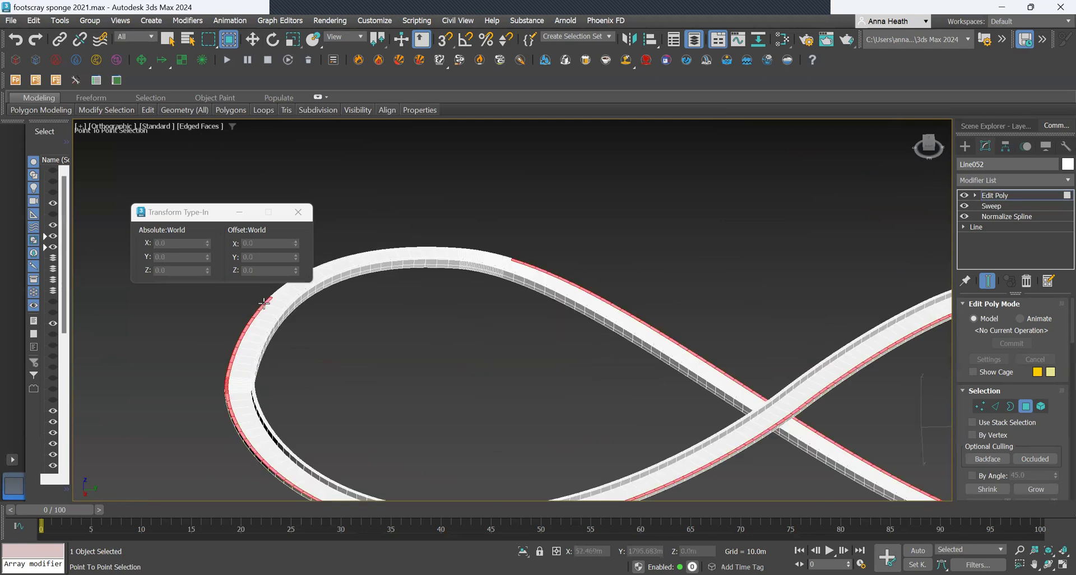
Step: Add the outer border polygons across the left loop's upper curve, closing the strip at its starting polygon
click(440, 209)
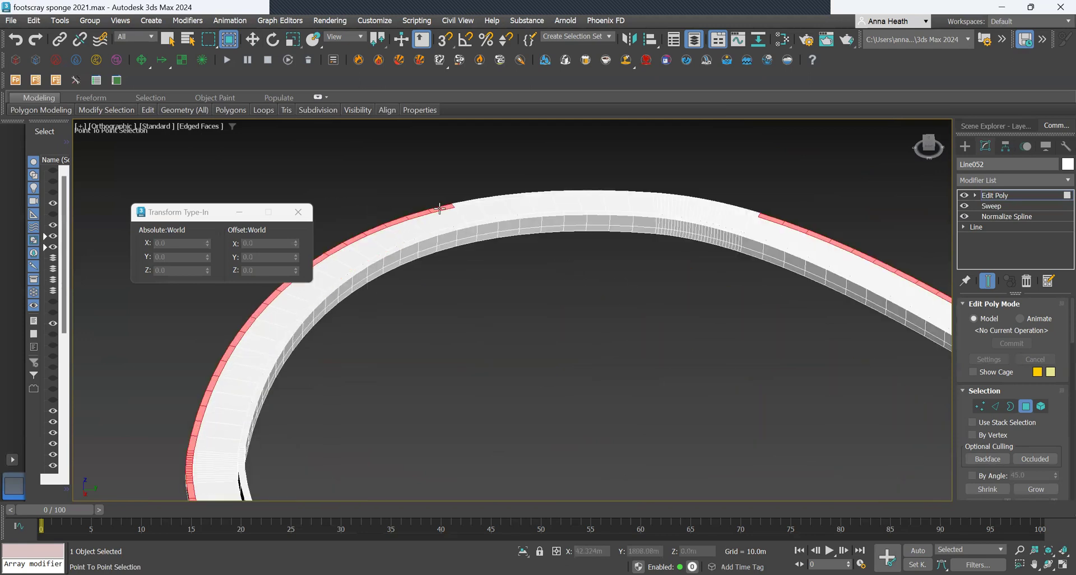
click(555, 193)
click(653, 193)
click(763, 216)
scroll(761, 216, up, 3)
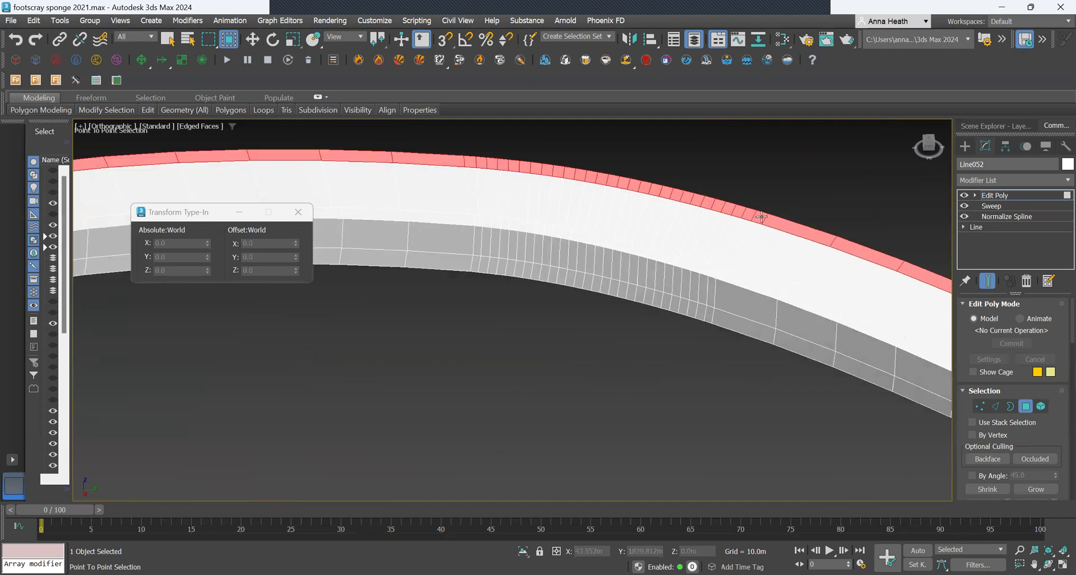
key(w)
right_click(762, 222)
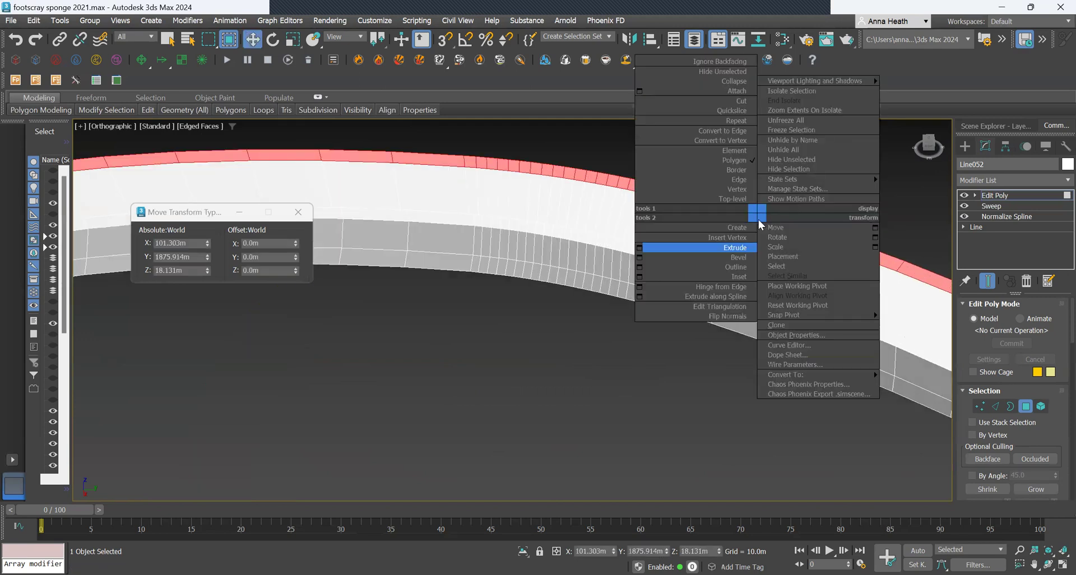
click(740, 244)
scroll(573, 300, down, 3)
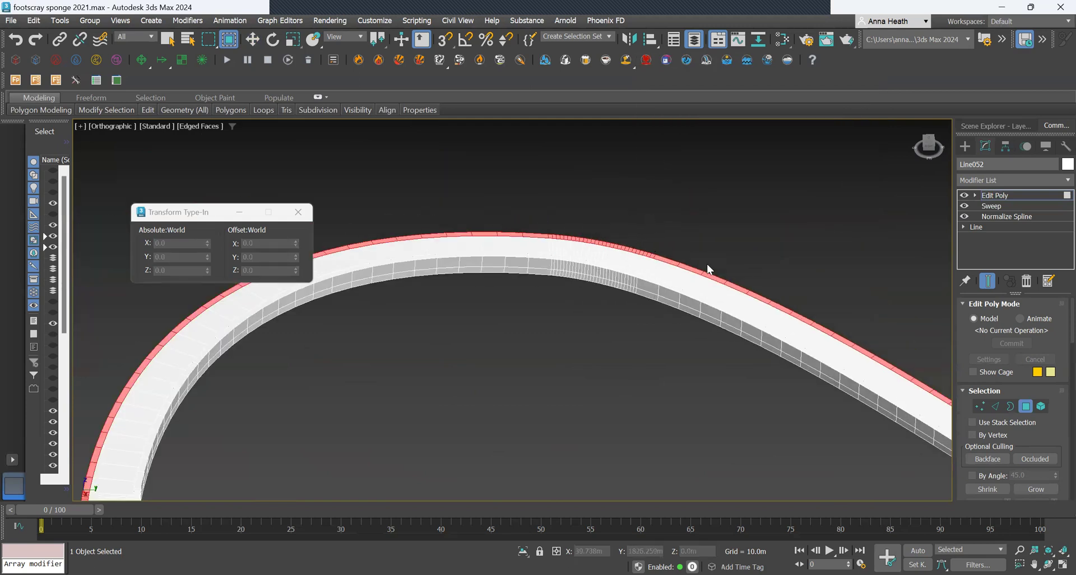
key(w)
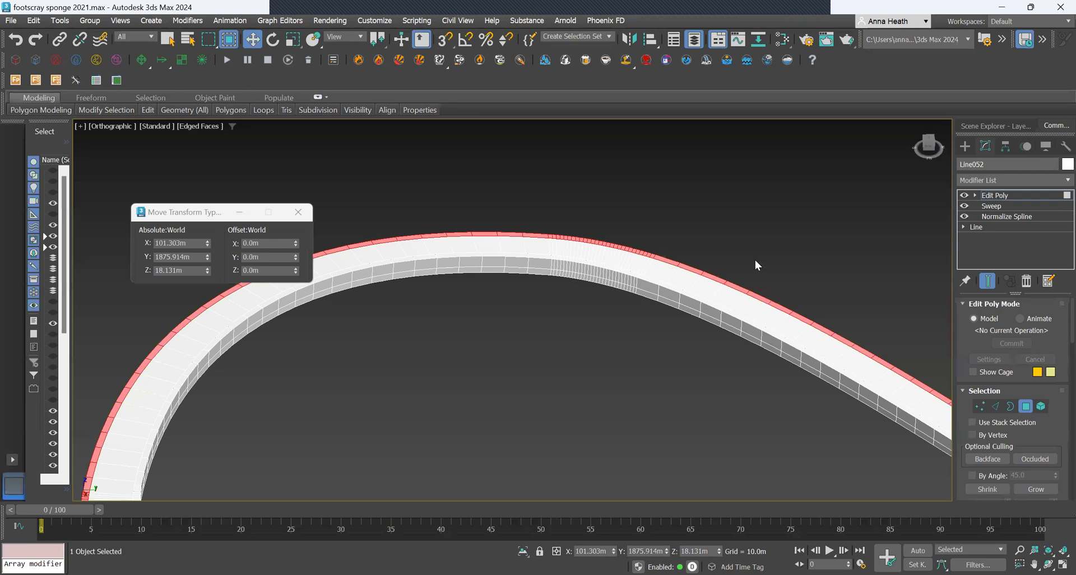
Step: Extrude the closed strip of selected border polygons with a height of 0.9 m to form the second side wall
scroll(581, 254, down, 2)
scroll(505, 317, down, 5)
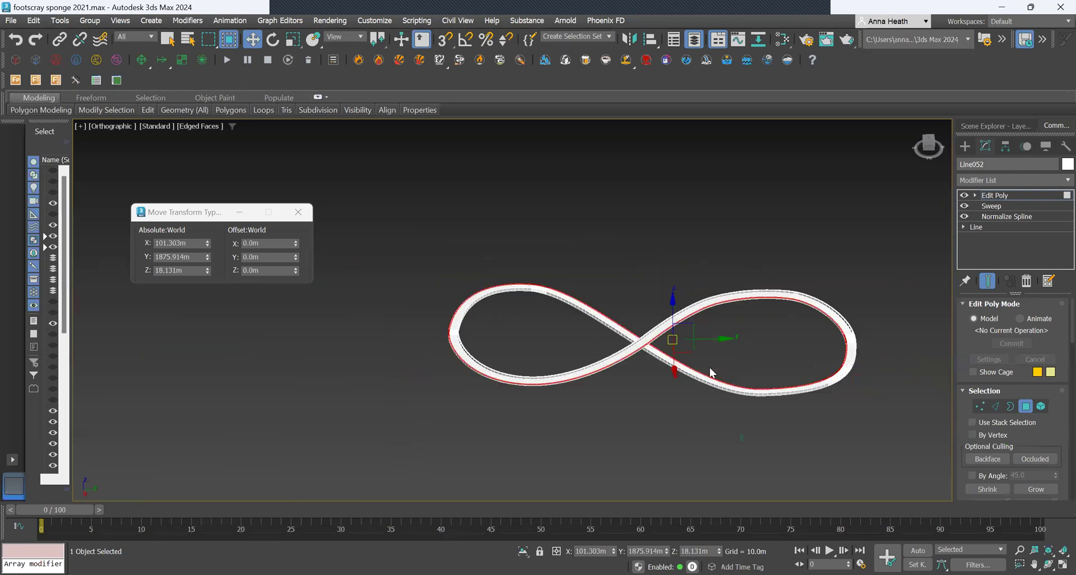
scroll(684, 355, up, 6)
right_click(553, 293)
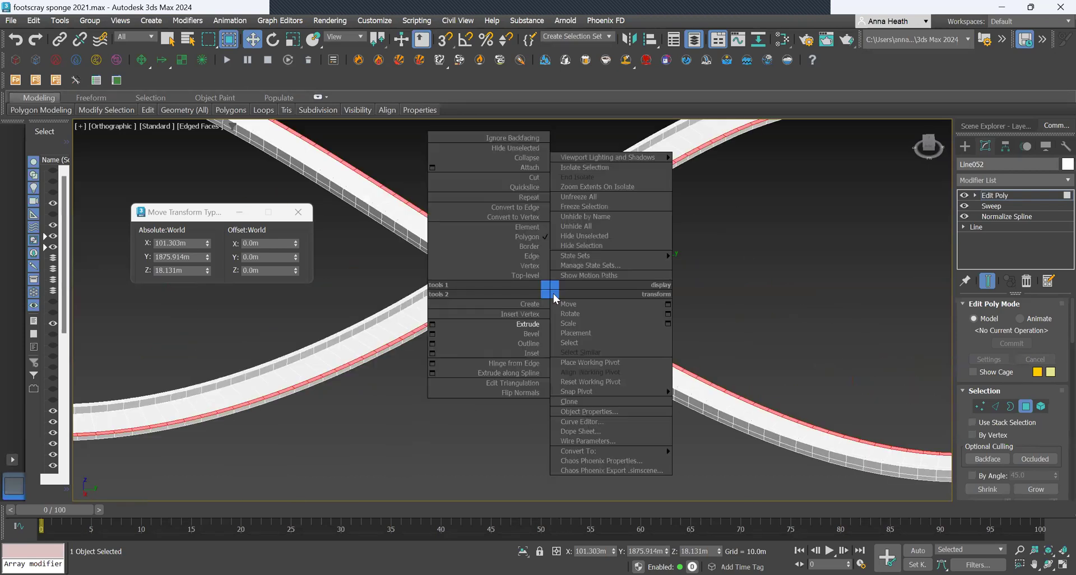
click(432, 324)
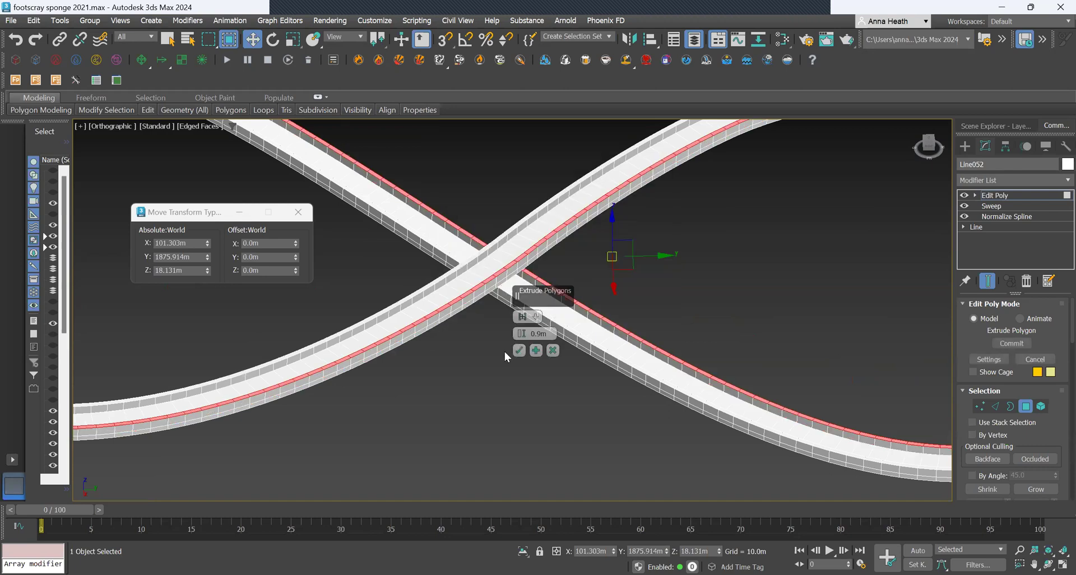
click(519, 351)
Step: Clear the polygon selection and examine both raised side walls from low angles around the figure-eight track
scroll(548, 382, down, 5)
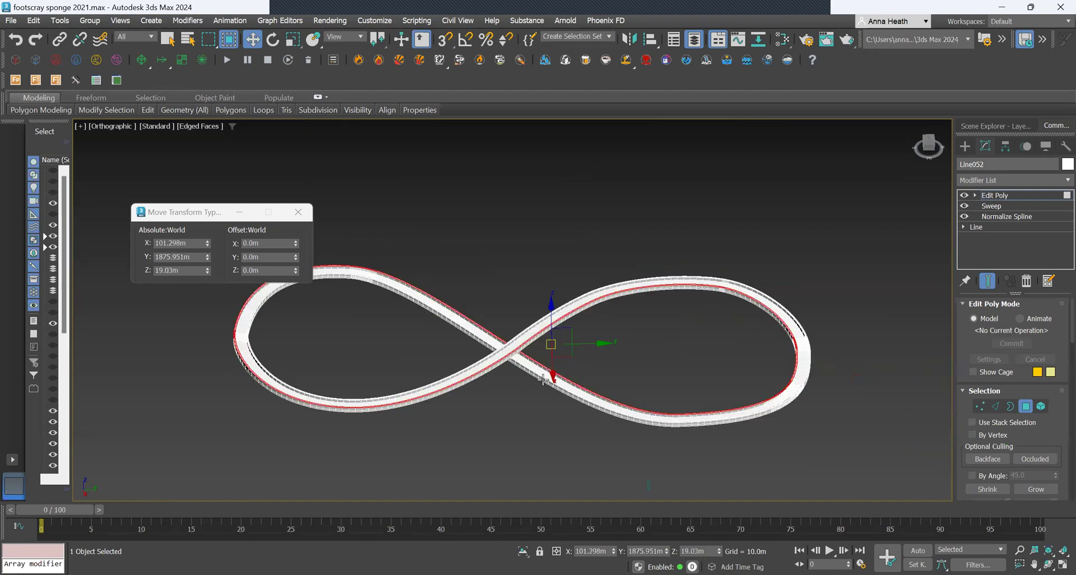
click(639, 245)
alt+middle_drag(548, 391, 523, 368)
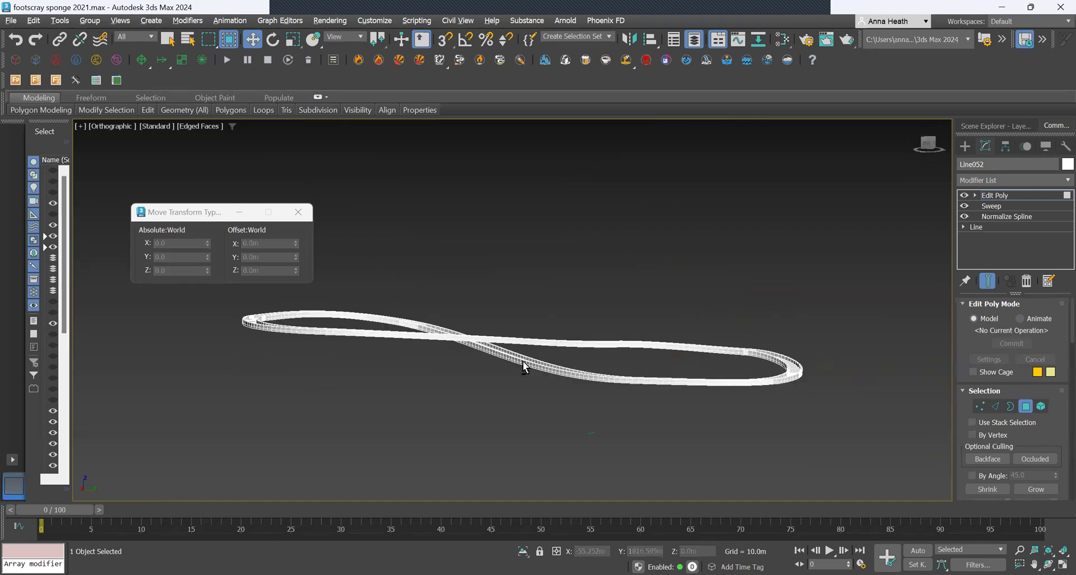
scroll(514, 348, up, 6)
alt+middle_drag(476, 382, 572, 383)
scroll(573, 383, down, 6)
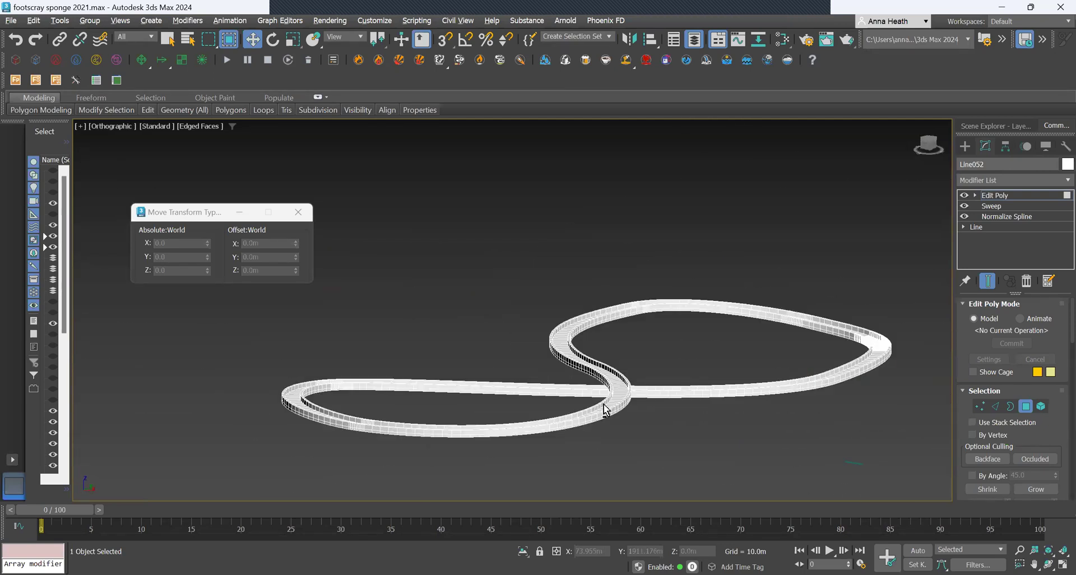